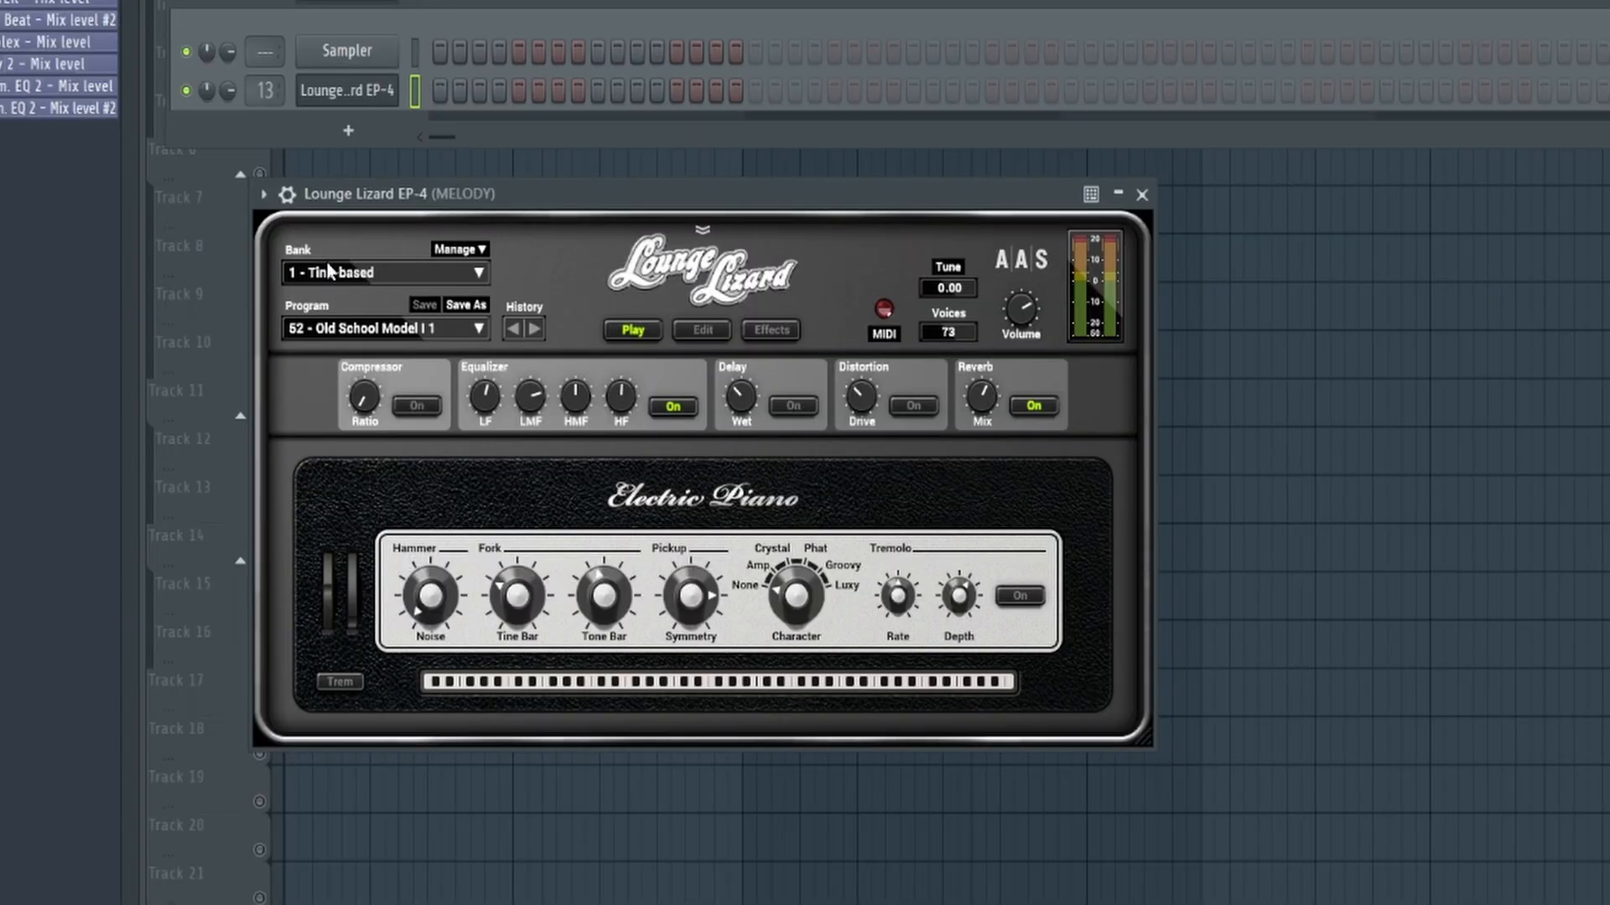
pyautogui.click(329, 270)
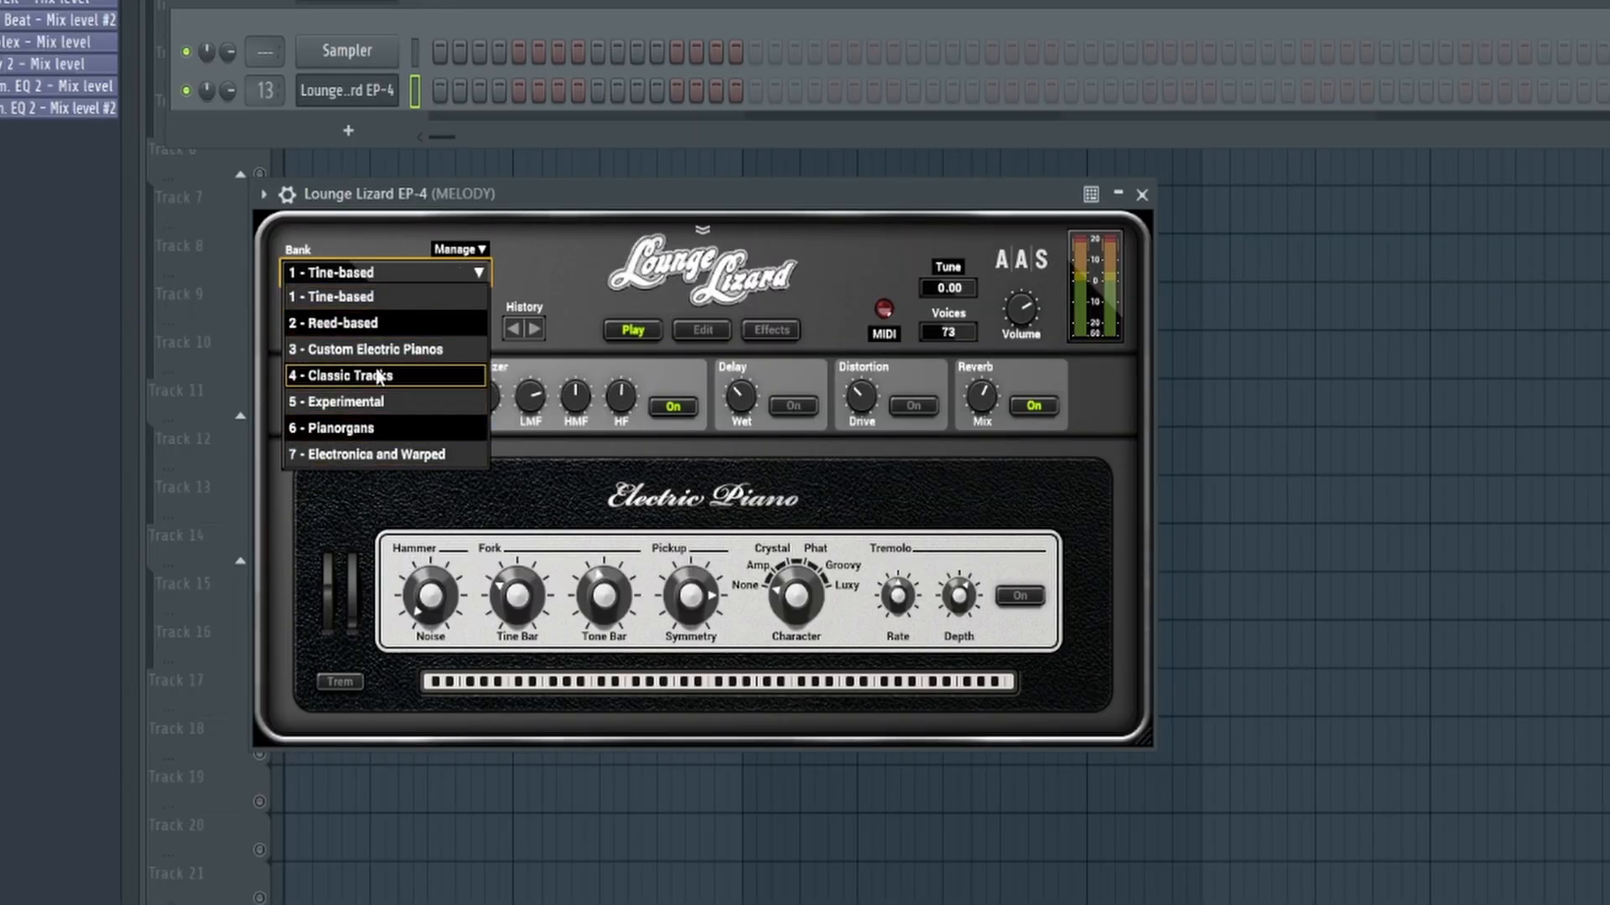
pyautogui.click(654, 267)
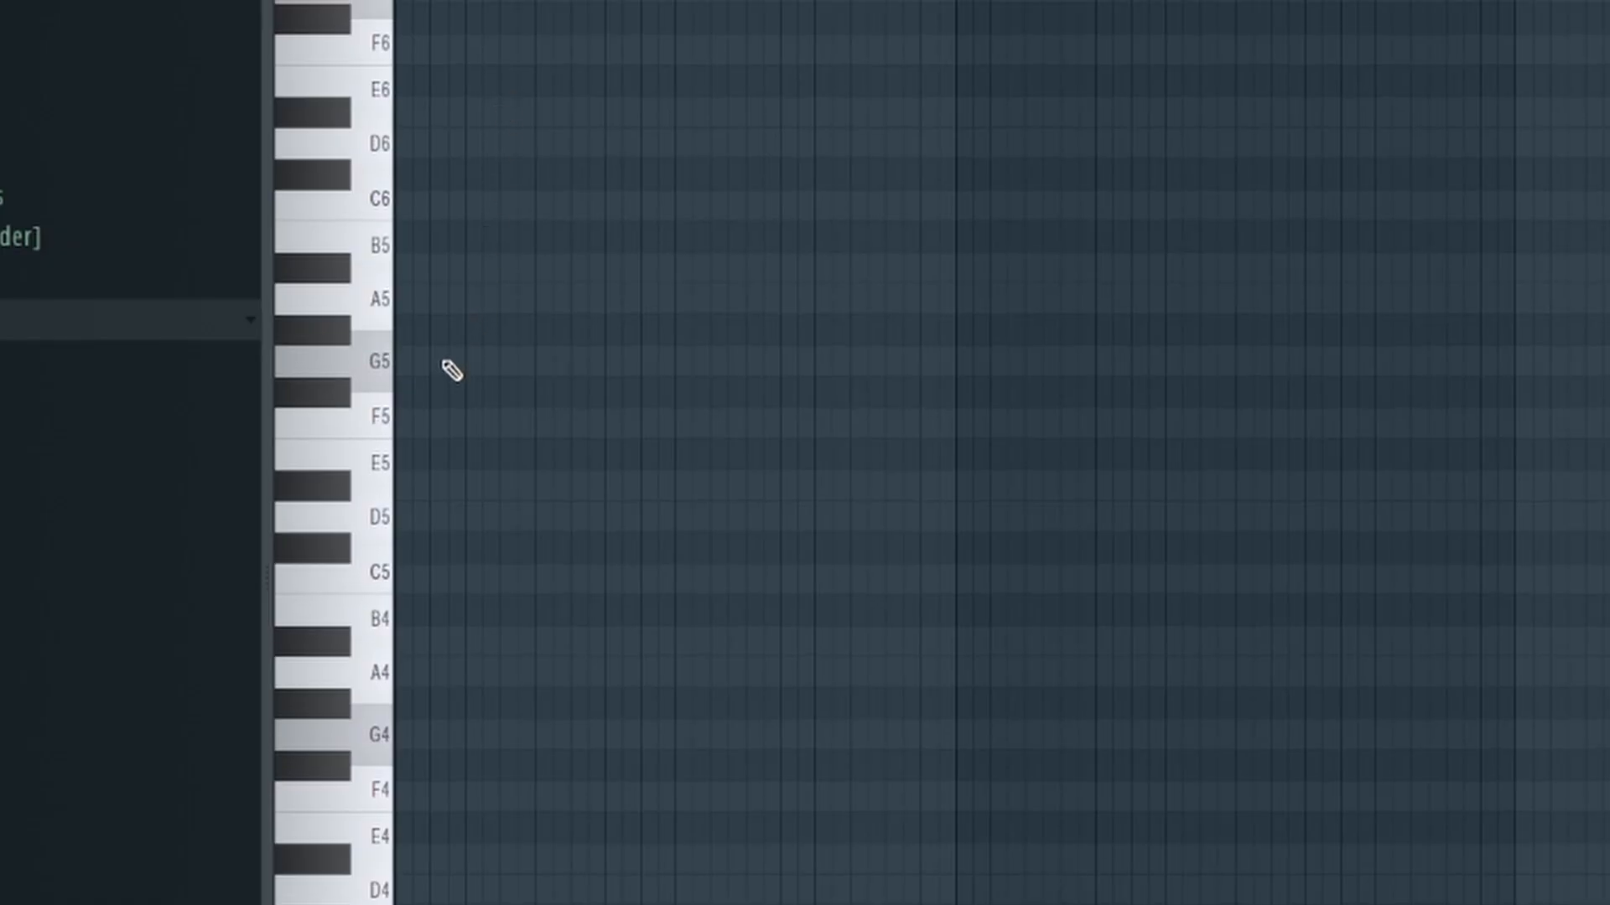
# Draw one-bar G5, A#5 and D6 notes at the start of the pattern and play the chord back
pyautogui.click(446, 369)
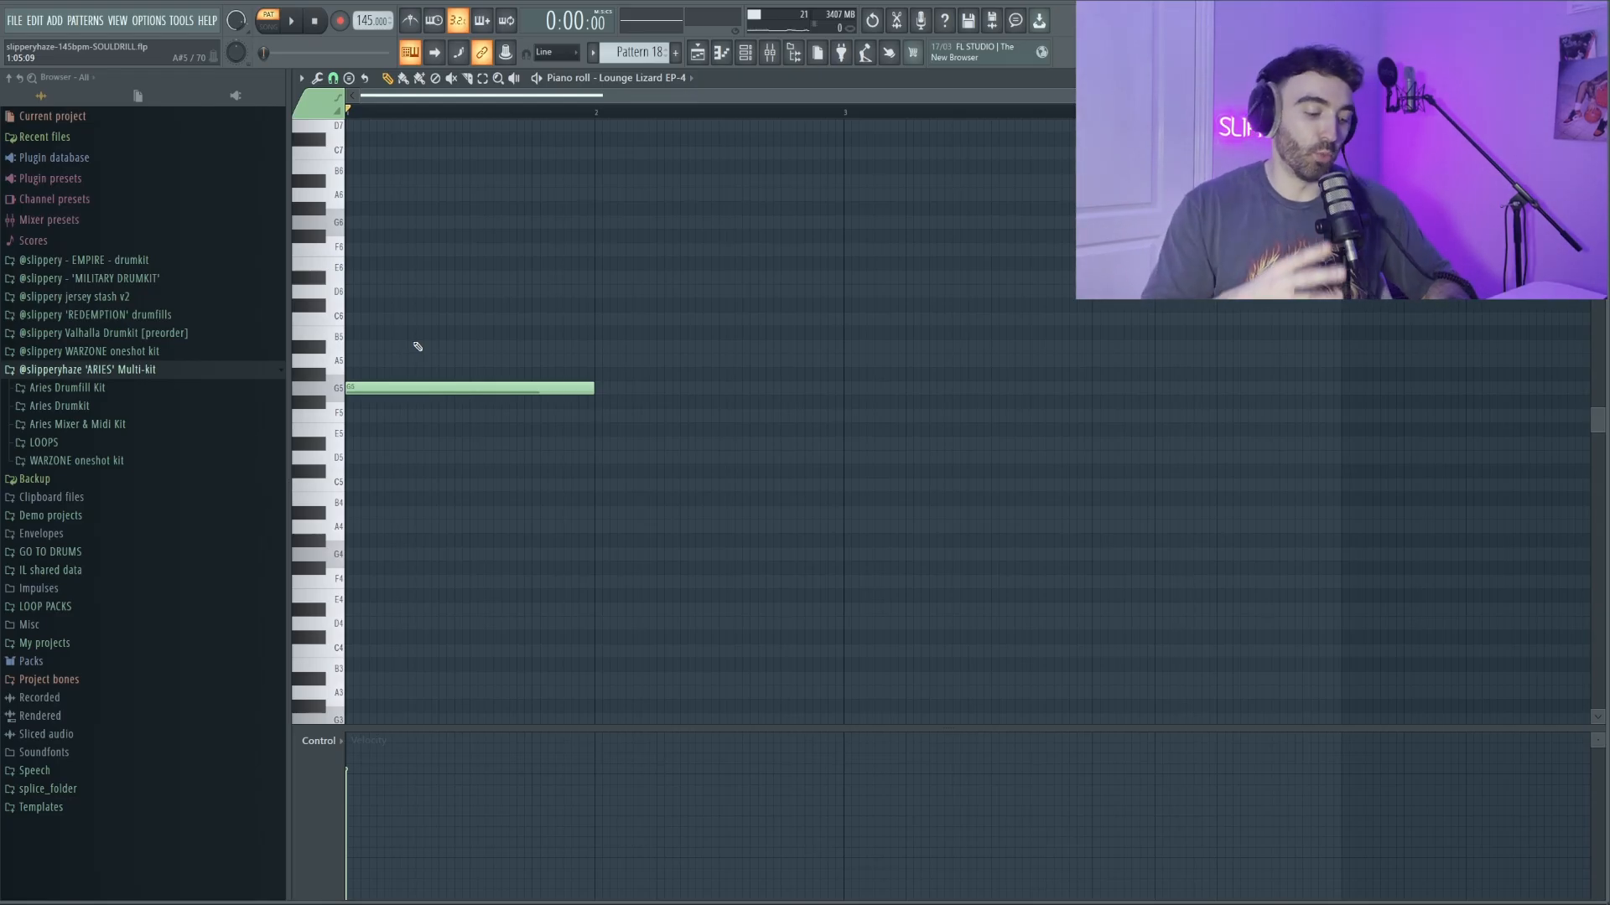
pyautogui.click(417, 346)
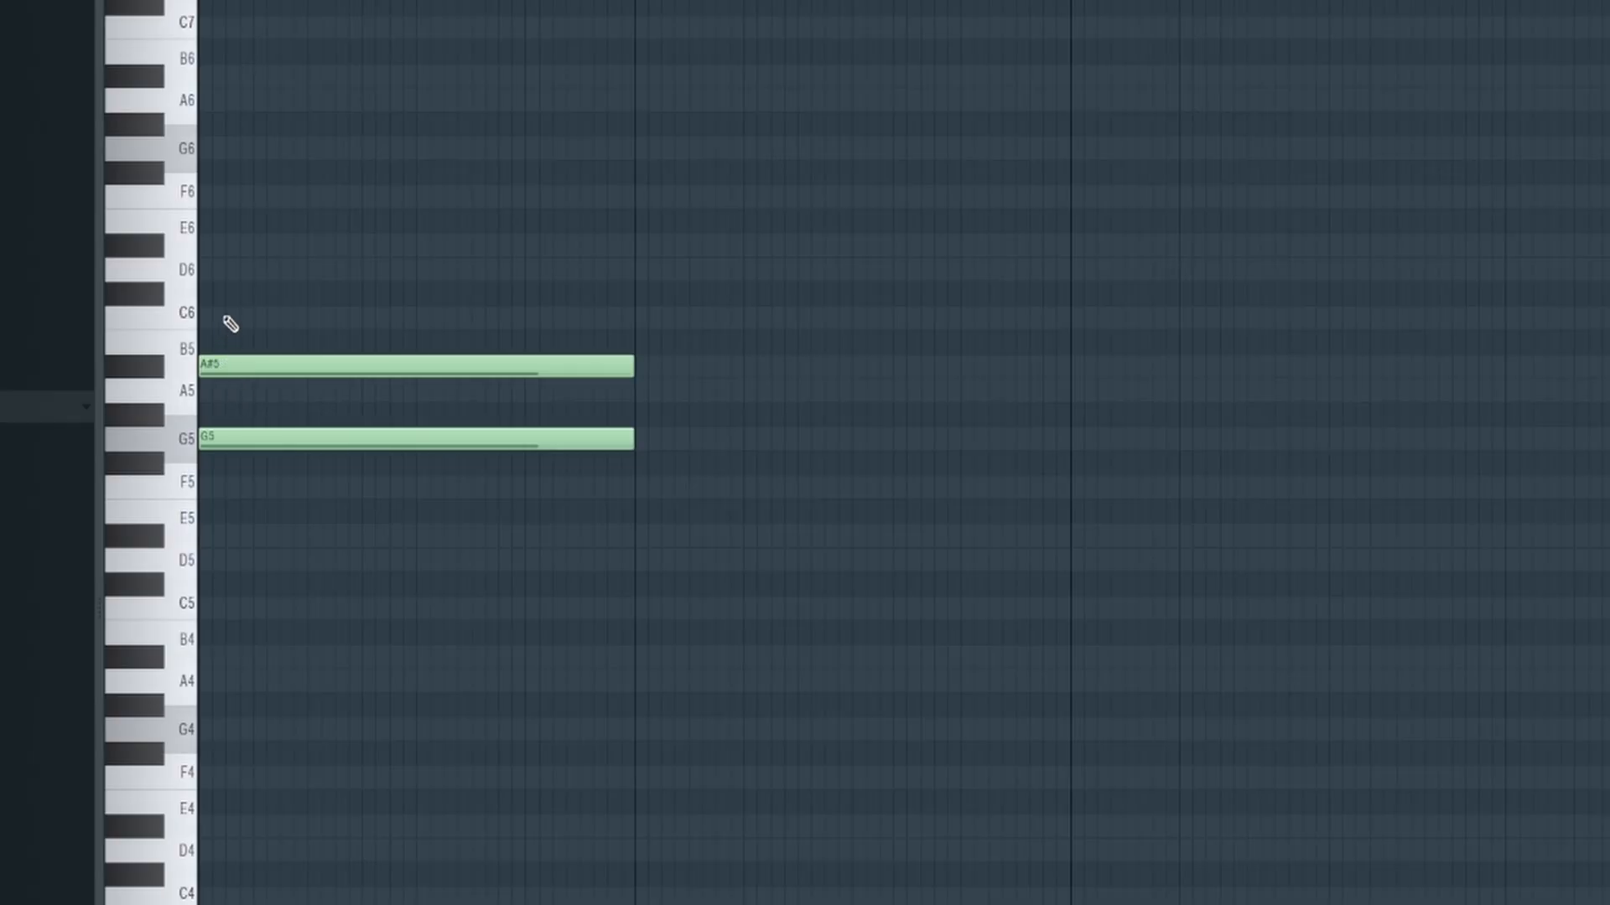
pyautogui.click(239, 273)
pyautogui.press('space')
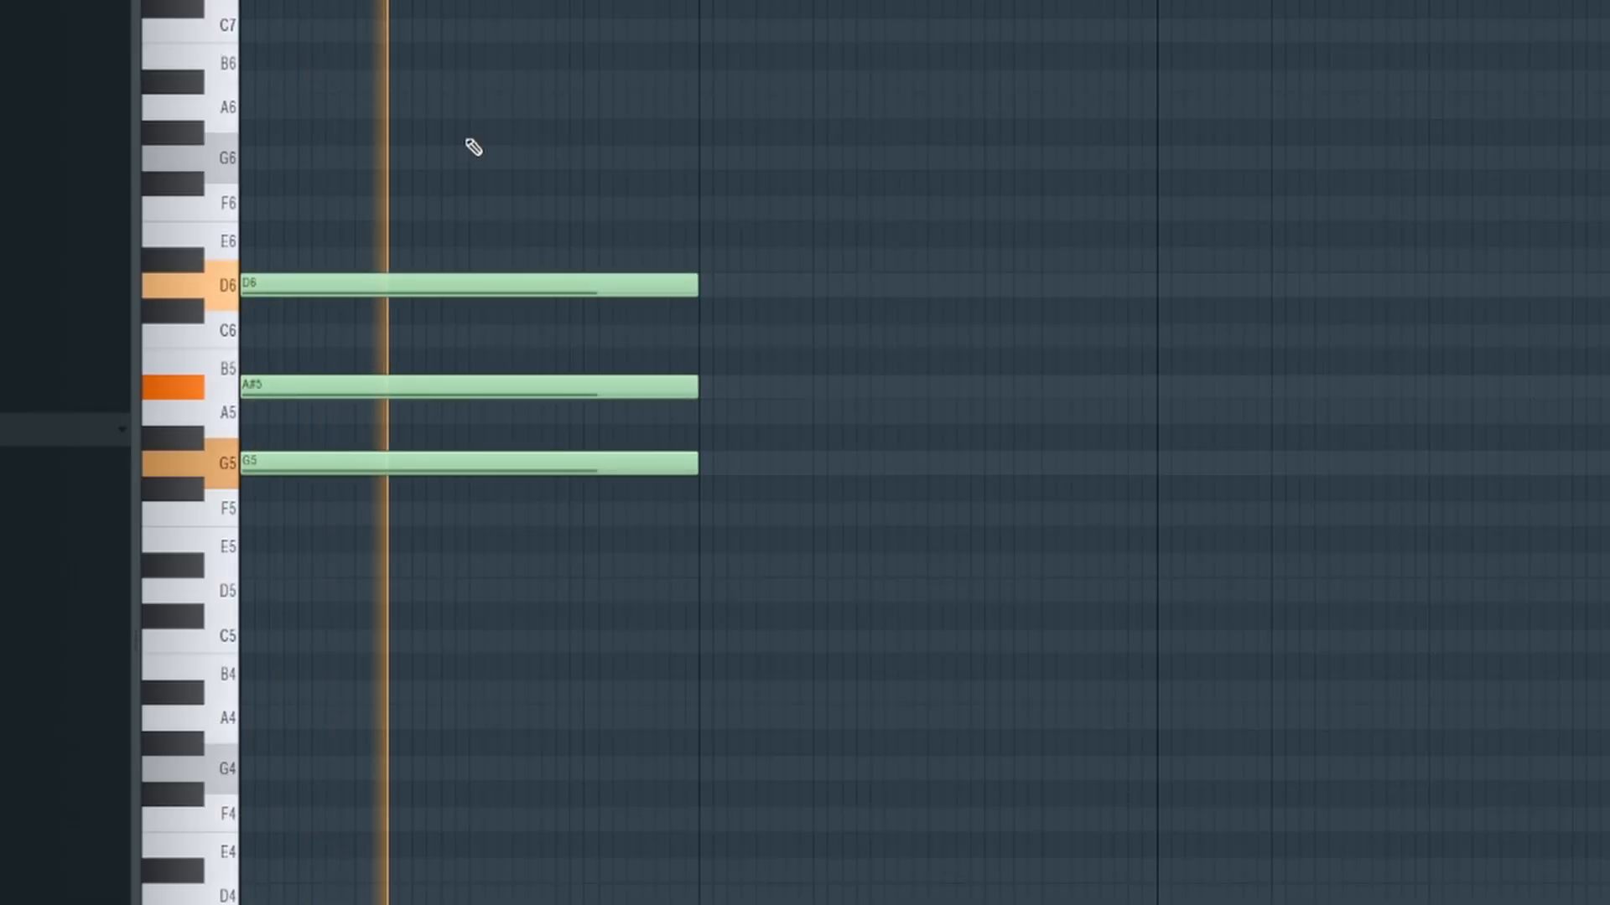
pyautogui.press('space')
# Copy the A#5 and D6 notes an octave lower to A#4 and D5, and clear the selection
pyautogui.moveTo(596, 409); pyautogui.dragTo(476, 263)
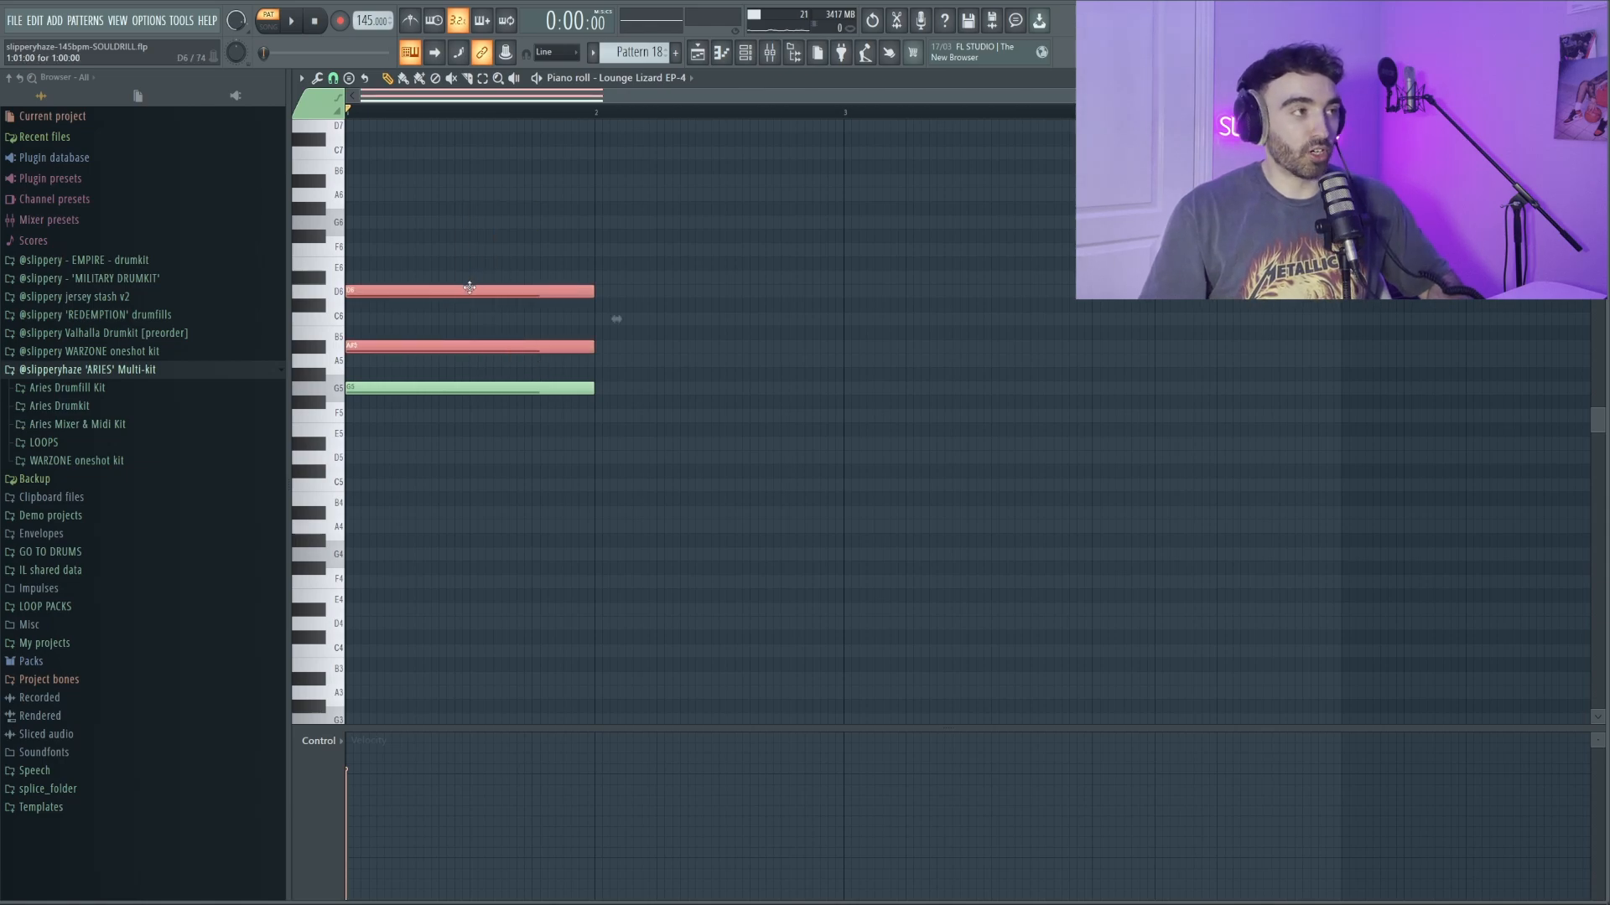
pyautogui.hotkey('ctrl', 'c')
pyautogui.hotkey('ctrl', 'v')
pyautogui.hotkey('ctrl', 'Down')
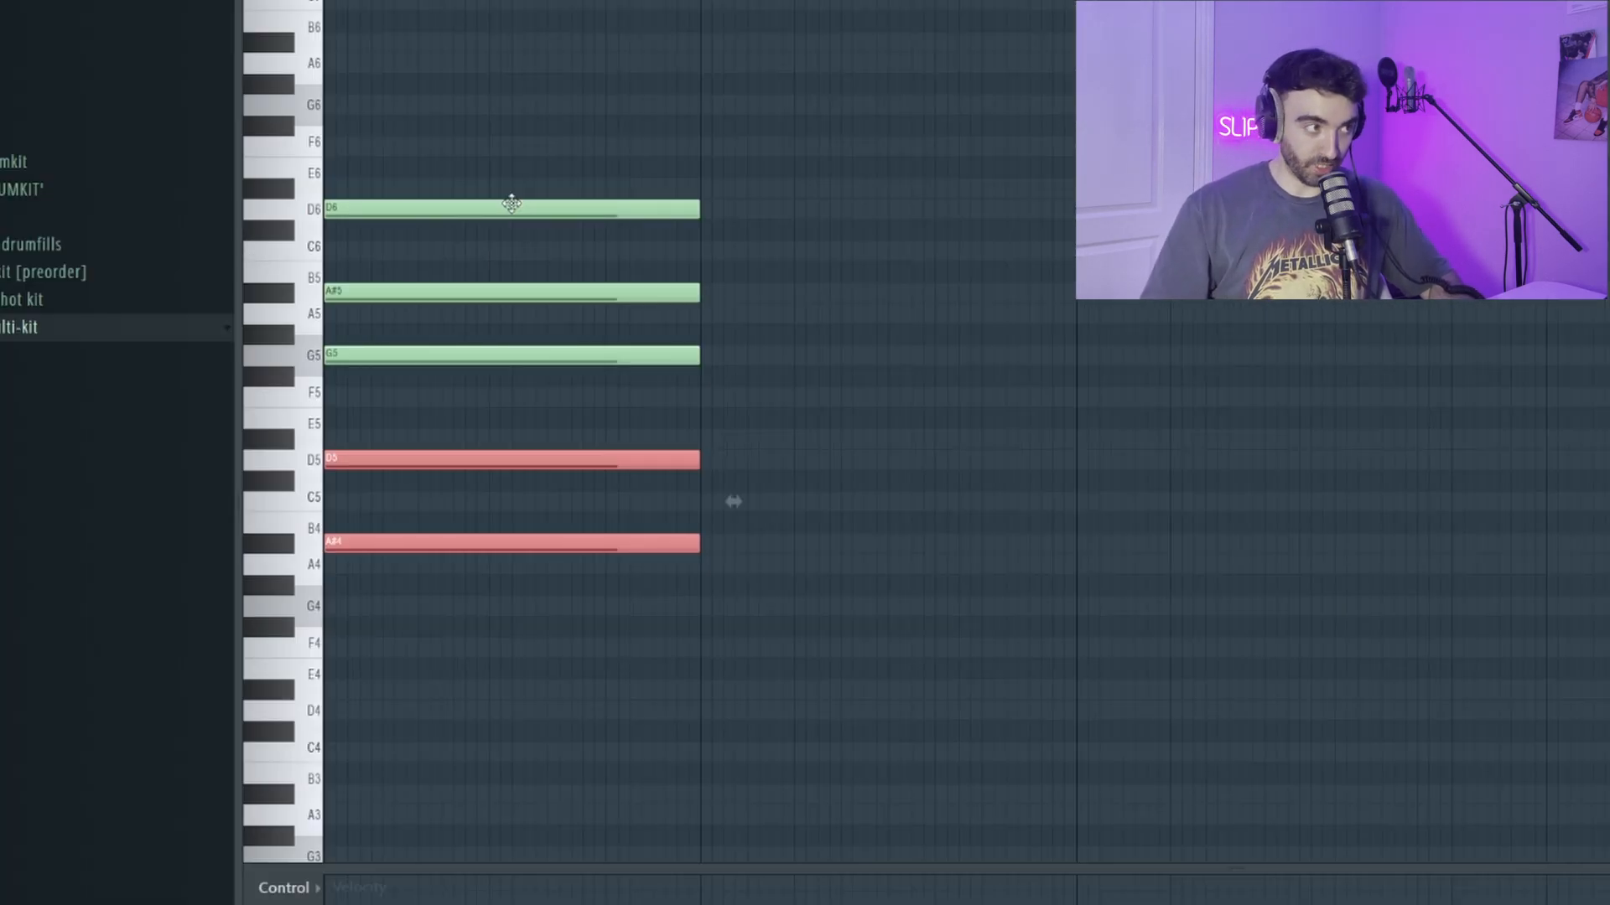
pyautogui.hotkey('ctrl', 'd')
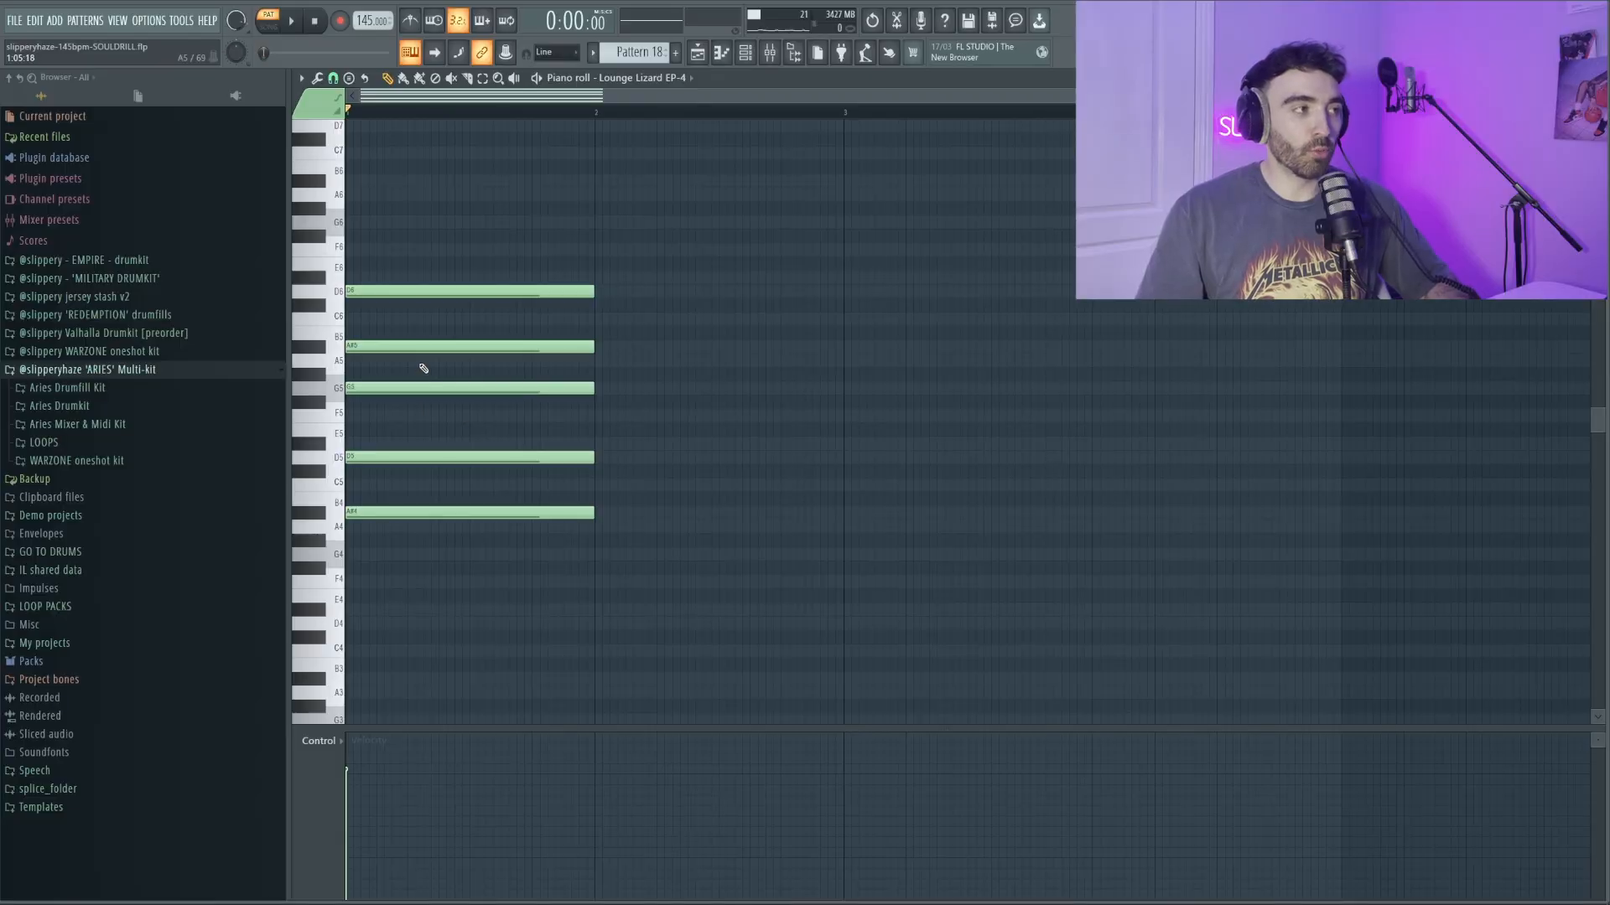
# Add one-bar D#5 and C5 notes to the chord in bar 1 and play it back
pyautogui.keyDown('ctrl'); pyautogui.click(378, 410); pyautogui.keyUp('ctrl')
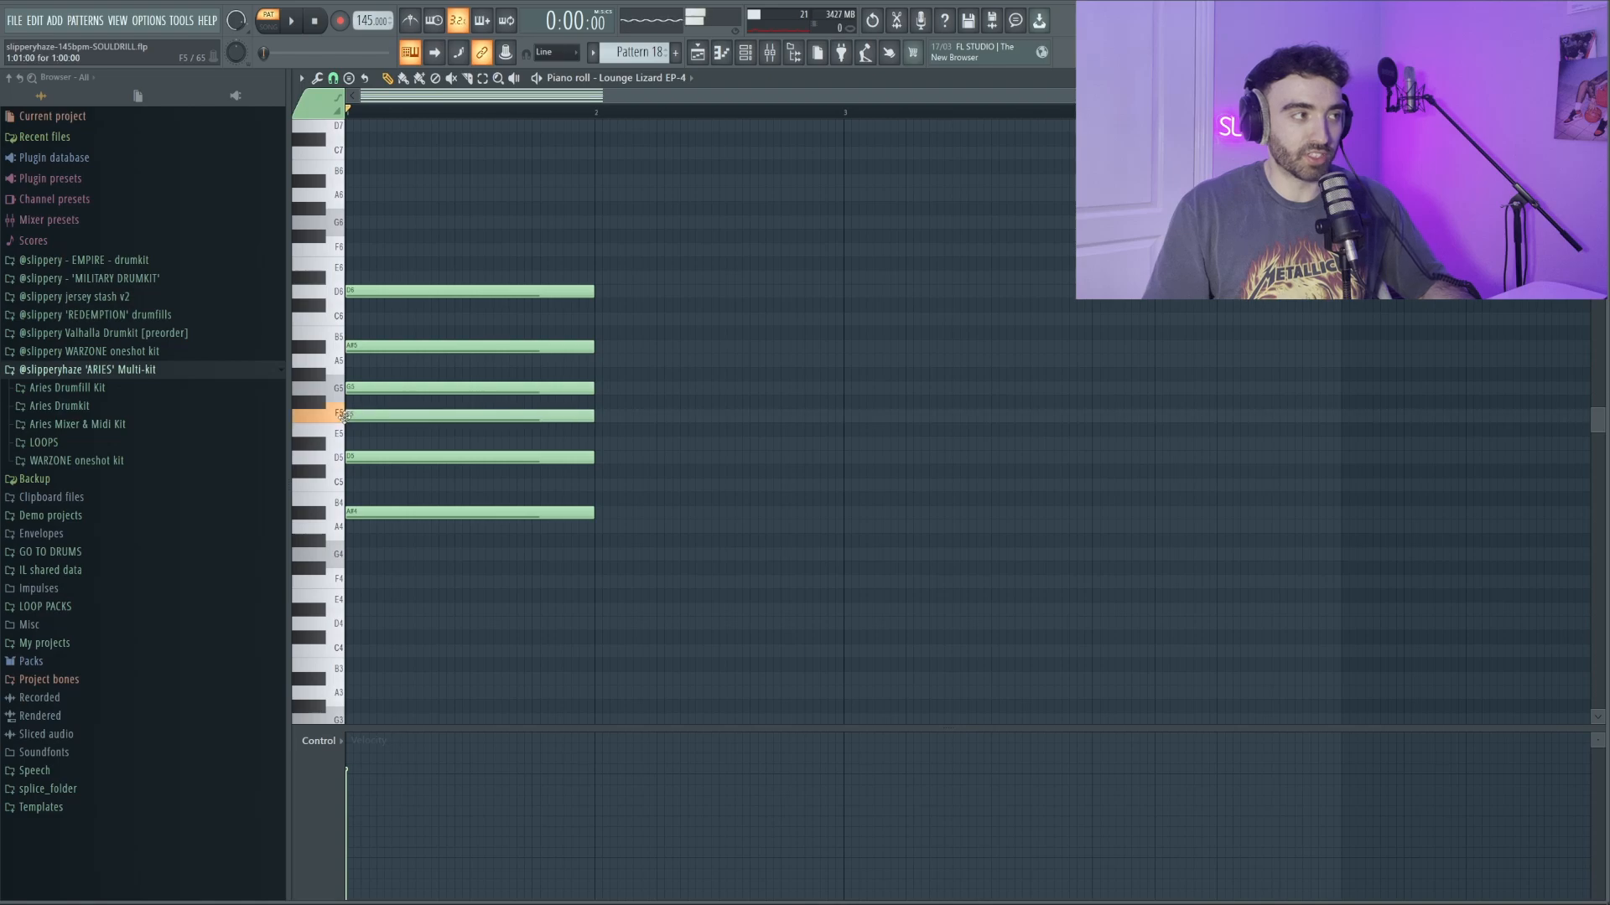
pyautogui.moveTo(345, 416); pyautogui.dragTo(342, 444)
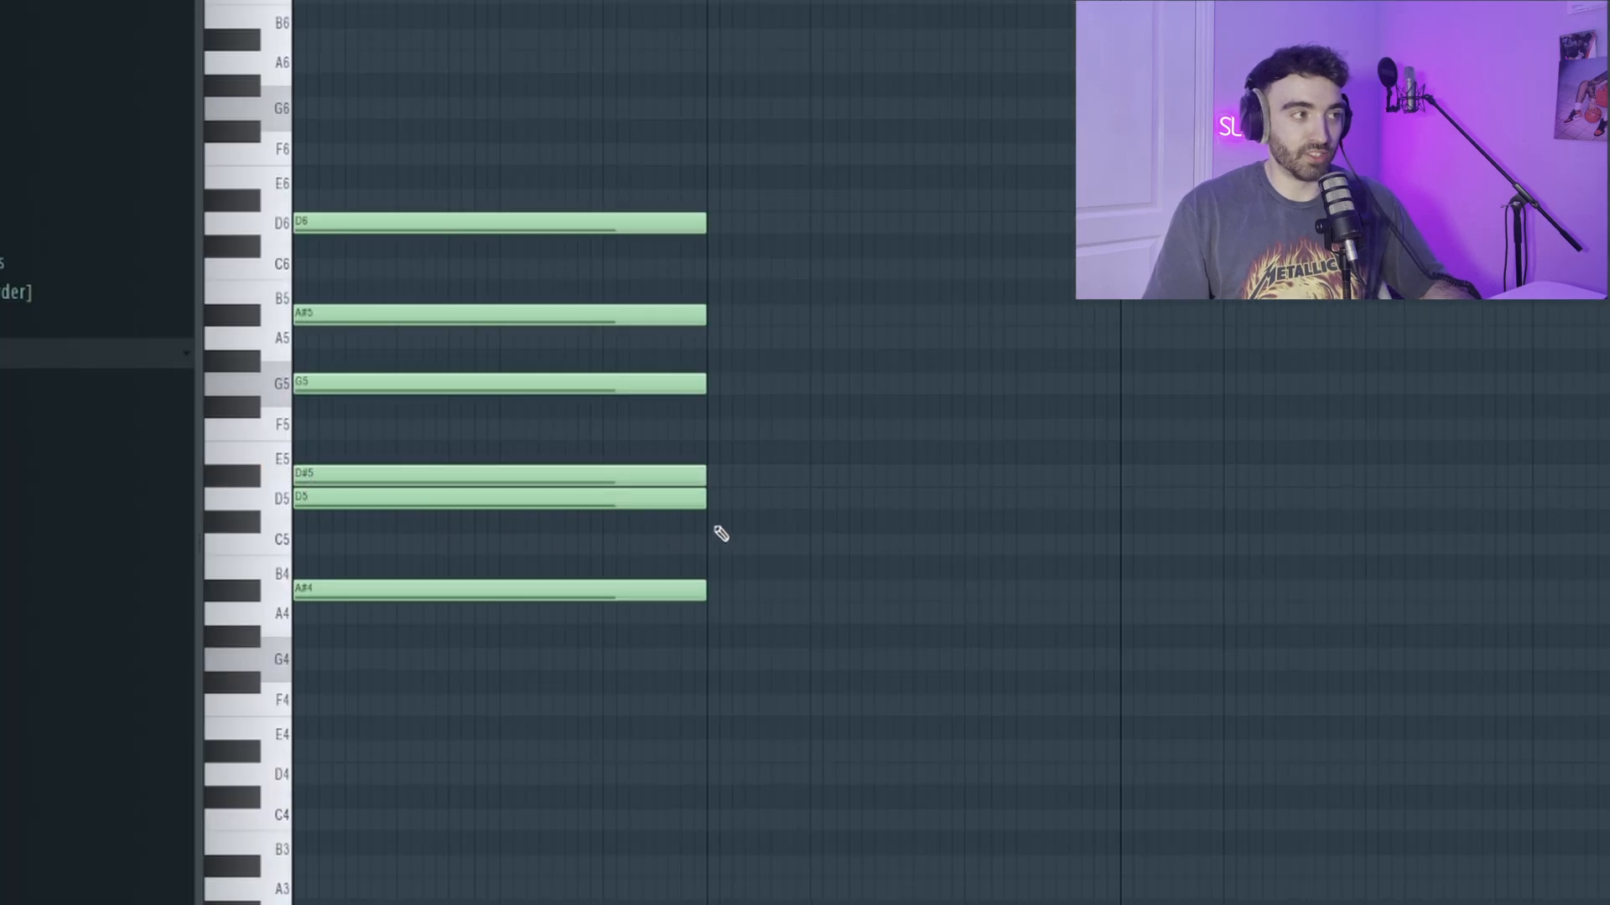
pyautogui.click(720, 499)
pyautogui.rightClick(723, 499)
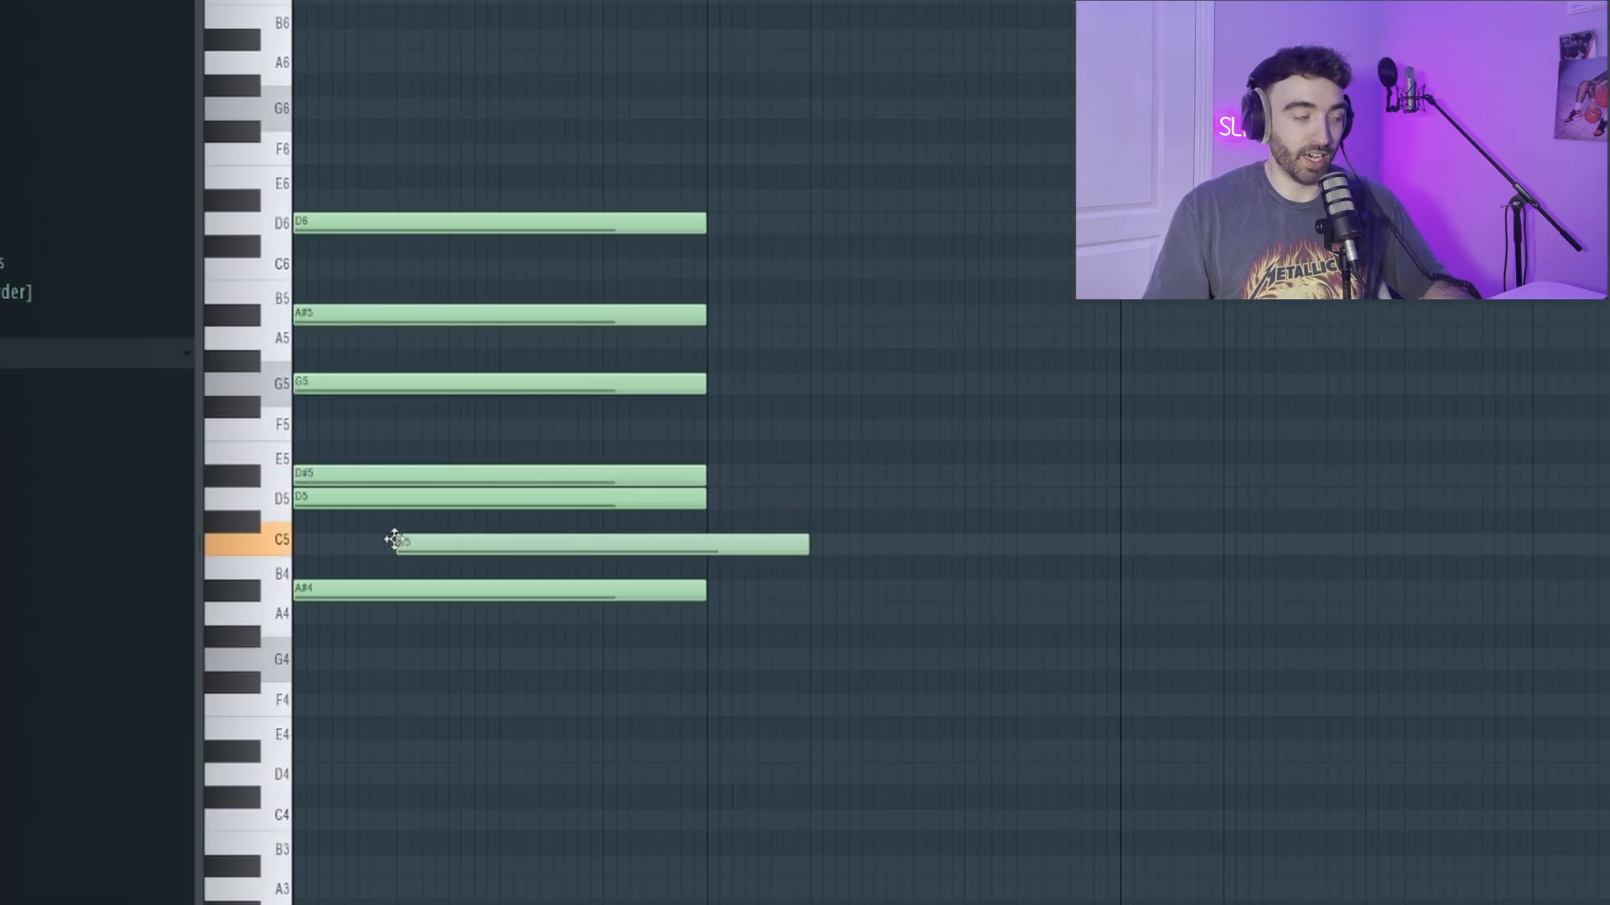
pyautogui.press('space')
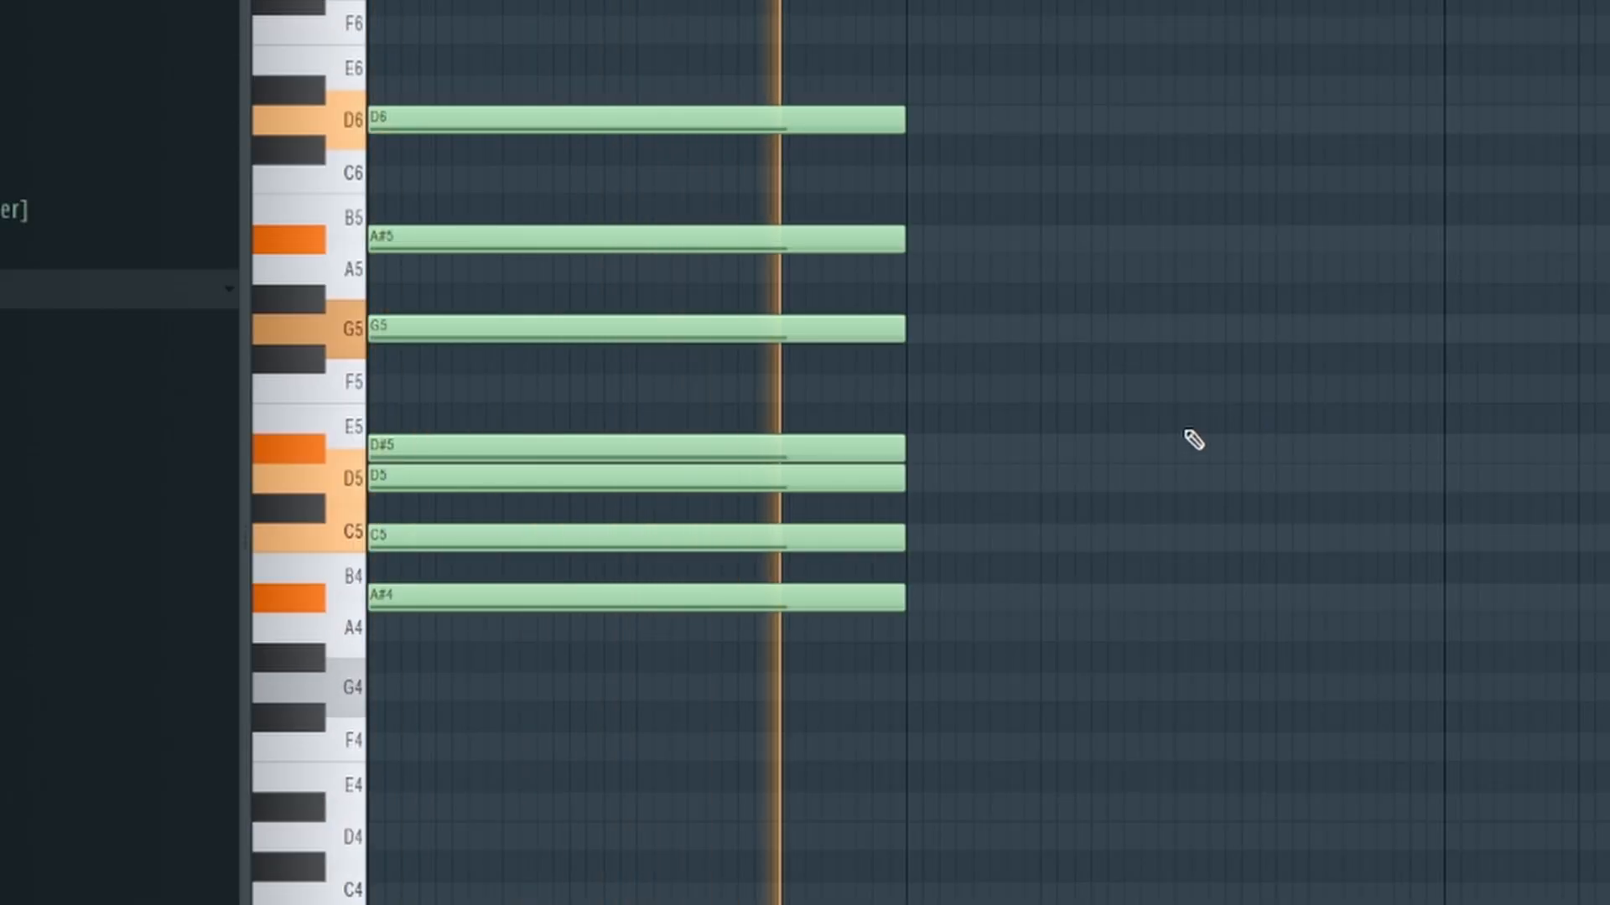
pyautogui.press('space')
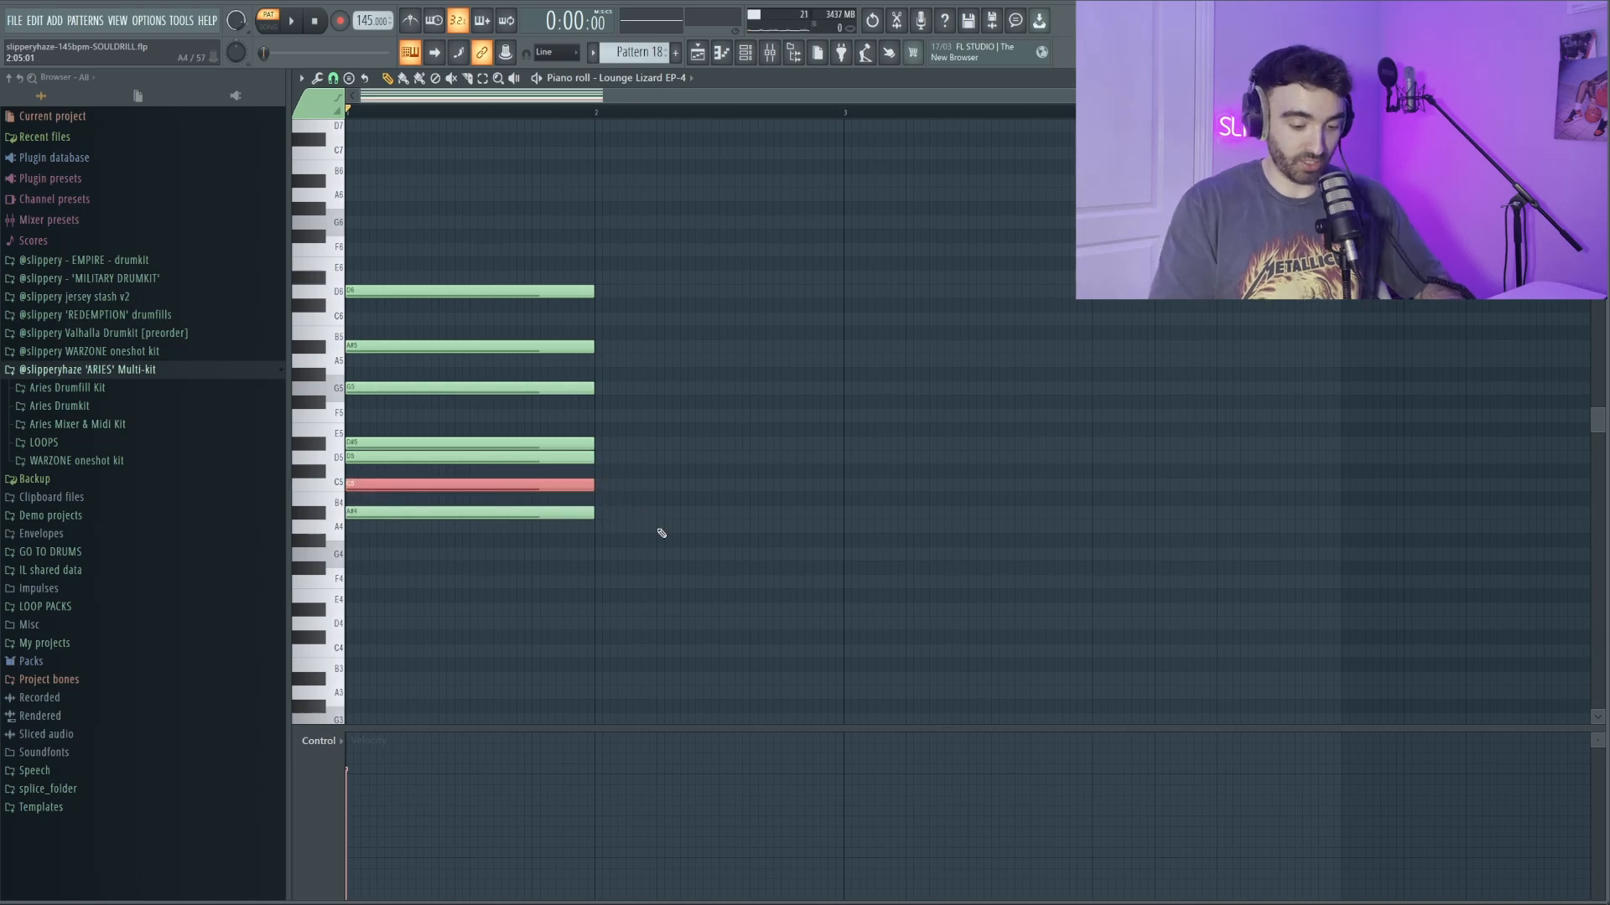
# Lower the C5 note to C4 and add a matching C3 note below it as the chord's bass
pyautogui.press('space')
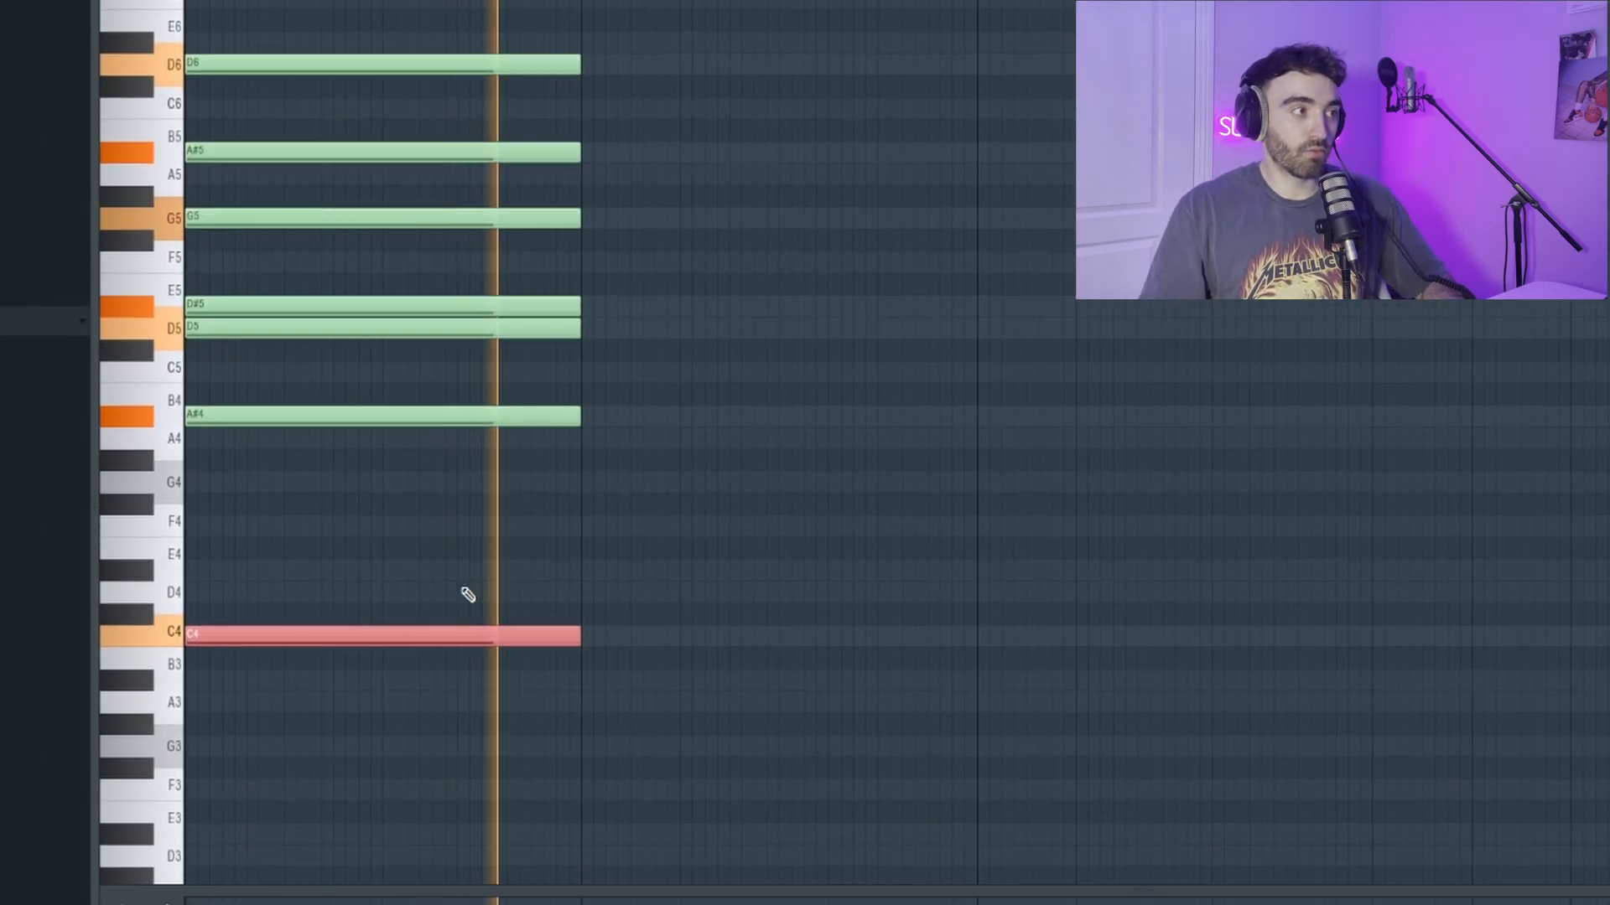
pyautogui.press('space')
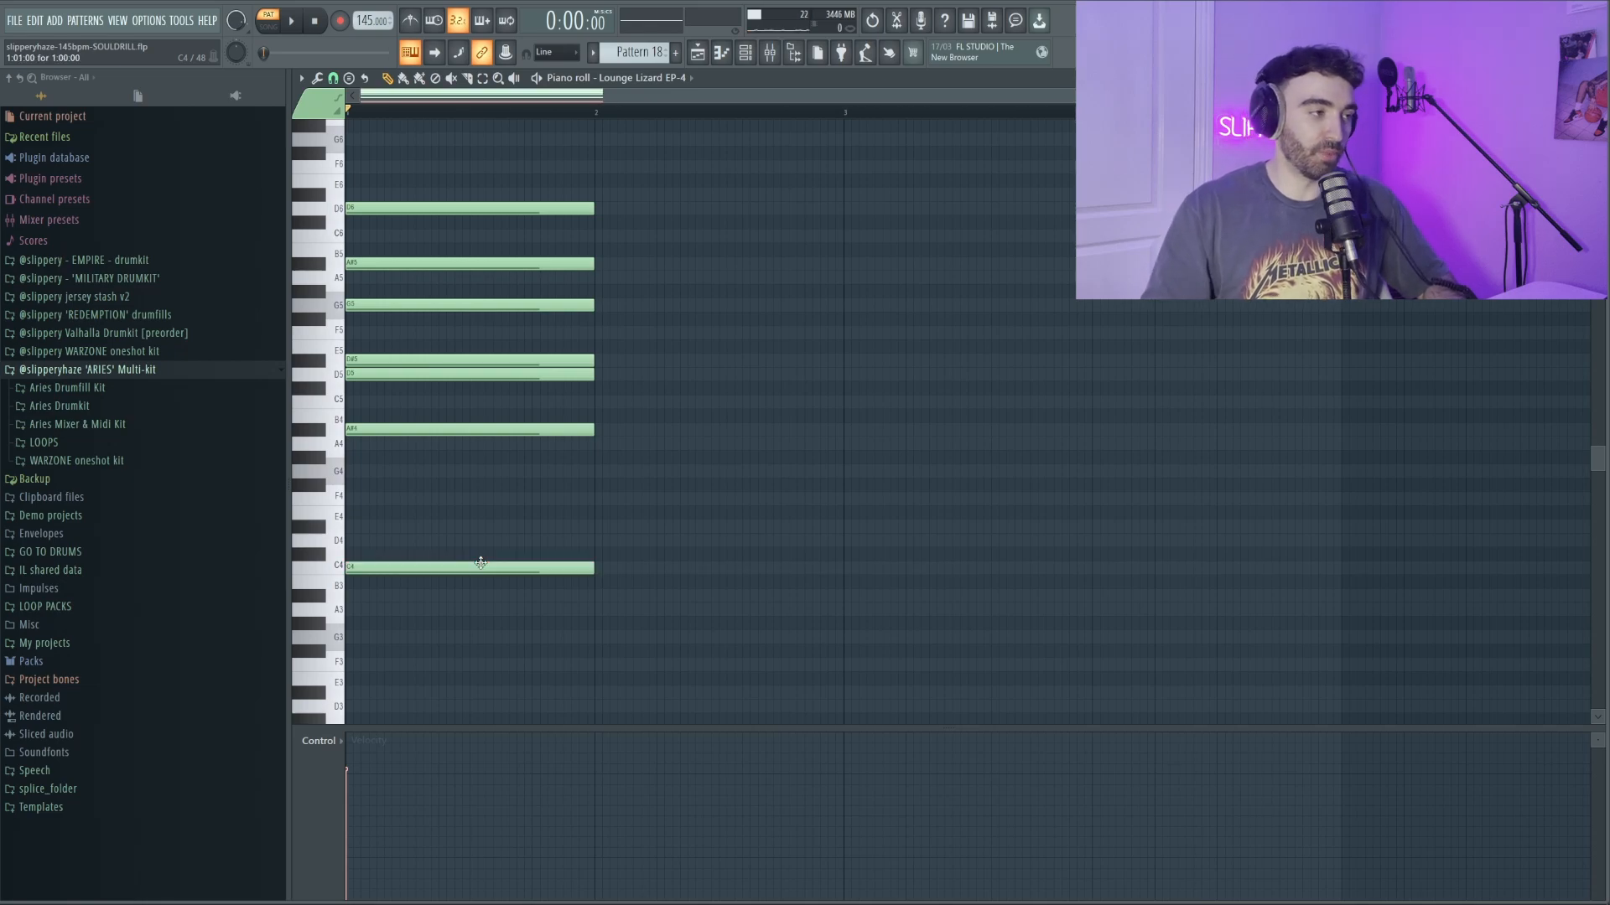
pyautogui.scroll(-2, 503, 604)
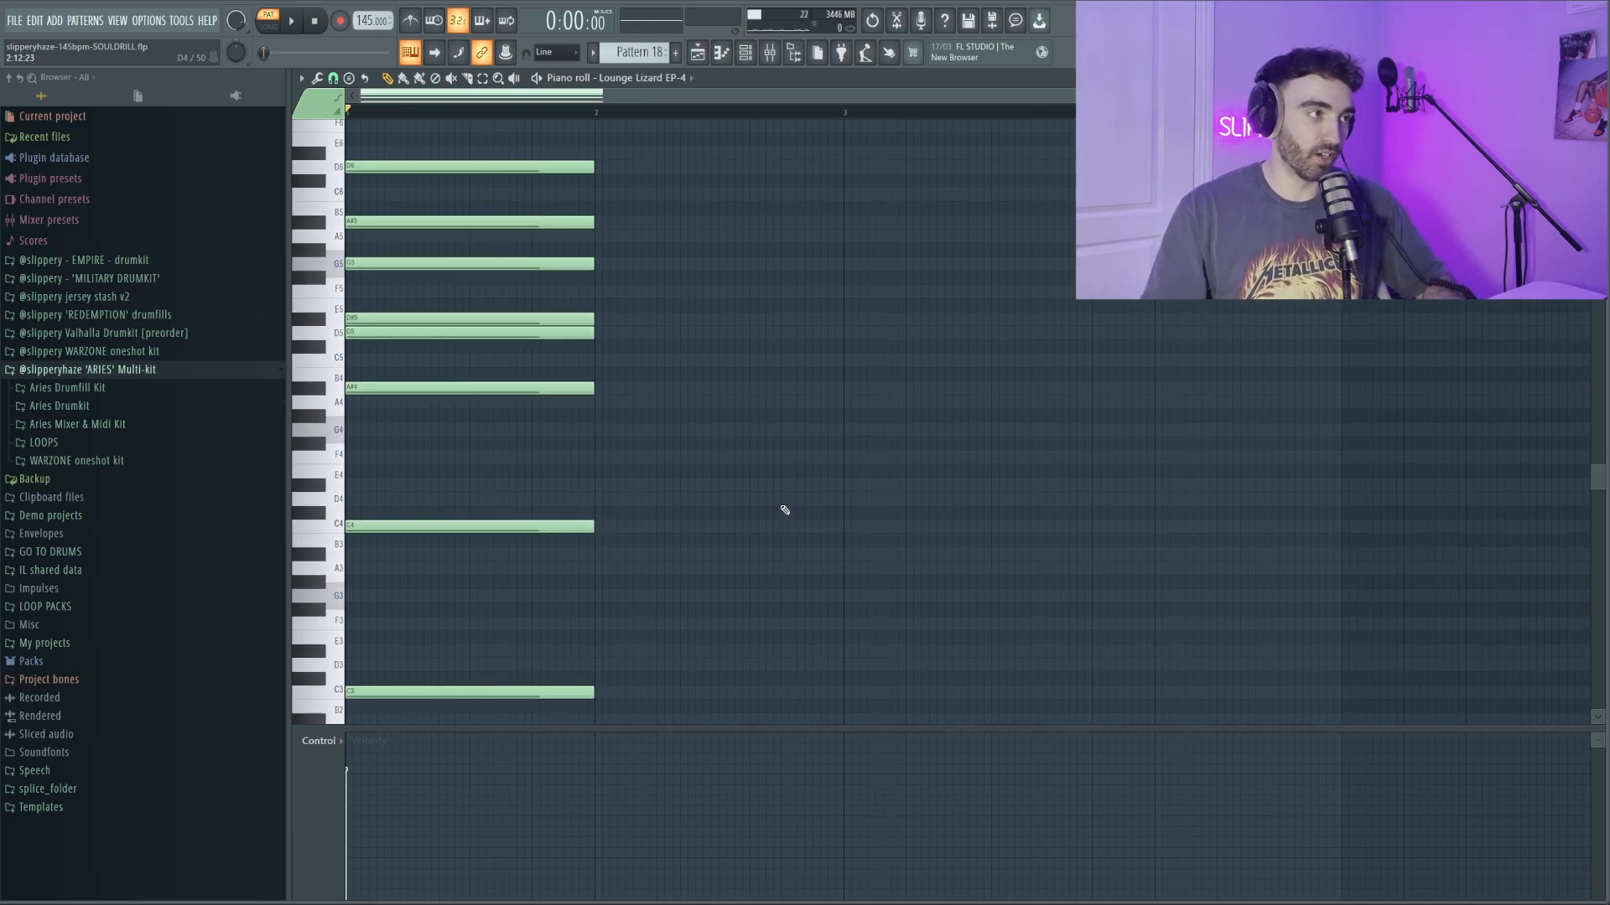
pyautogui.press('space')
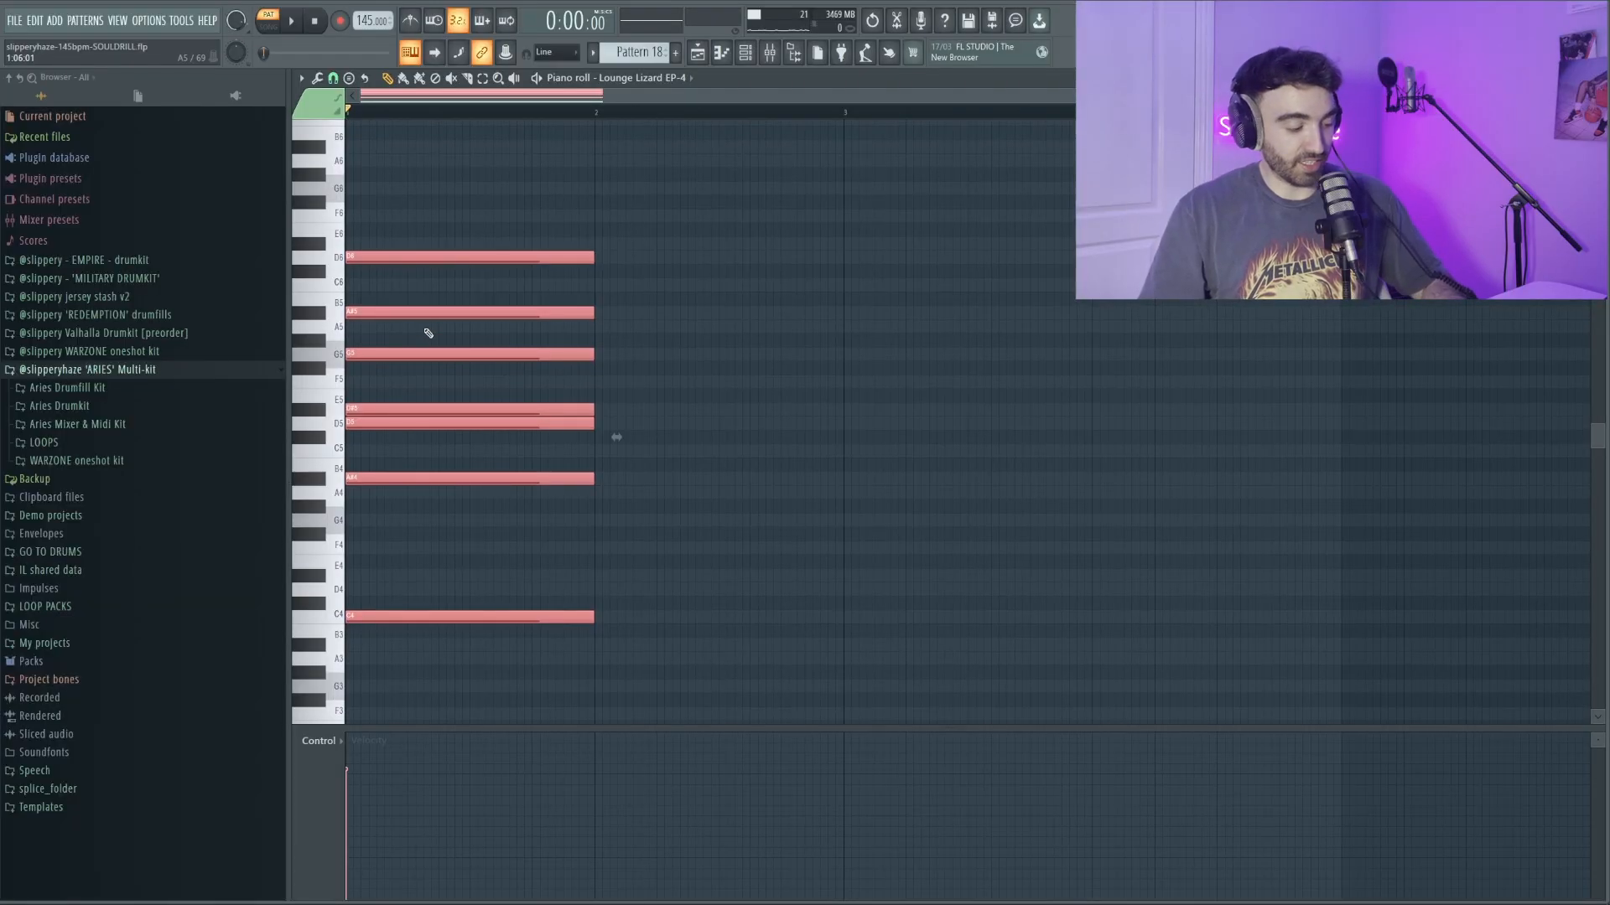
# Strum the whole chord with its note ends preserved and duplicate it three times to fill bars 1 to 4
pyautogui.hotkey('alt', 's')
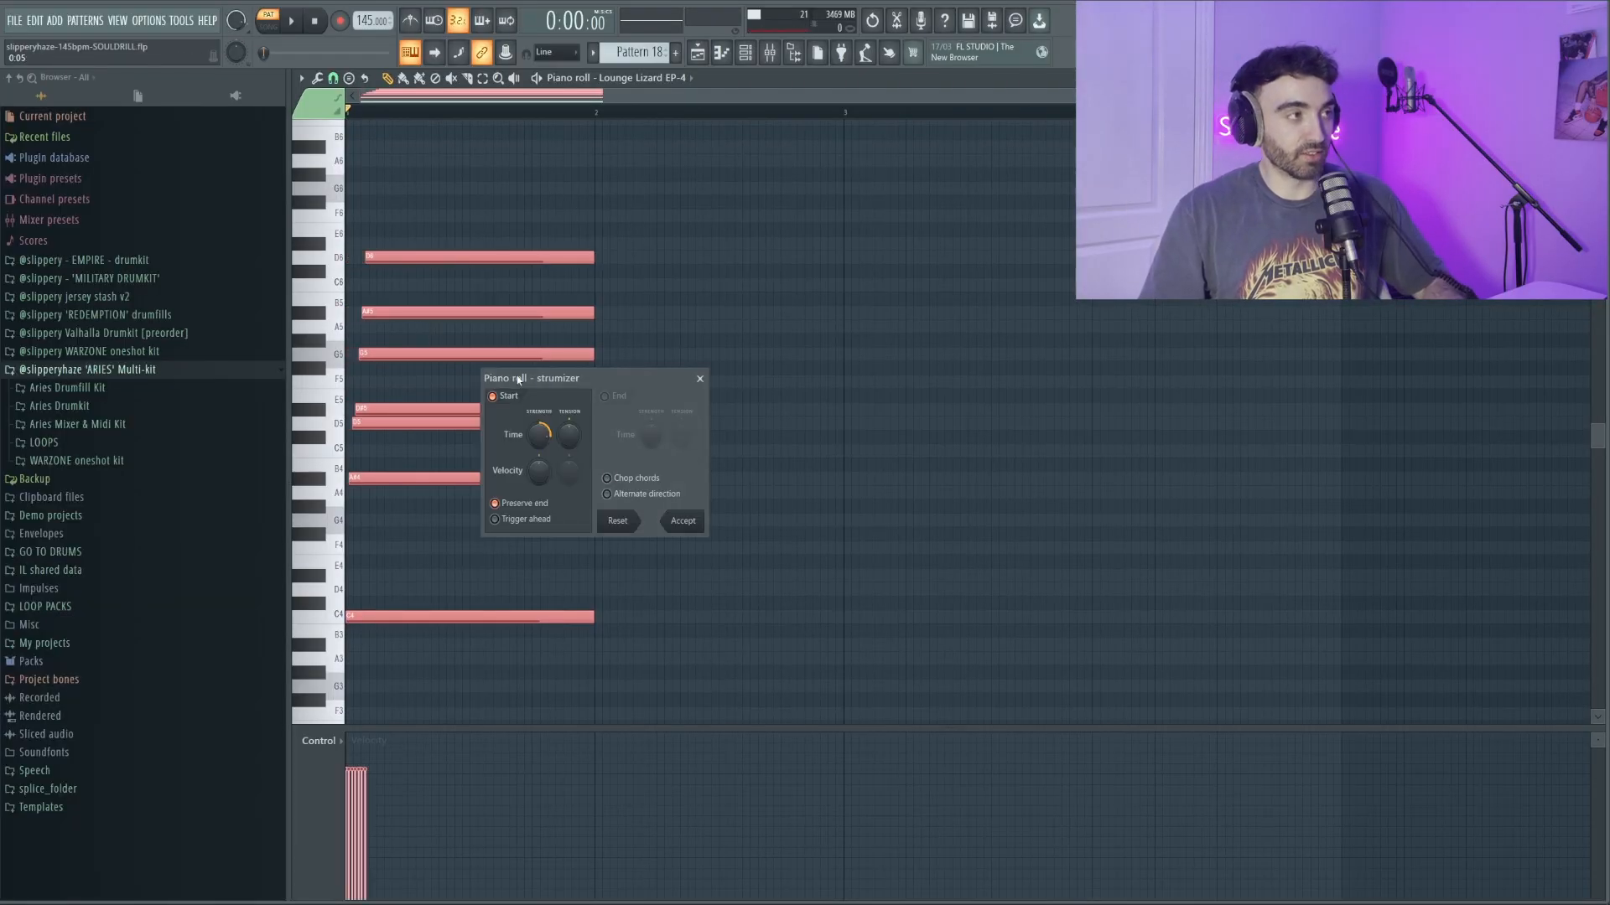
pyautogui.click(695, 518)
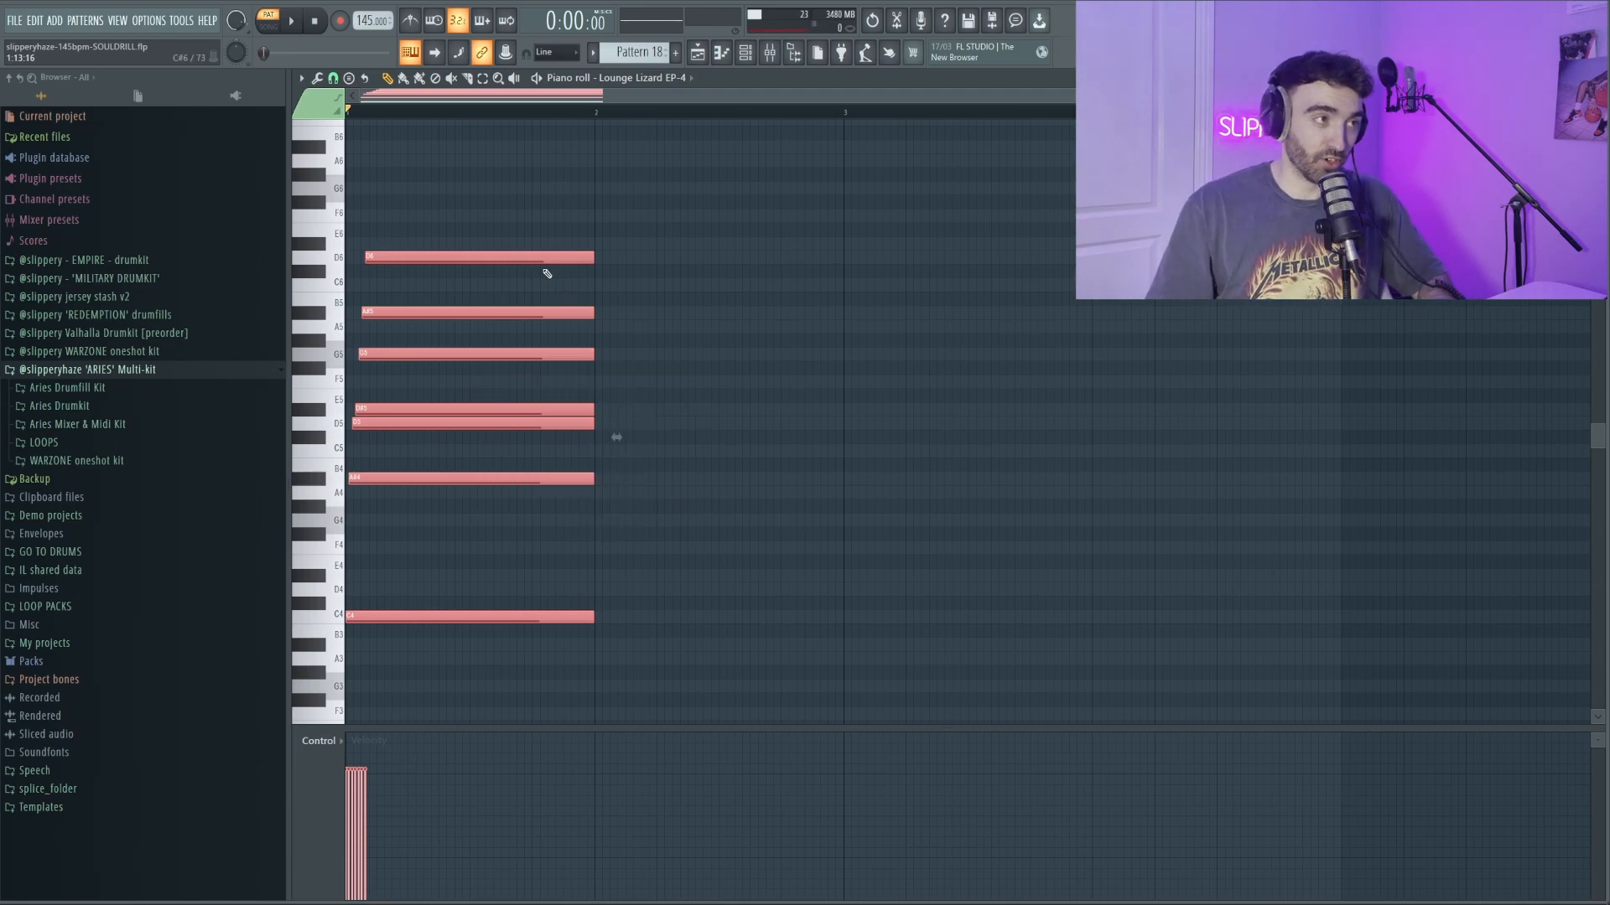
pyautogui.hotkey('ctrl', 'b')
pyautogui.hotkey('ctrl', 'b')
pyautogui.hotkey('ctrl', 'b')
pyautogui.click(836, 191)
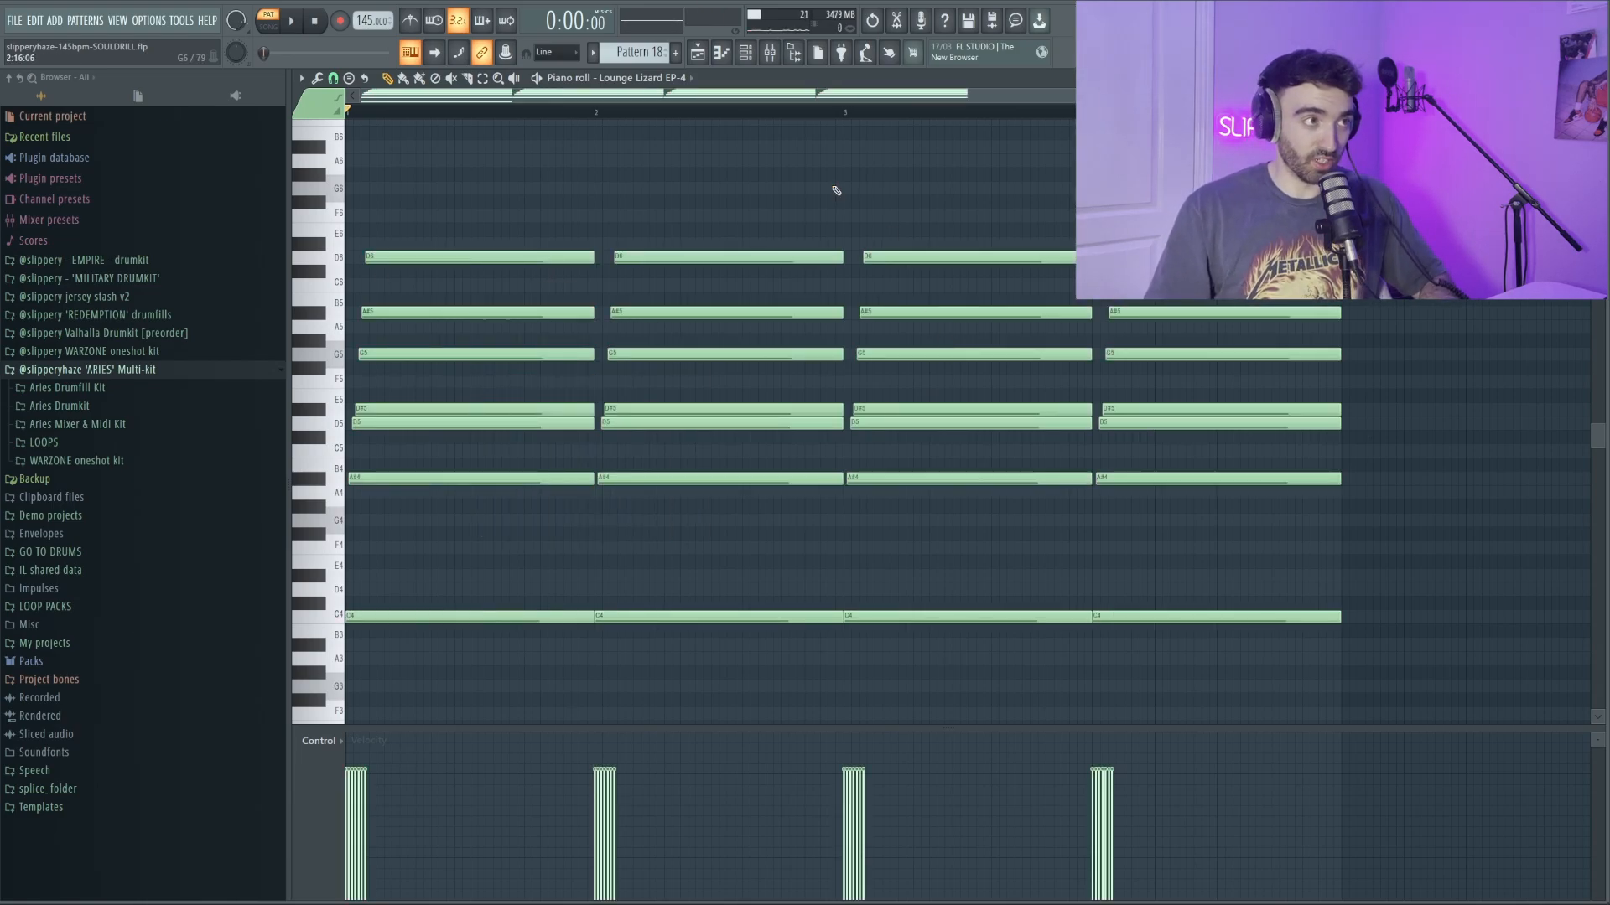
# Reduce the four chords to two, stretch each to two bars long, and play them back
pyautogui.moveTo(818, 225); pyautogui.dragTo(733, 651)
pyautogui.scroll(-2, 970, 661)
pyautogui.moveTo(977, 654); pyautogui.dragTo(1006, 248)
pyautogui.moveTo(1048, 678); pyautogui.dragTo(153, 247)
pyautogui.moveTo(929, 622); pyautogui.dragTo(1099, 622)
pyautogui.press('space')
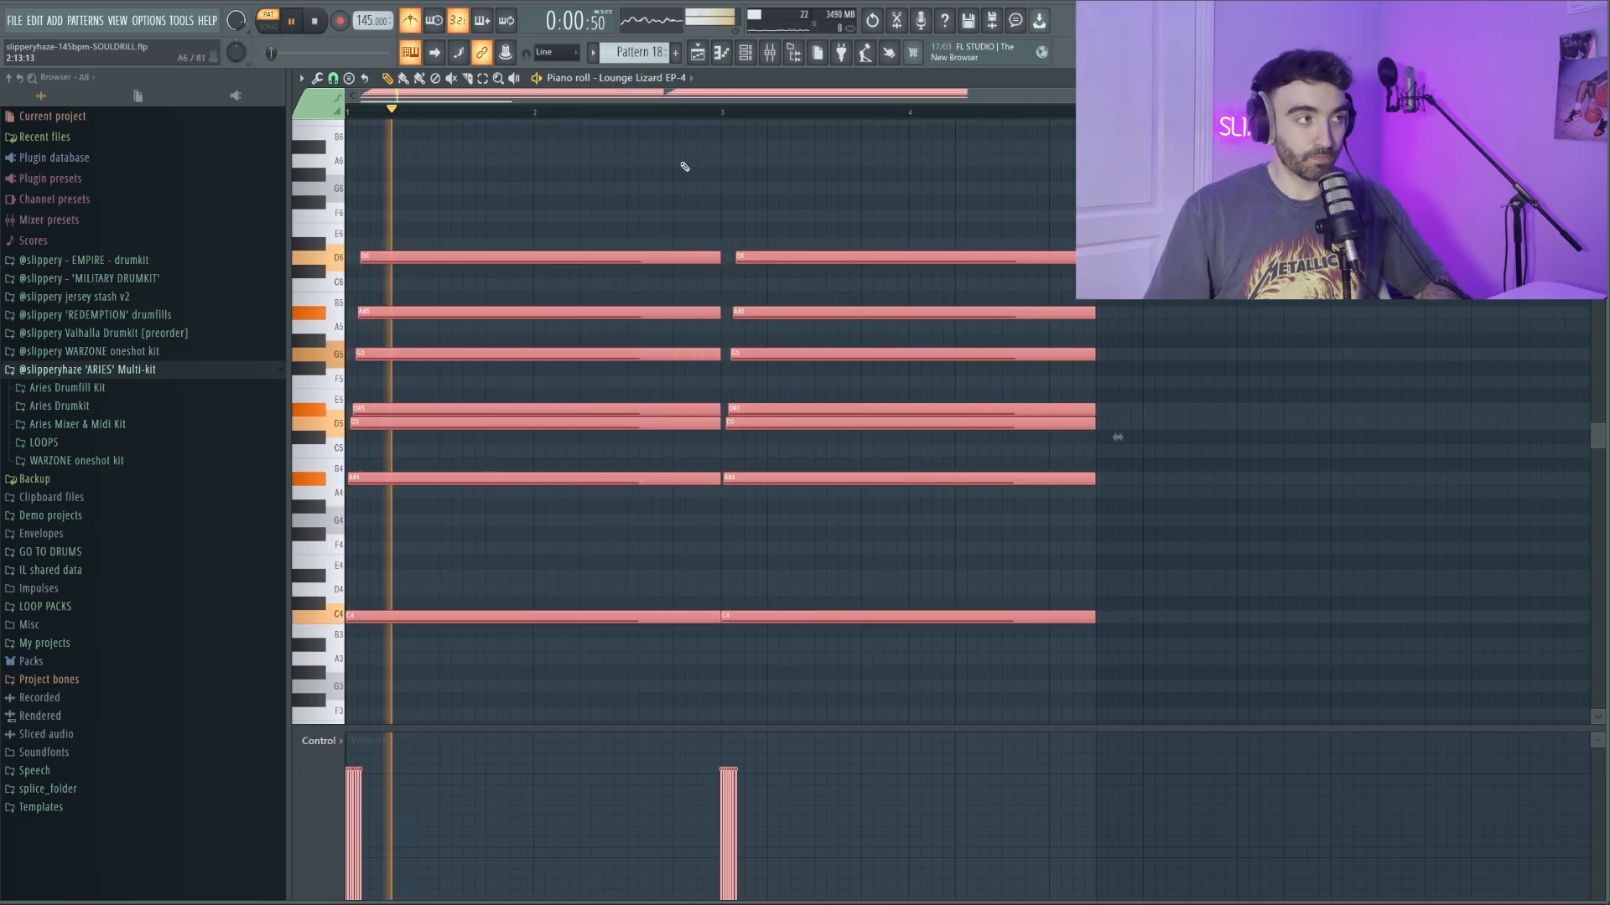
pyautogui.click(710, 177)
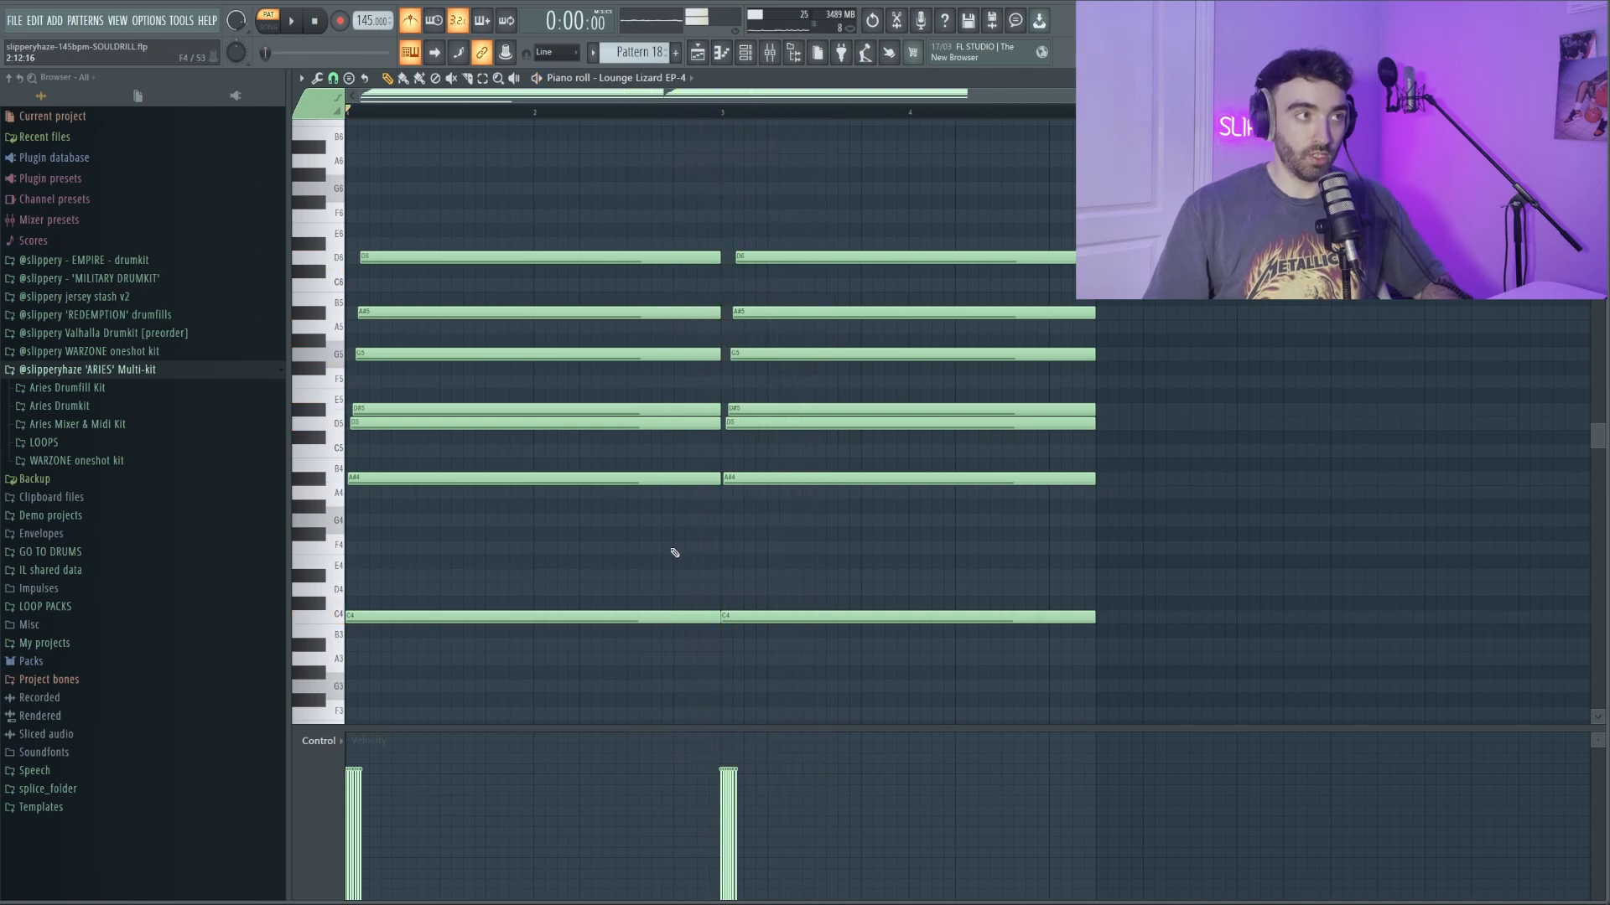
# Add short D#6, D#5, A#4 and D#4 notes over the second half of bar 2, and switch off the metronome
pyautogui.moveTo(671, 648); pyautogui.dragTo(622, 262)
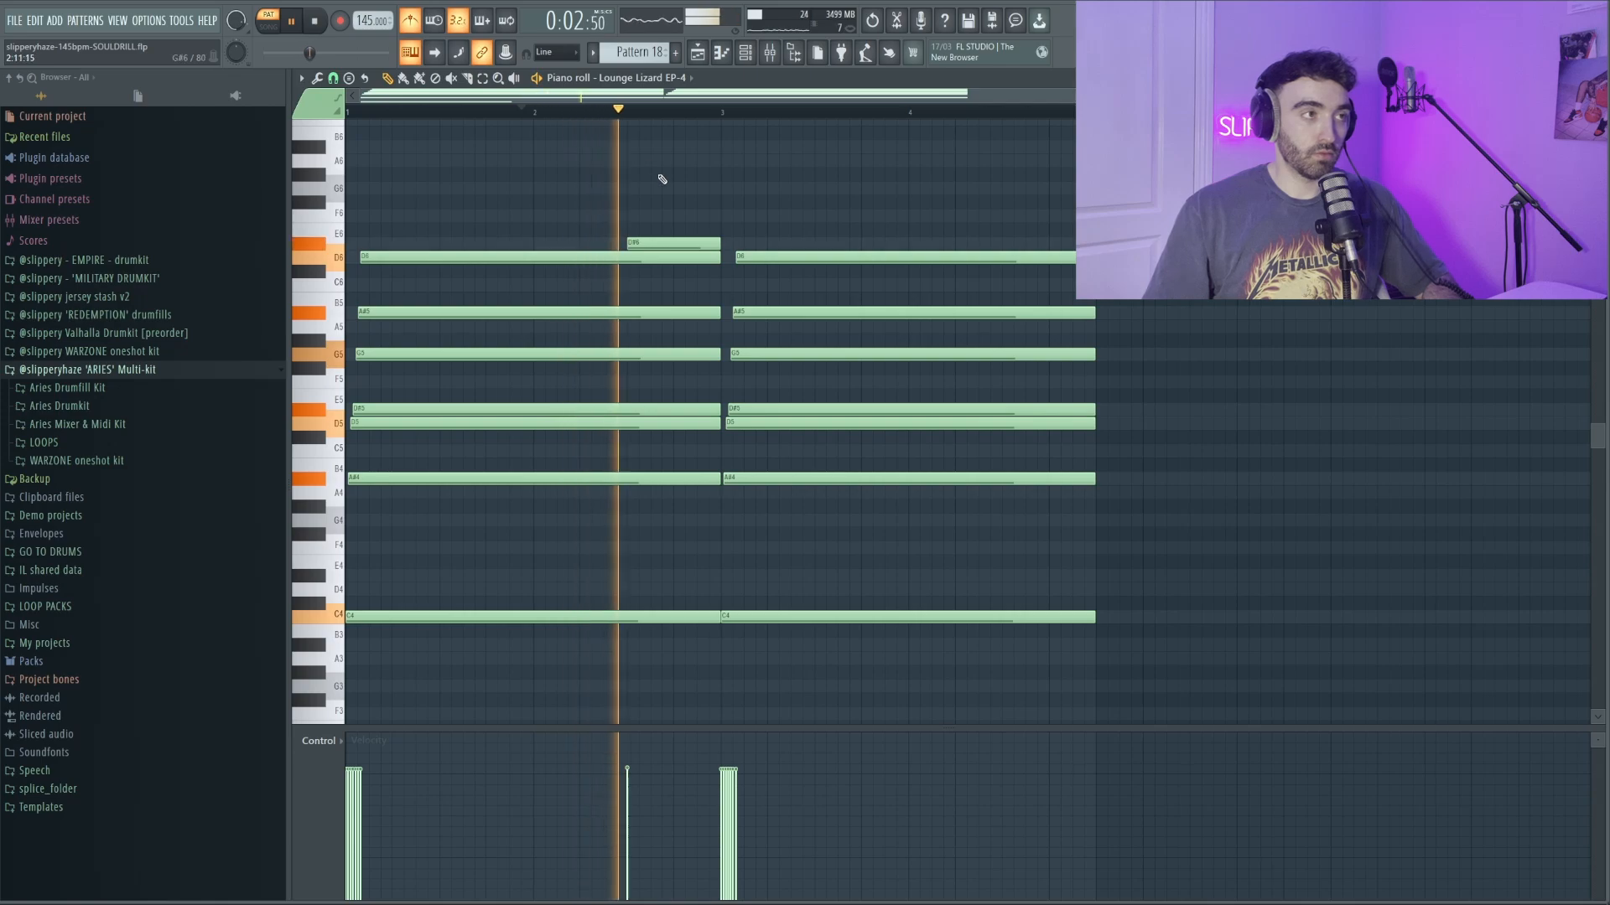
pyautogui.press('space')
pyautogui.click(410, 21)
pyautogui.press('space')
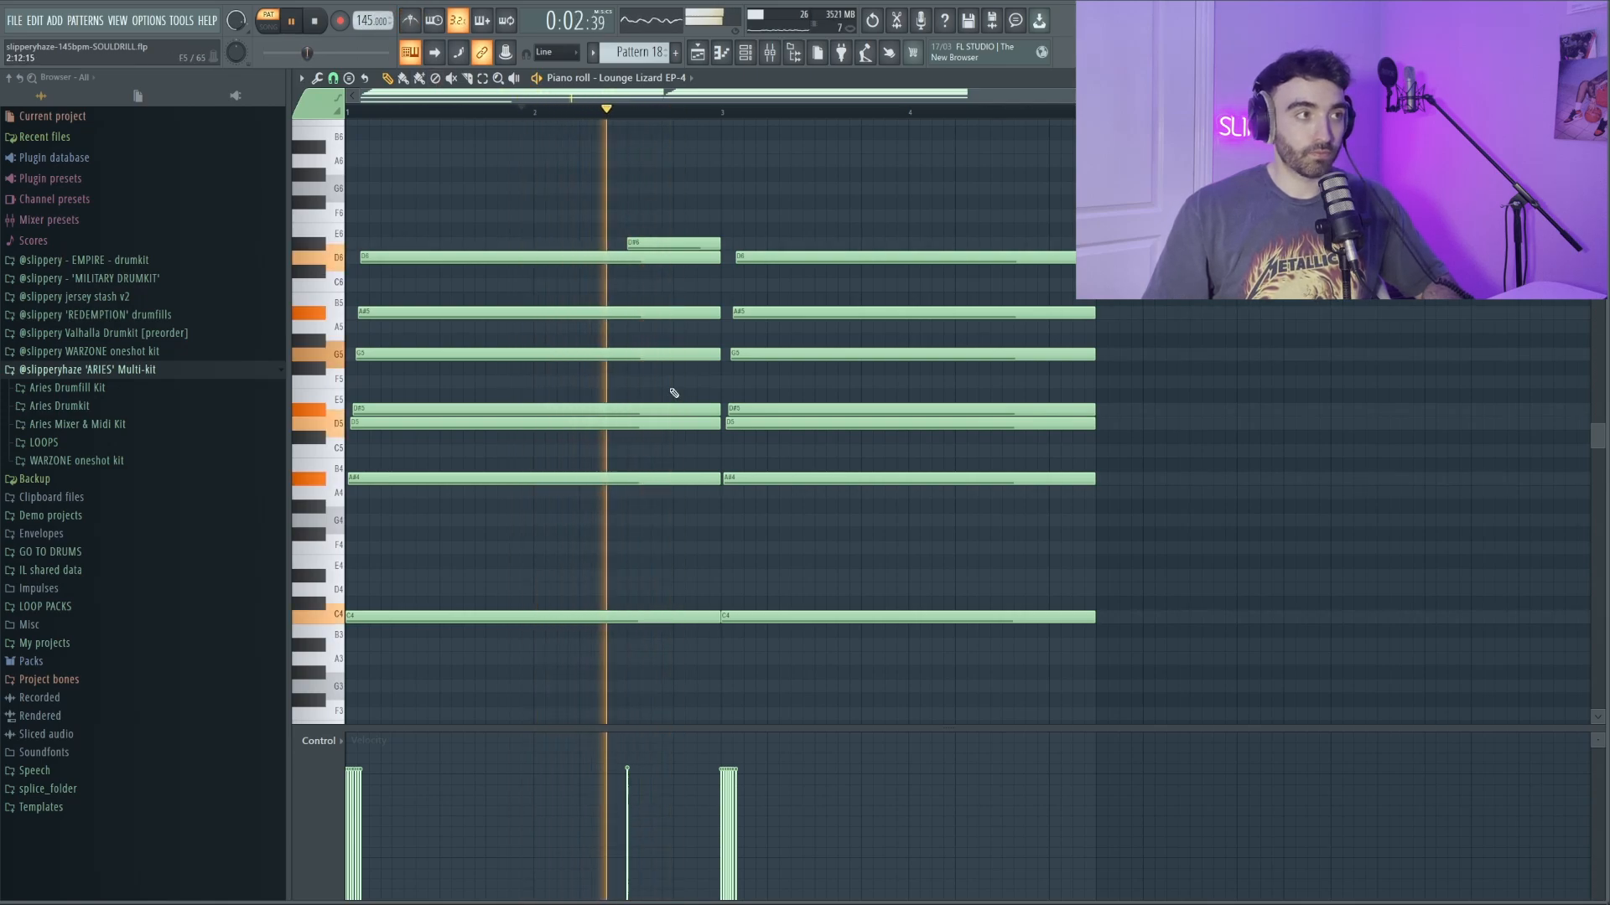
pyautogui.press('space')
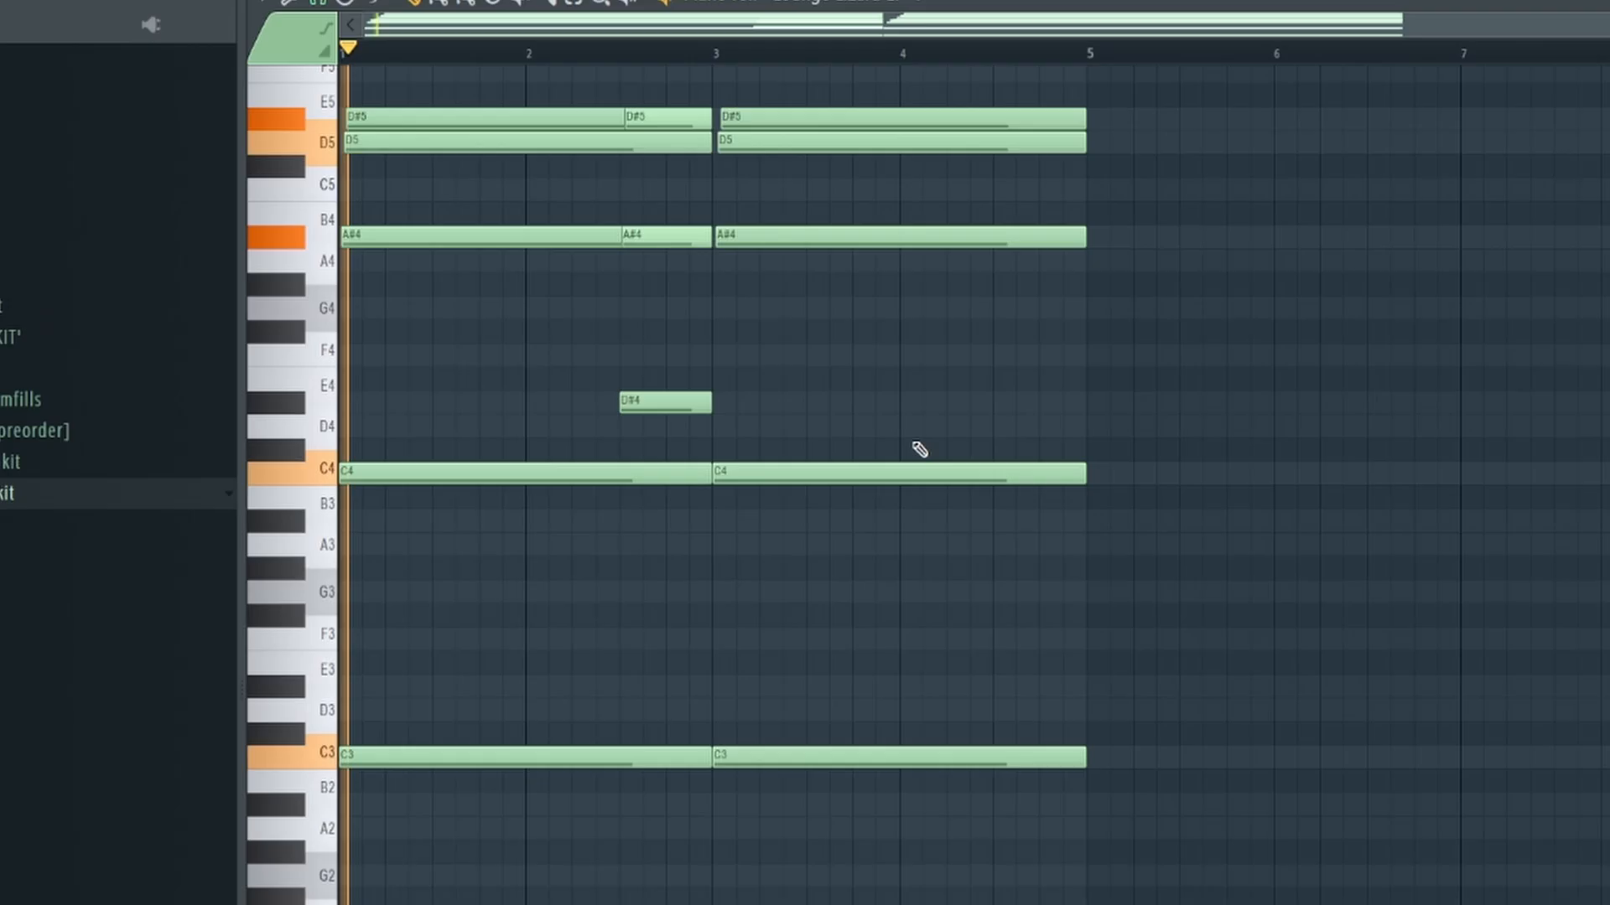
# Duplicate the four-bar chord progression into bars 5 to 8
pyautogui.scroll(3, 436, 373)
pyautogui.scroll(1, 416, 349)
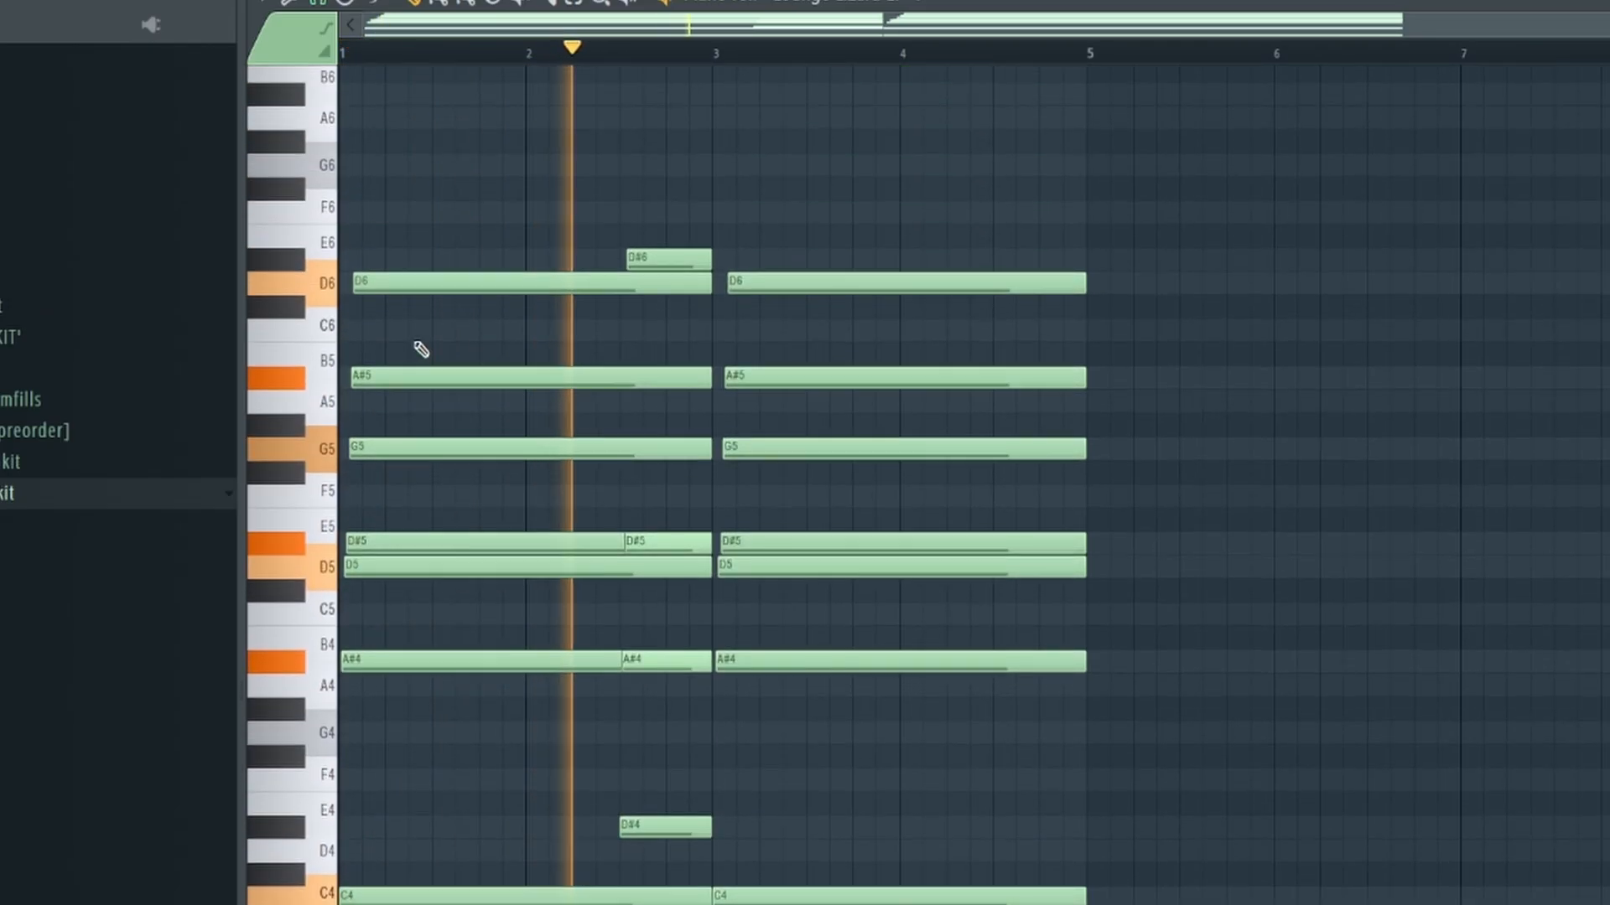
pyautogui.scroll(2, 520, 186)
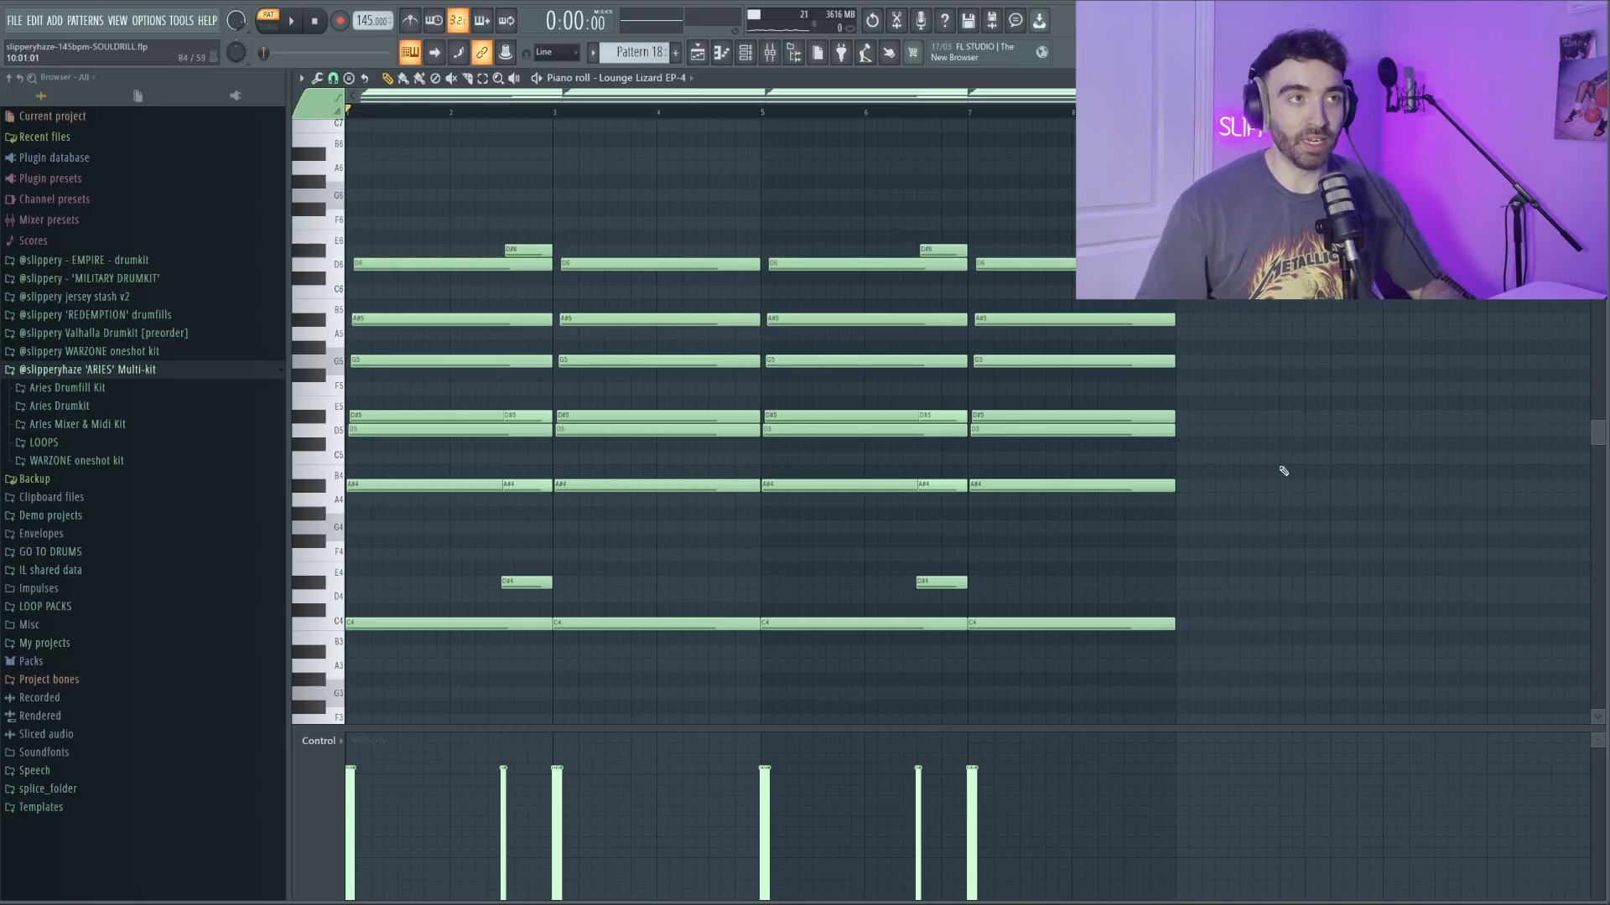
# Build a two-bar chord at bar 9 from D5, A#4, G4, D#4 and D#3, and start playback
pyautogui.scroll(-1, 1276, 453)
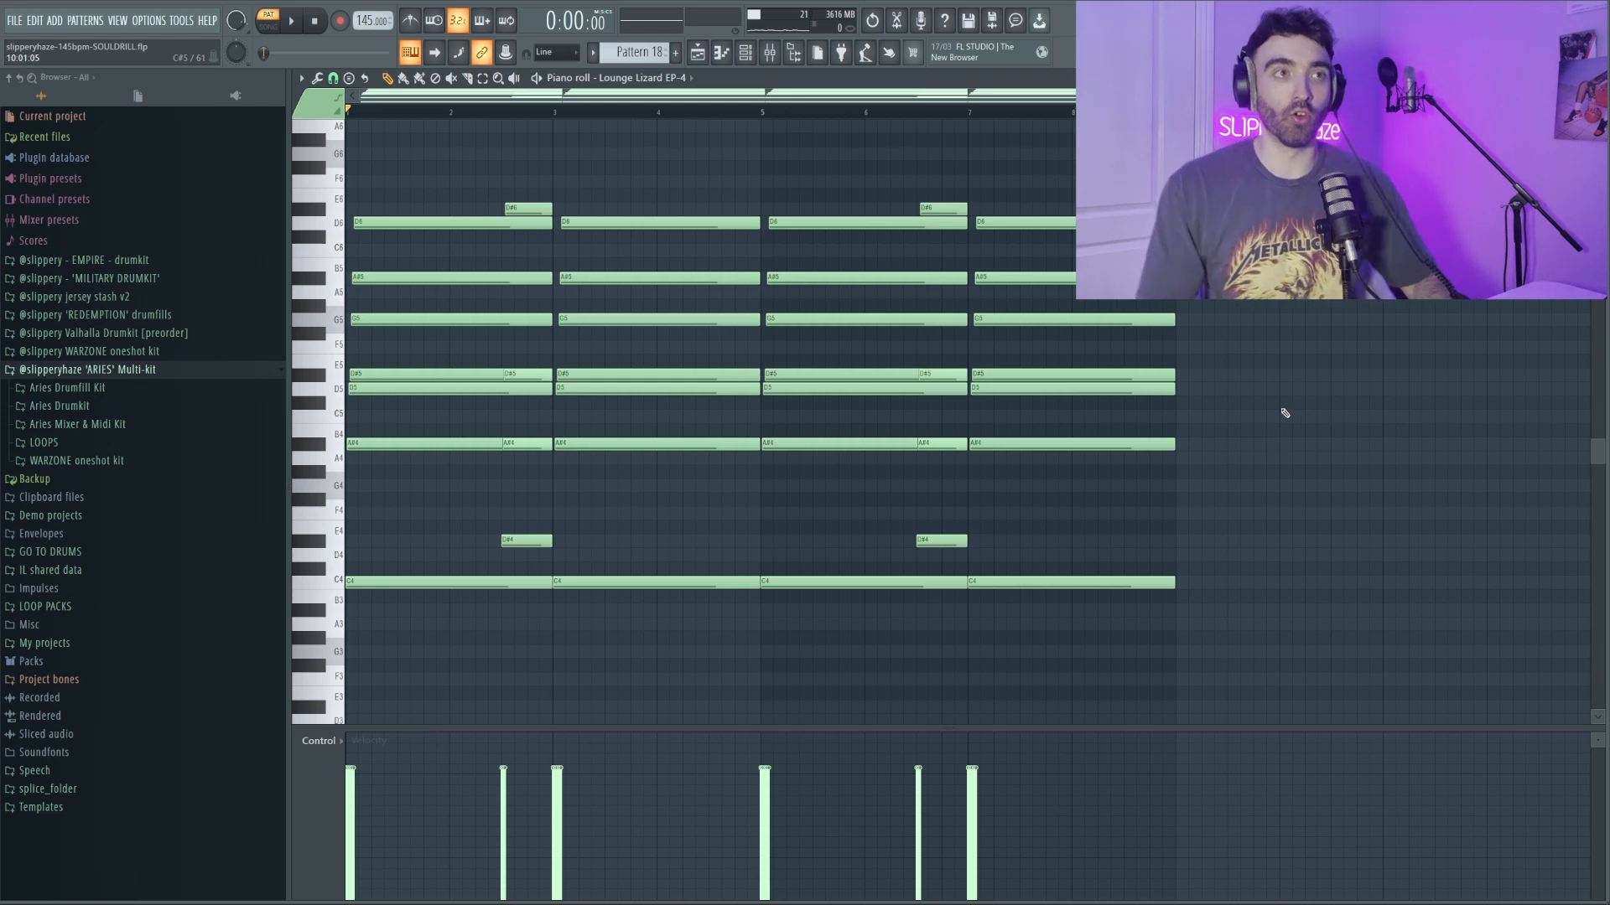
pyautogui.scroll(-3, 1275, 532)
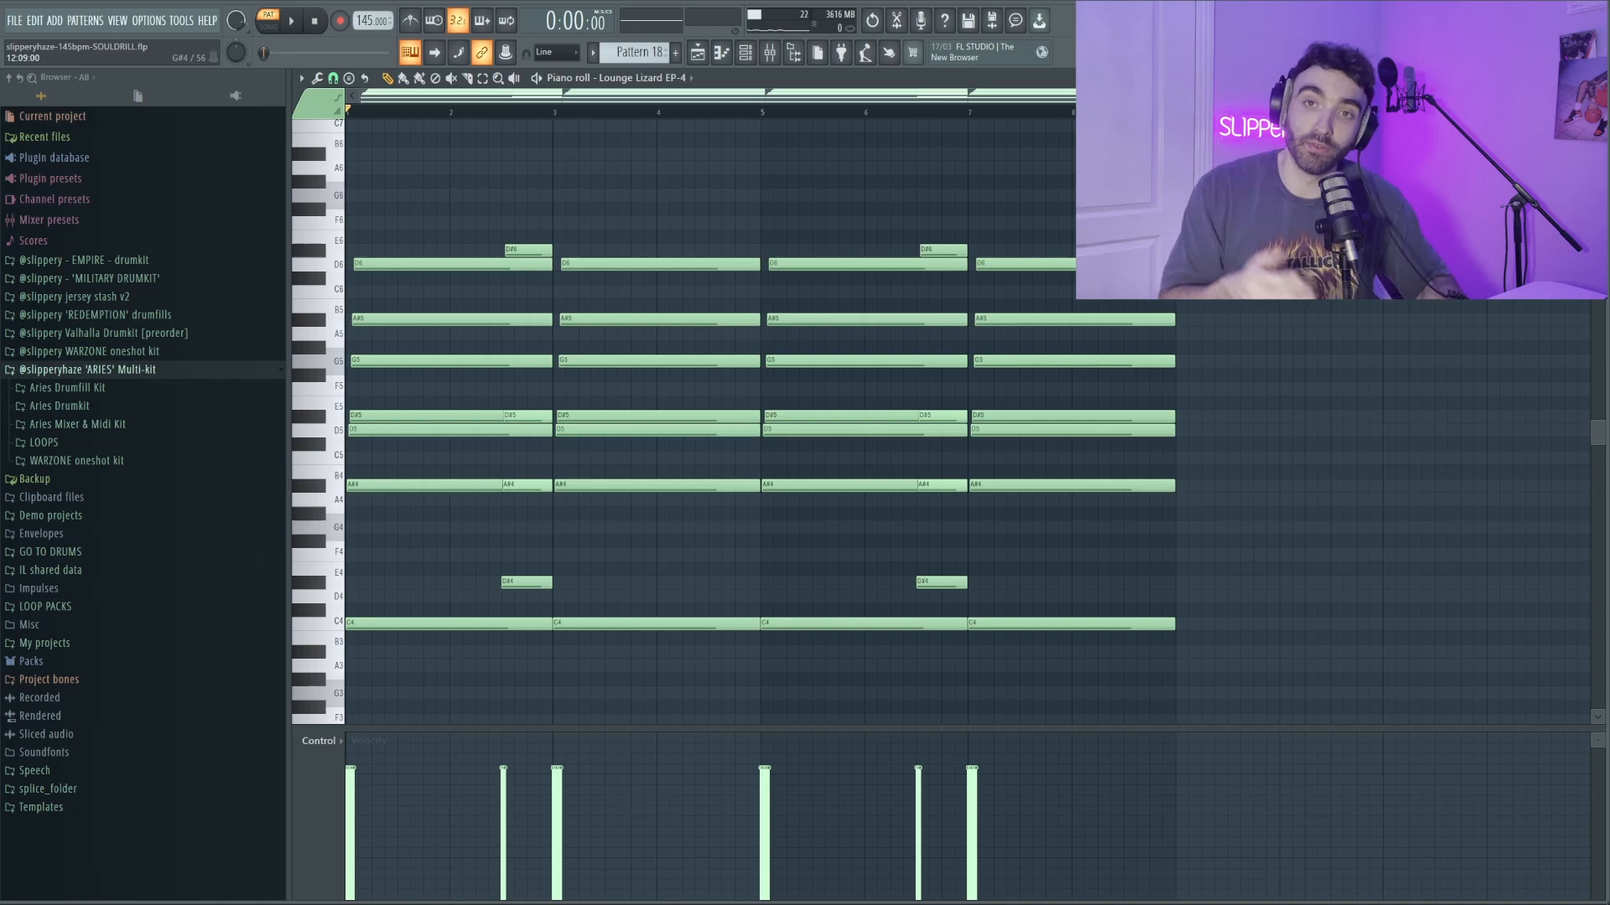
pyautogui.scroll(-2, 877, 433)
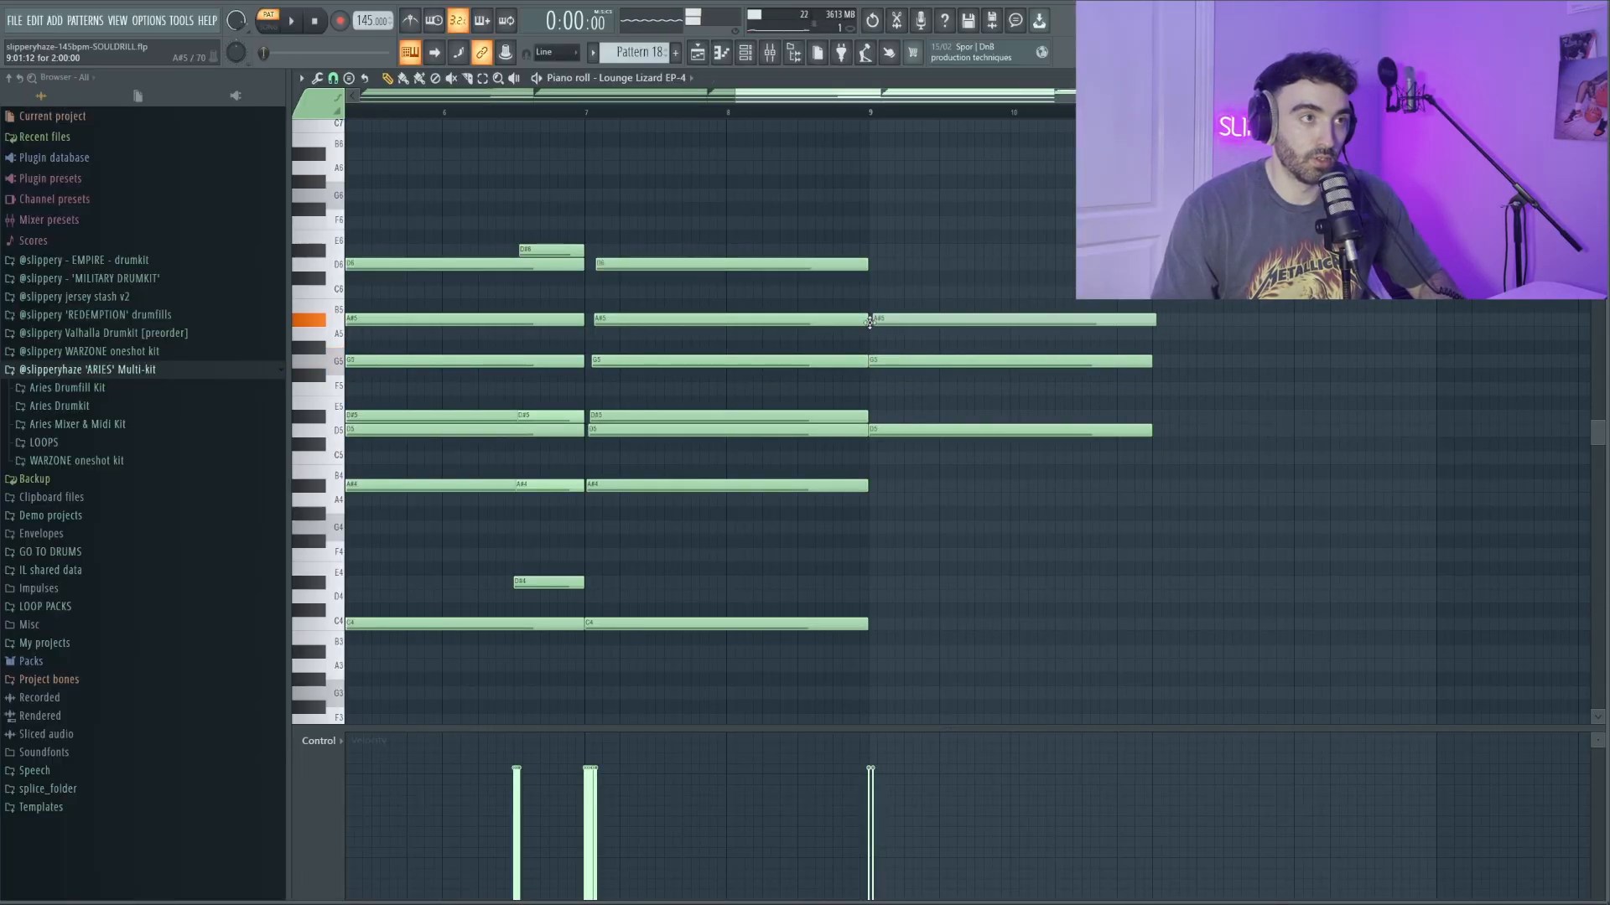
pyautogui.hotkey('ctrl', 'Down')
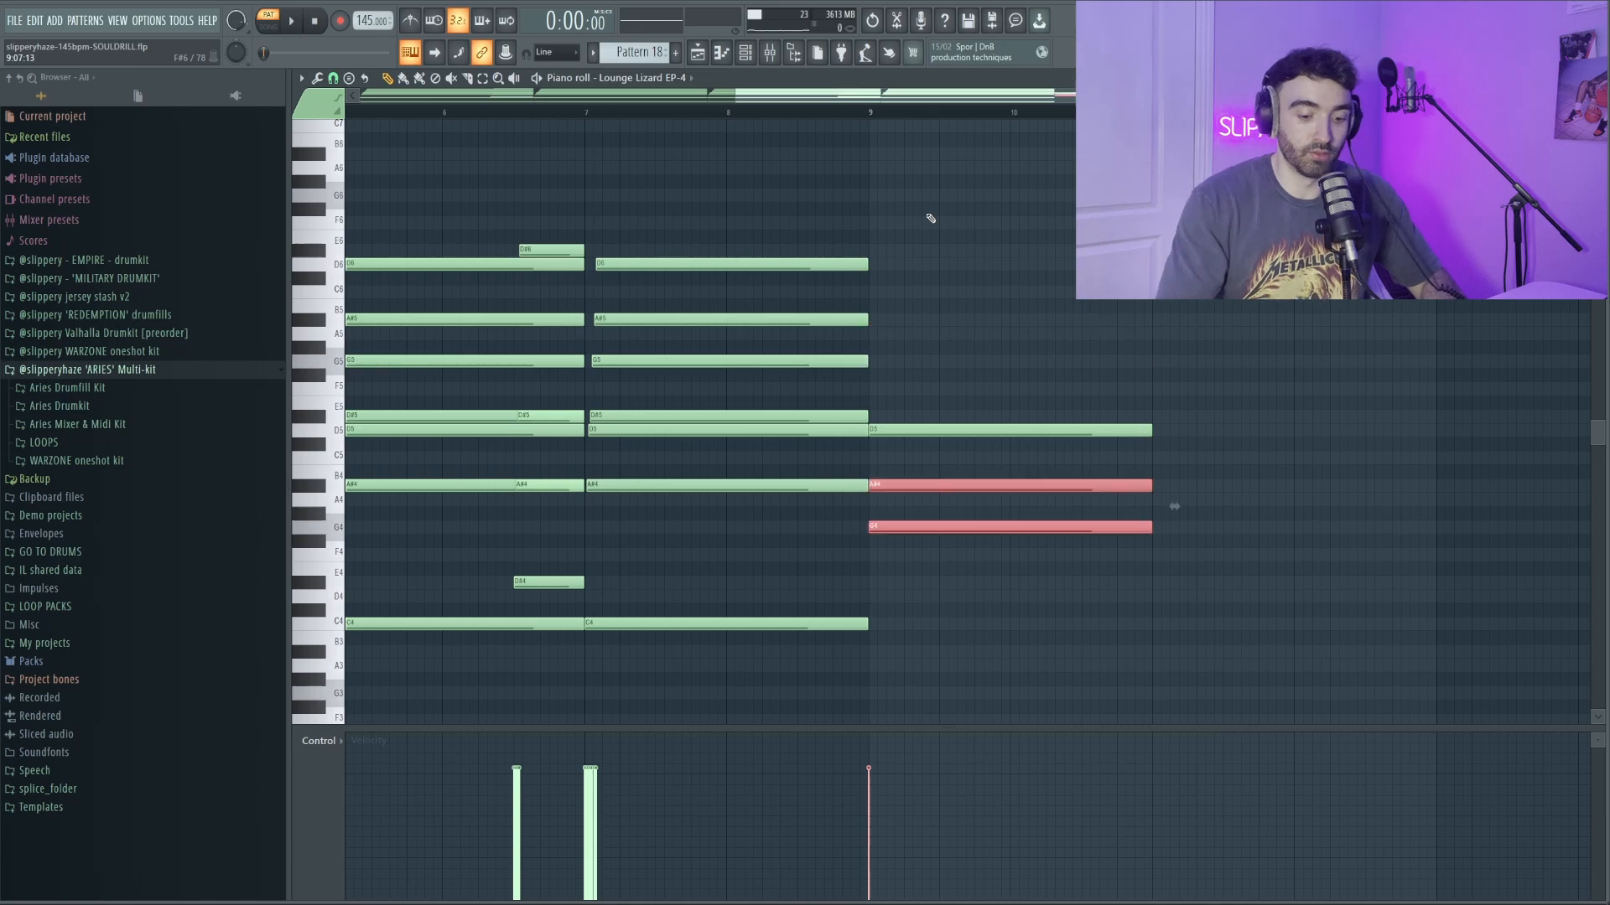
pyautogui.click(874, 417)
pyautogui.hotkey('ctrl', 'Down')
pyautogui.press('space')
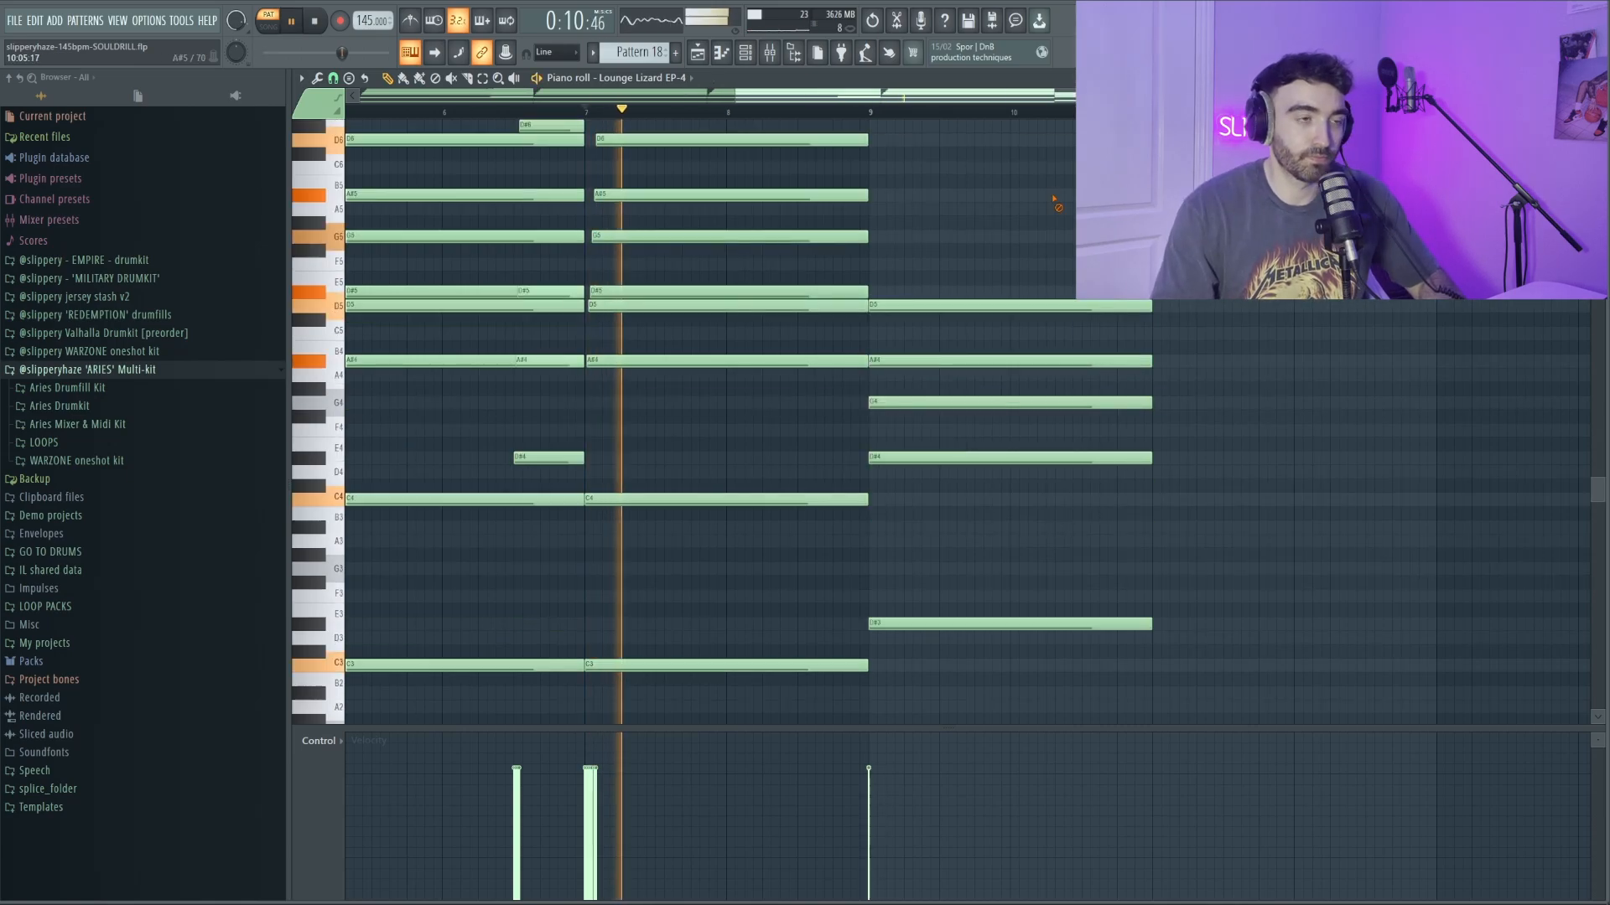
# Duplicate the two-bar chord at bar 9 into bars 11 and 12
pyautogui.scroll(2, 1064, 226)
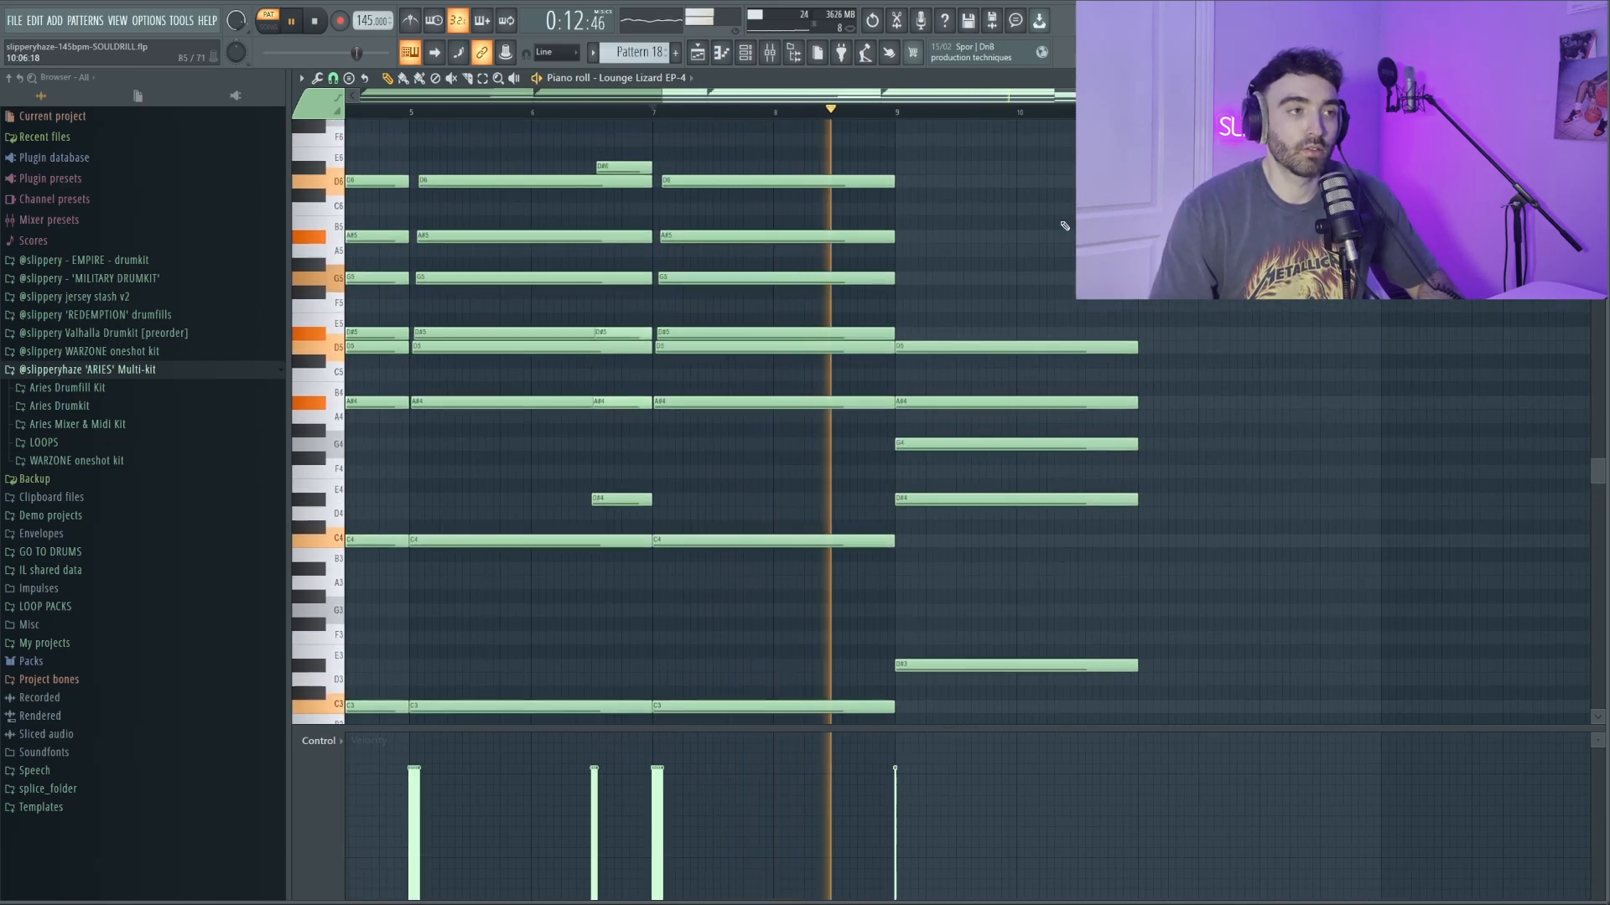
pyautogui.scroll(-2, 1065, 226)
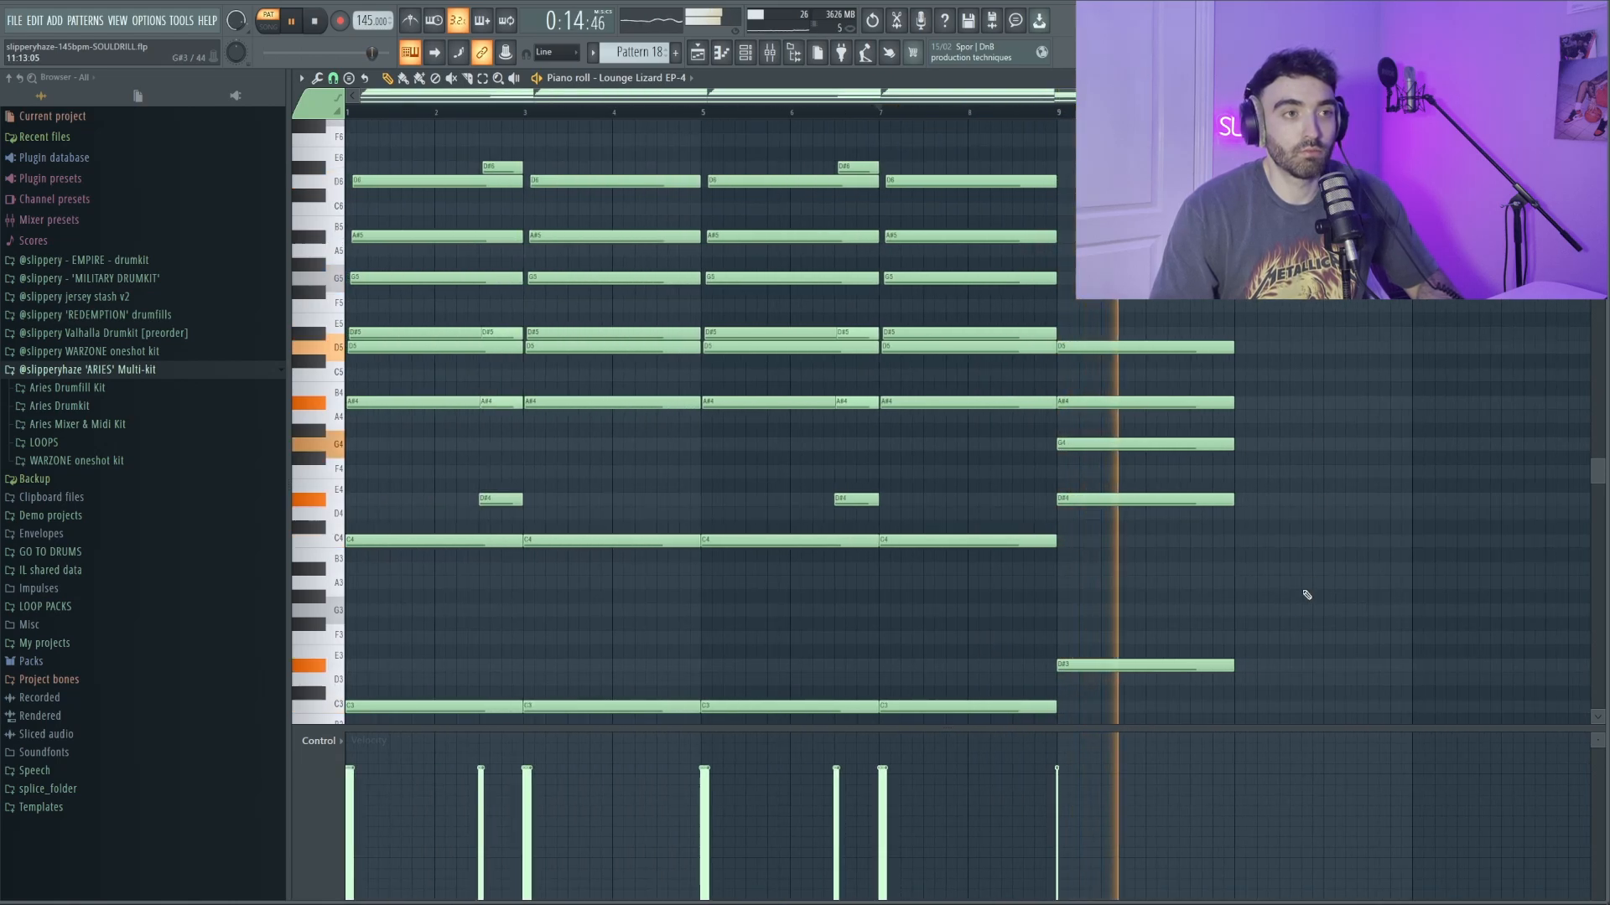
pyautogui.moveTo(1245, 691); pyautogui.dragTo(1119, 340)
pyautogui.hotkey('ctrl', 'b')
pyautogui.scroll(-1, 1300, 507)
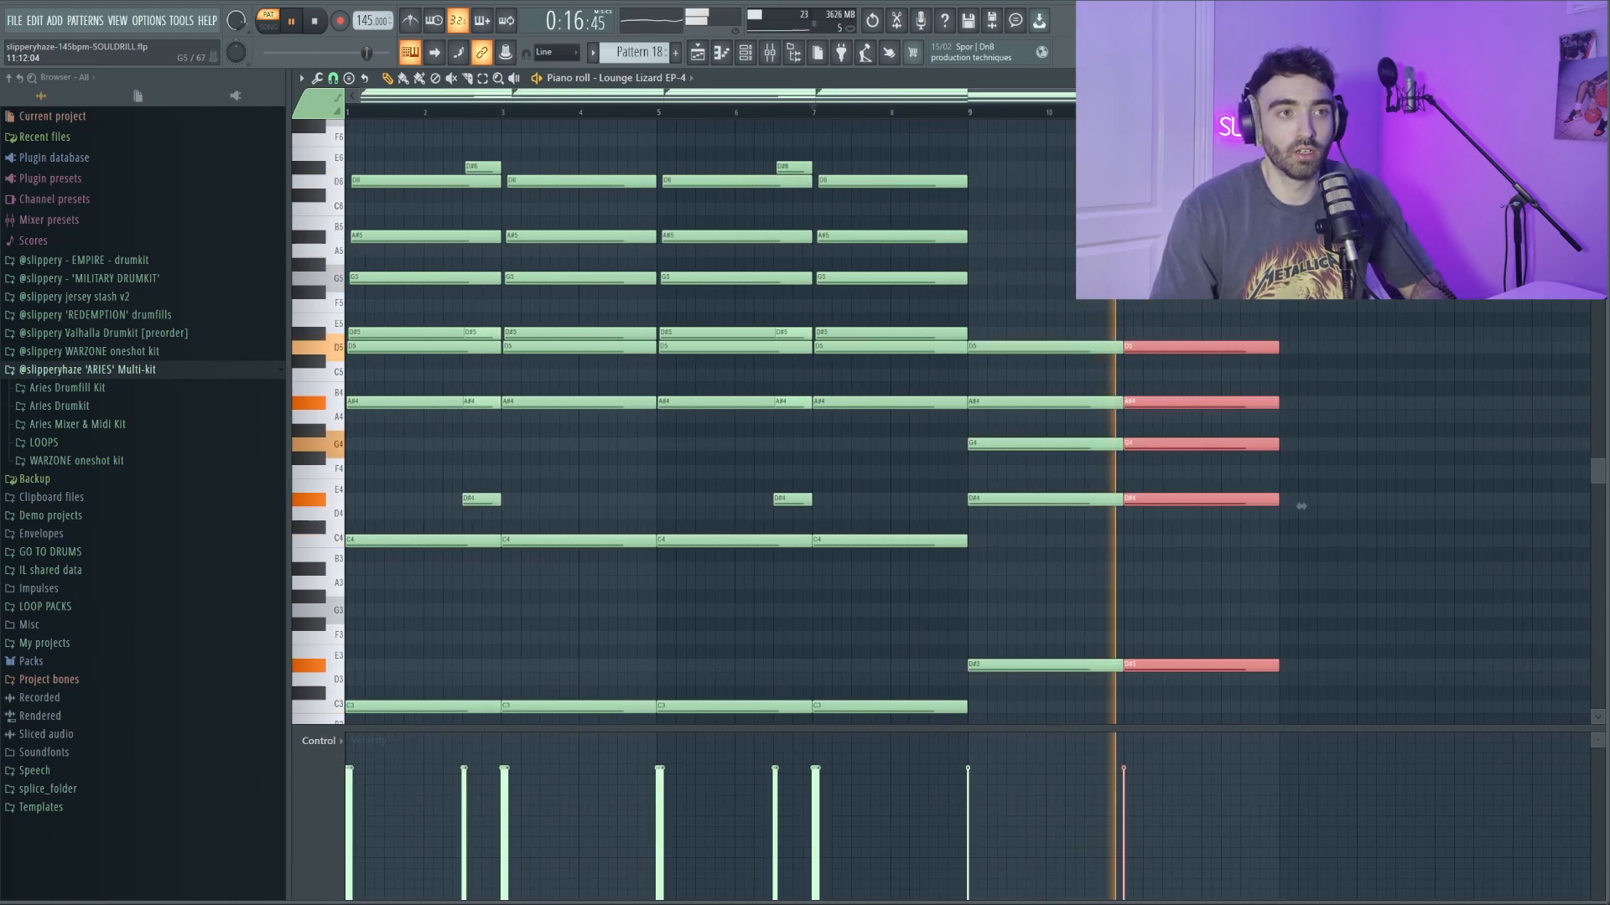
# Duplicate the chords of bars 9 to 12 into bars 13 to 16 and clear the note selection
pyautogui.moveTo(1279, 696); pyautogui.dragTo(1059, 302)
pyautogui.hotkey('ctrl', 'b')
pyautogui.scroll(-1, 1059, 302)
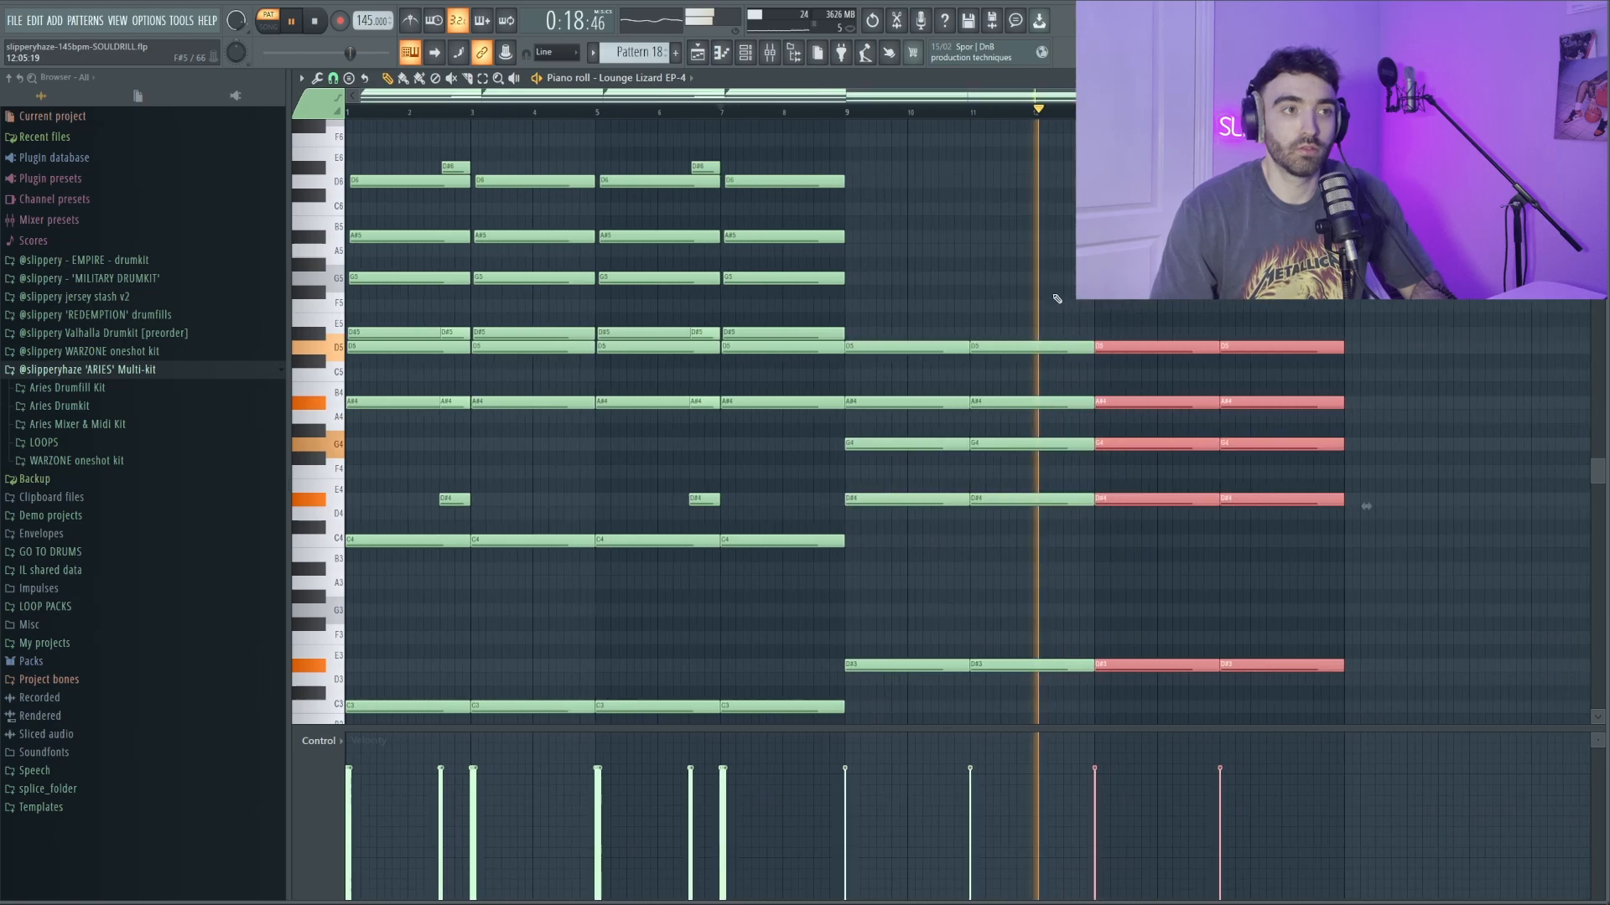
pyautogui.hotkey('ctrl', 'd')
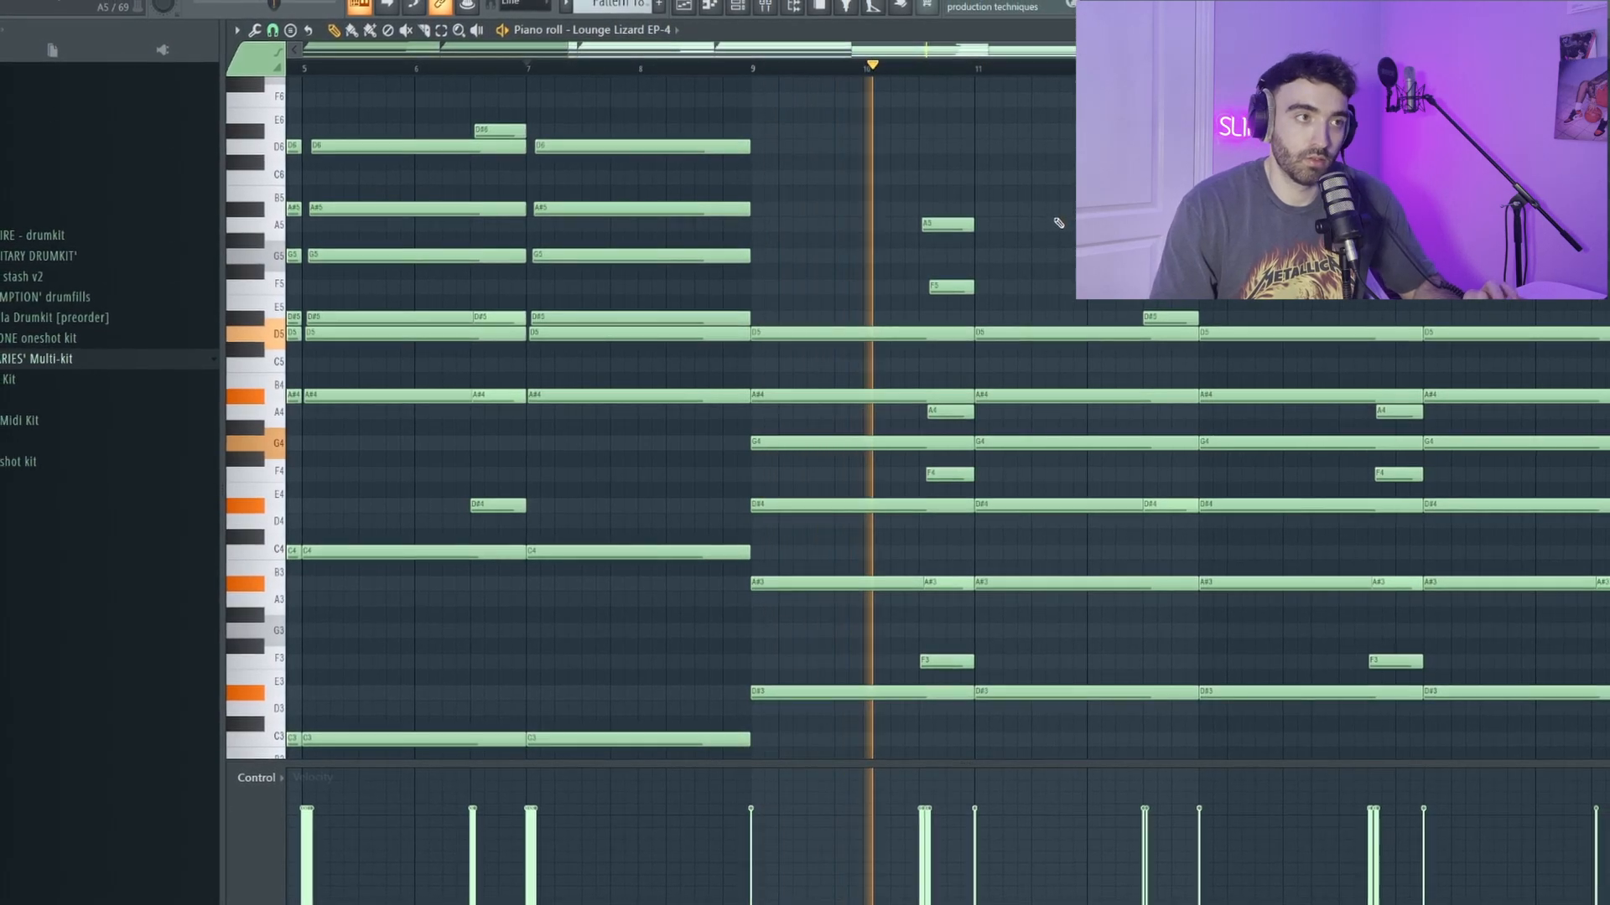
# Review the sixteen-bar Lounge Lizard progression during playback, including the short passing notes in bars 9 to 16
pyautogui.scroll(-1, 1056, 225)
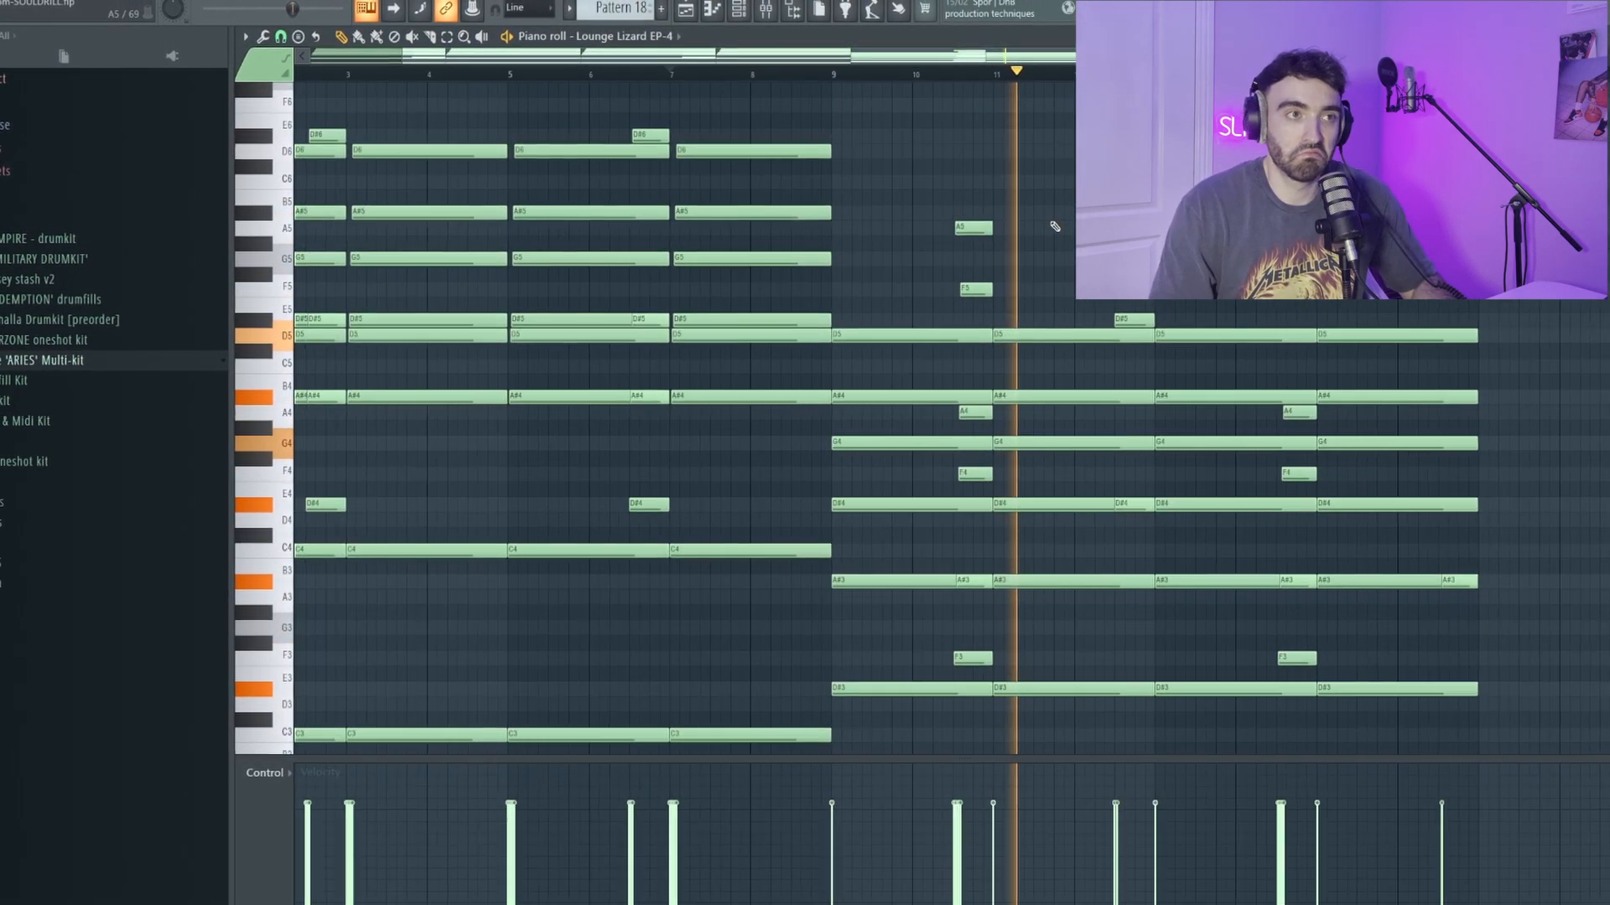
pyautogui.scroll(1, 1054, 227)
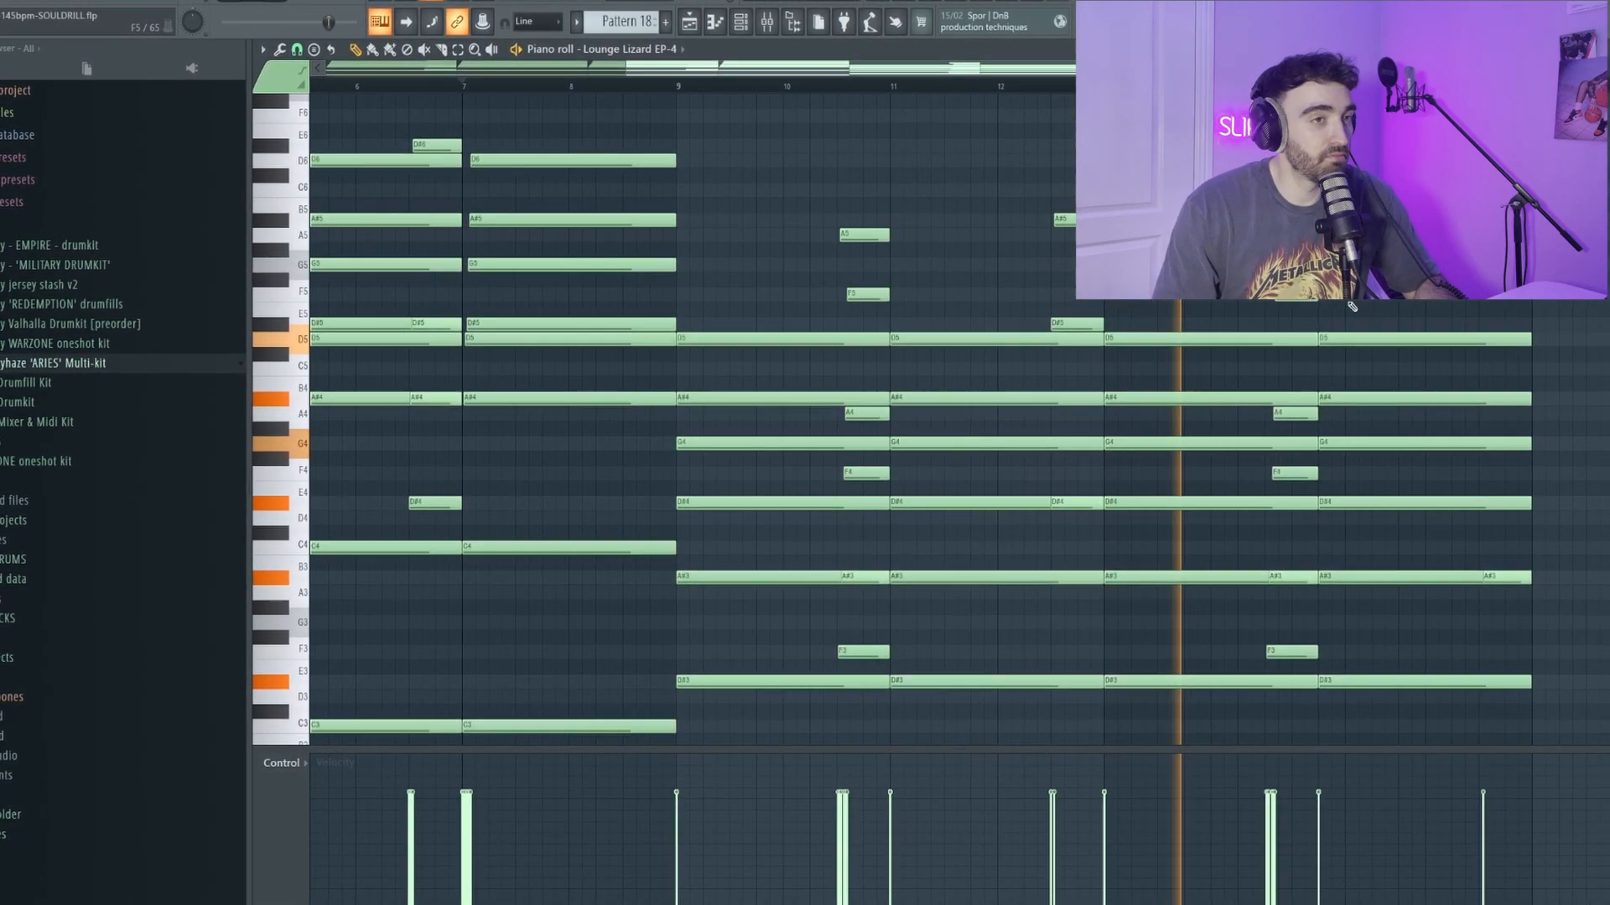
pyautogui.scroll(-2, 1351, 307)
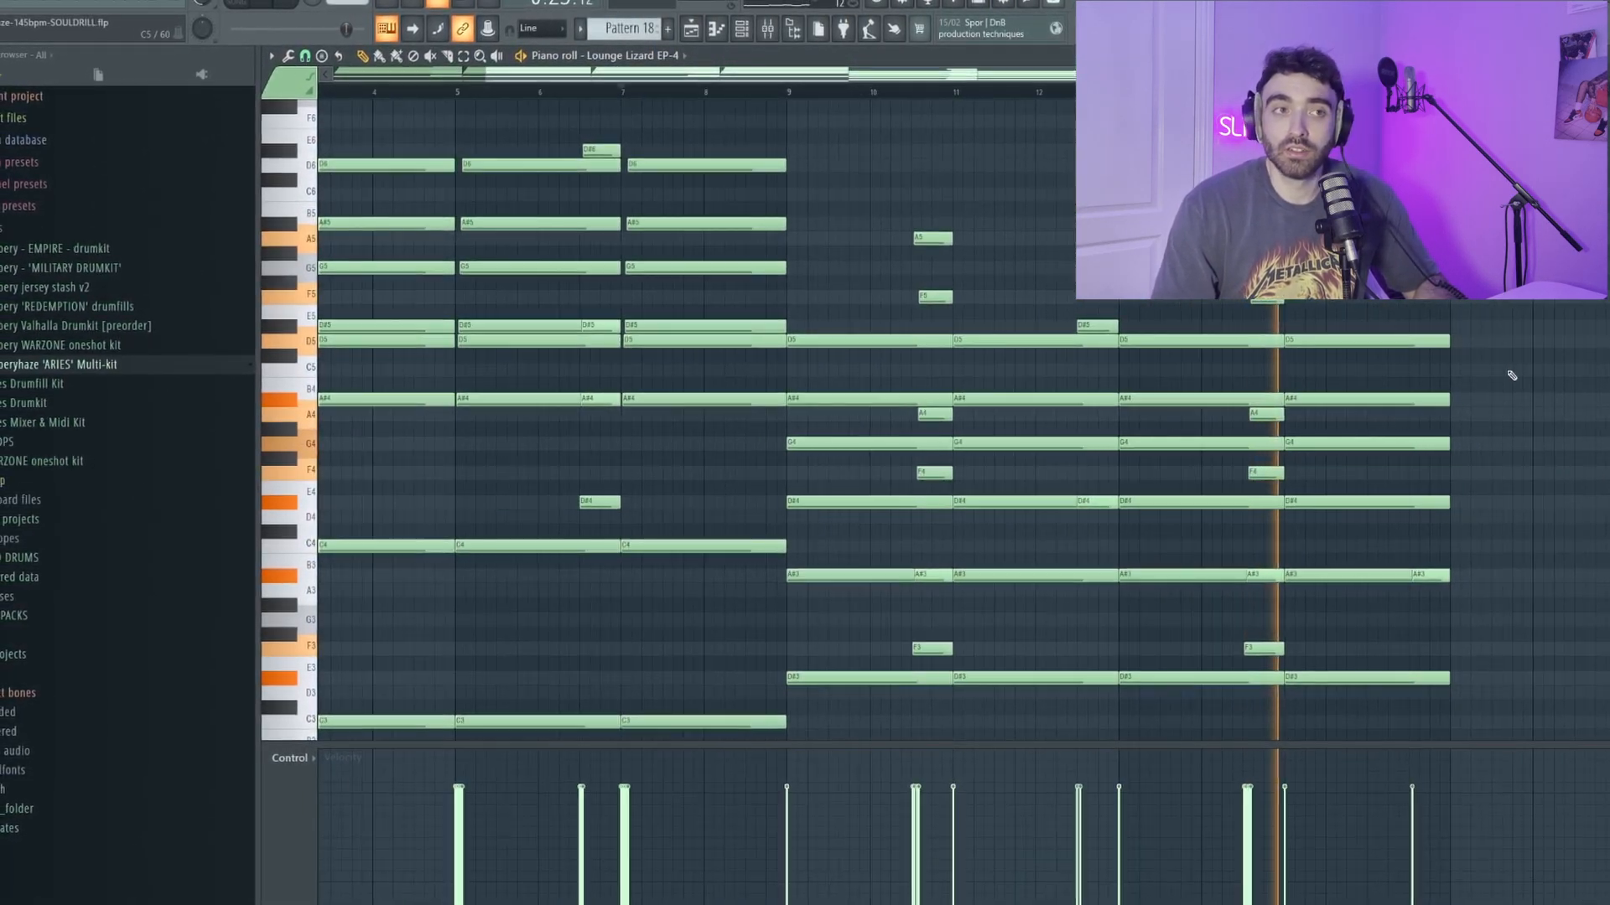
pyautogui.scroll(-3, 1512, 377)
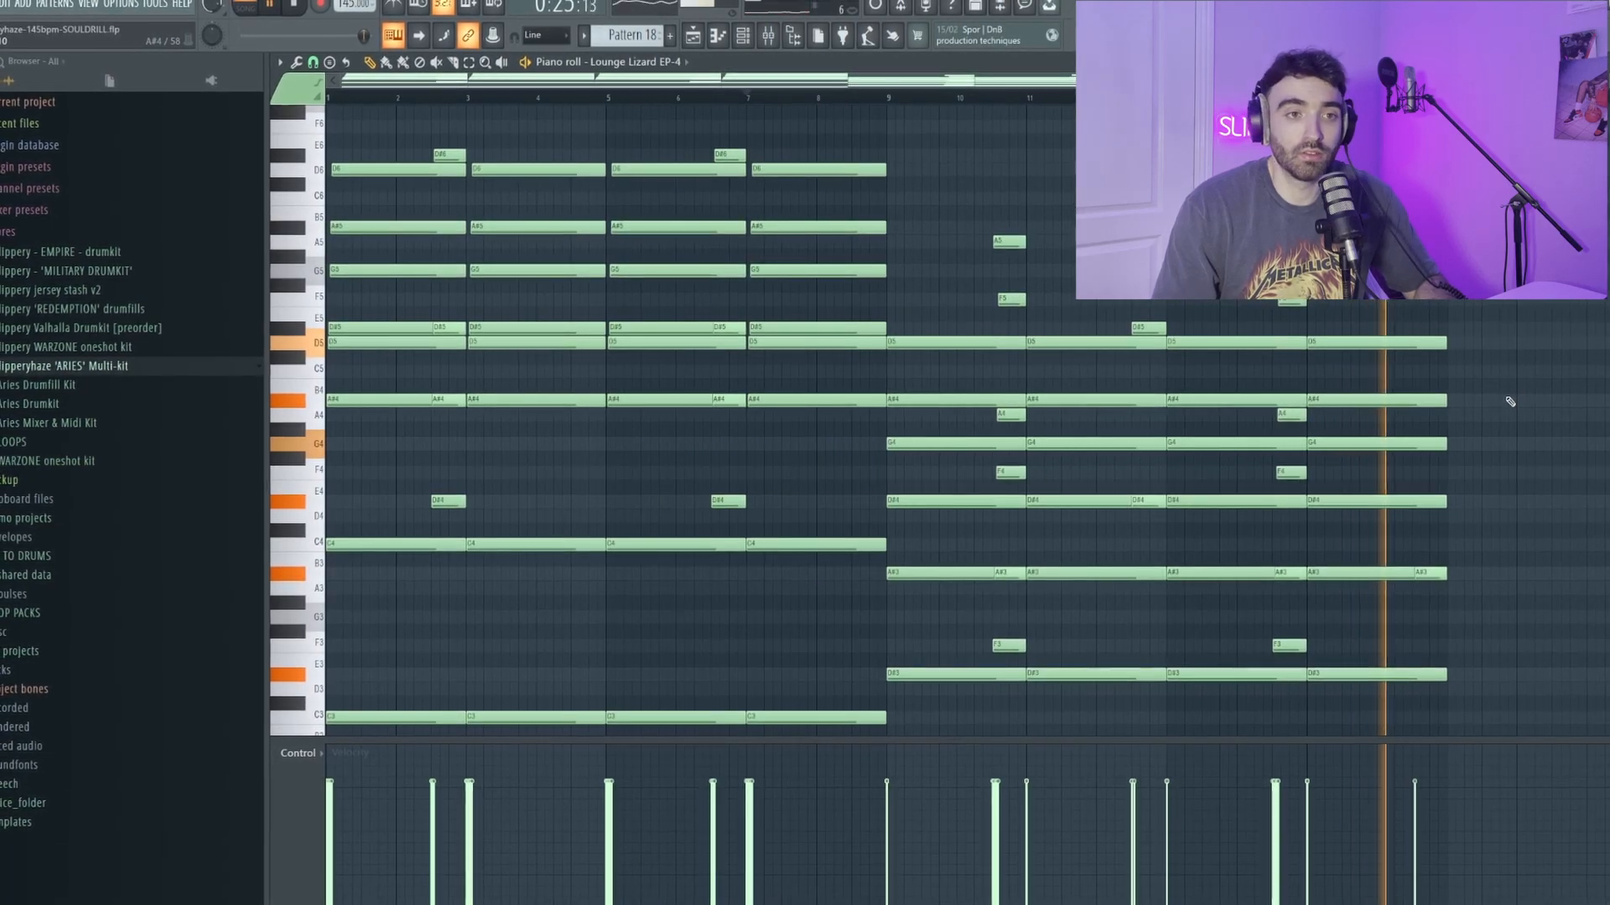
pyautogui.scroll(-2, 1505, 401)
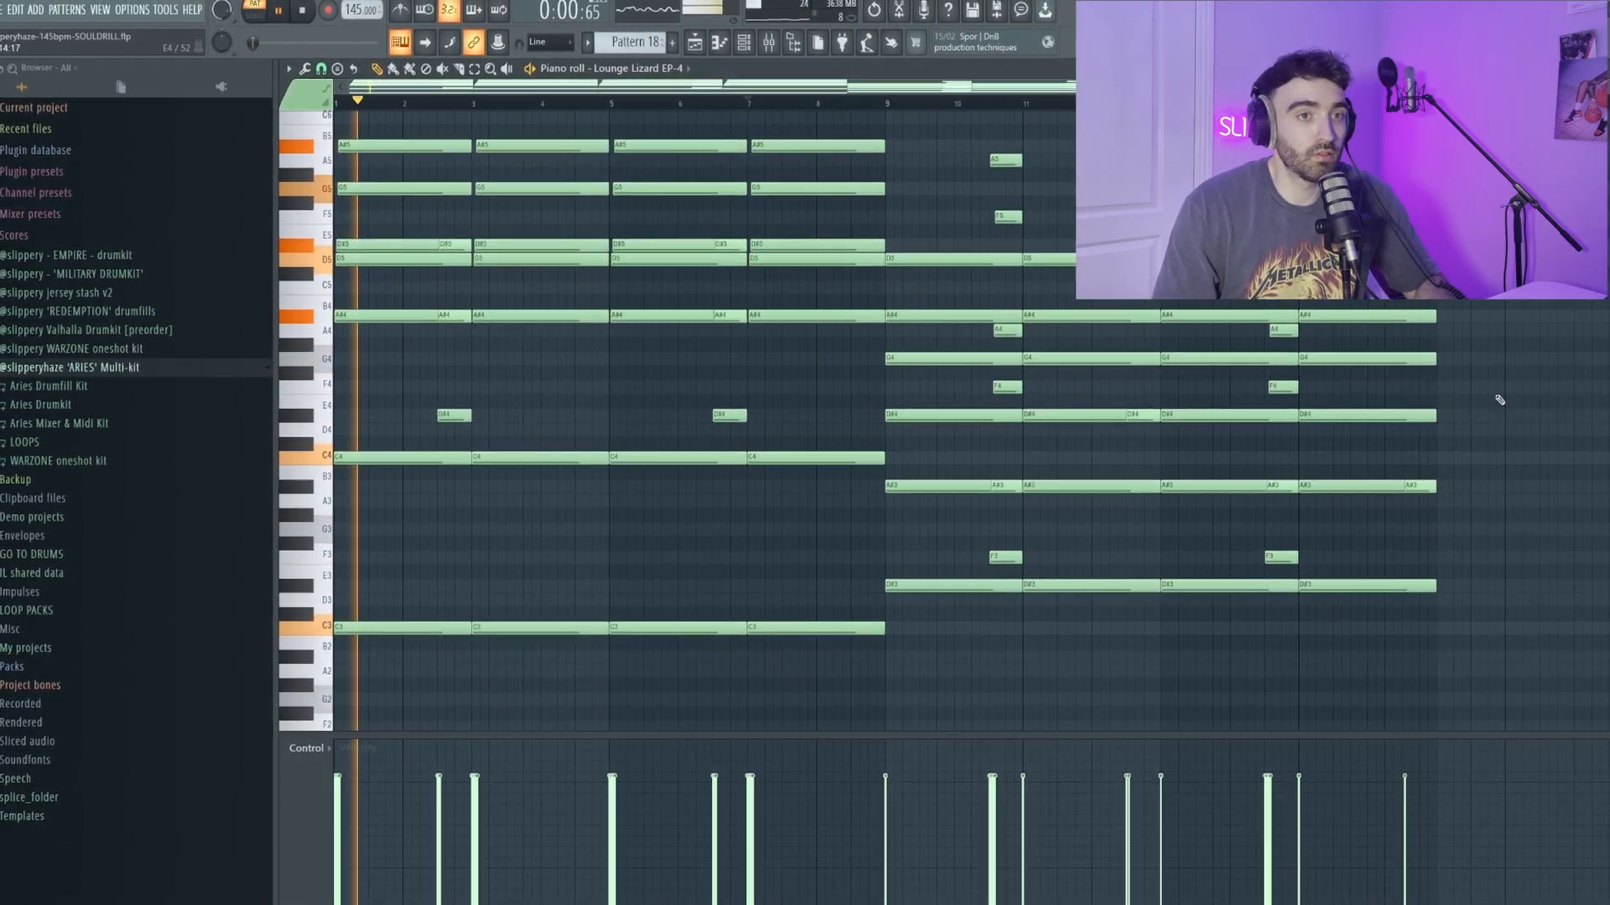
pyautogui.scroll(3, 1064, 385)
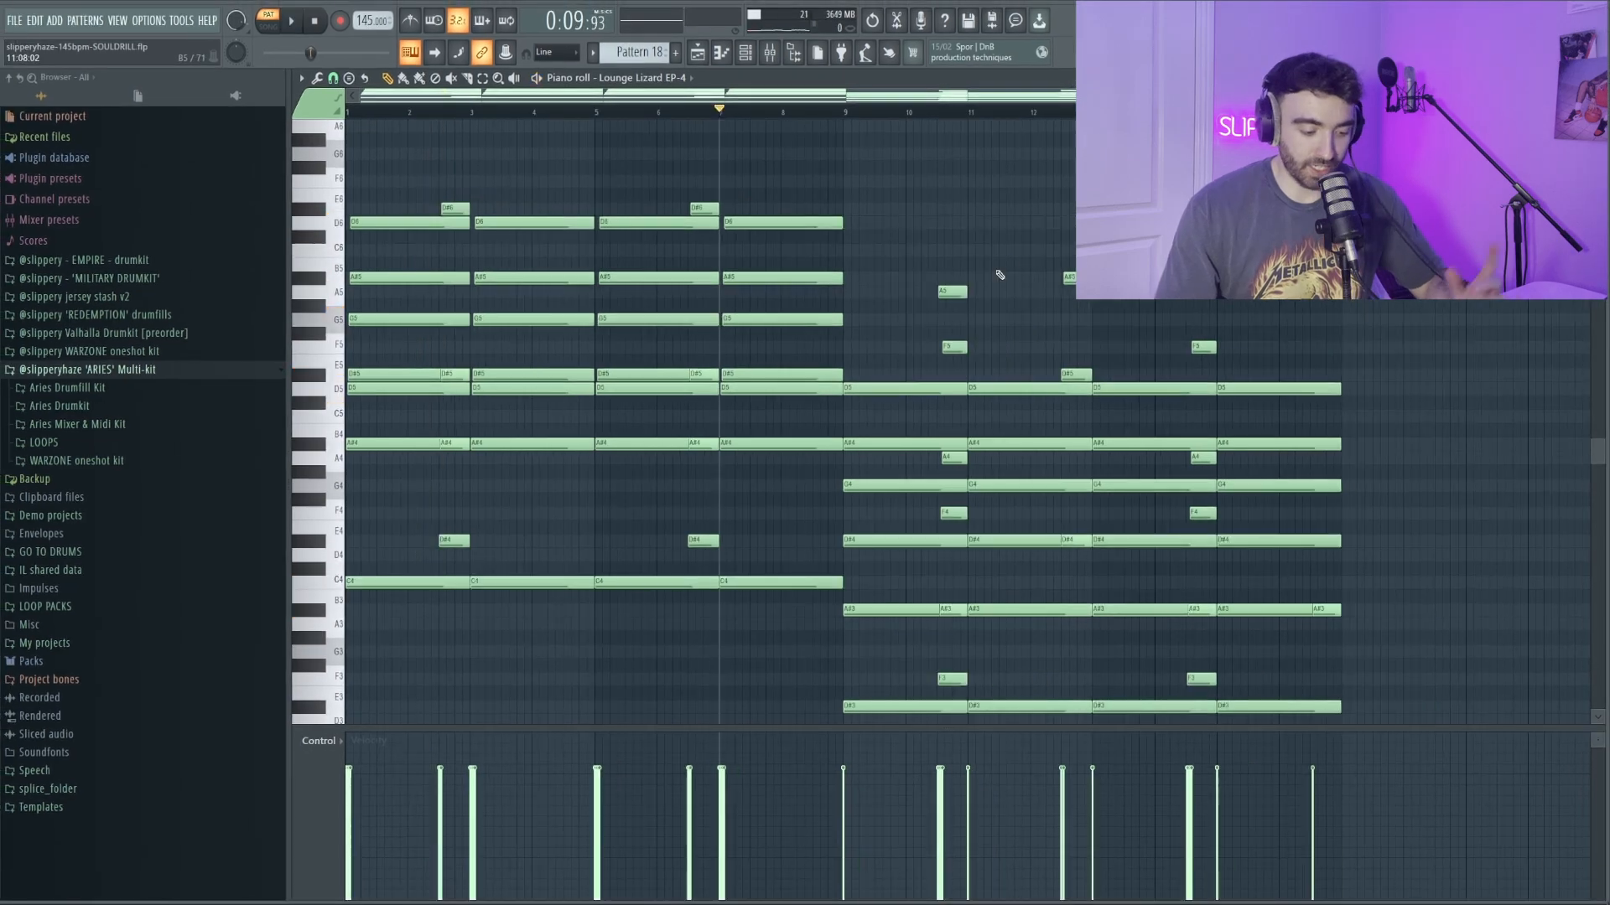
# Review the MELODY mixer effects, including Fresh Air, Fruity Stereo Shaper and the active Fruity parametric EQ 2
pyautogui.click(783, 53)
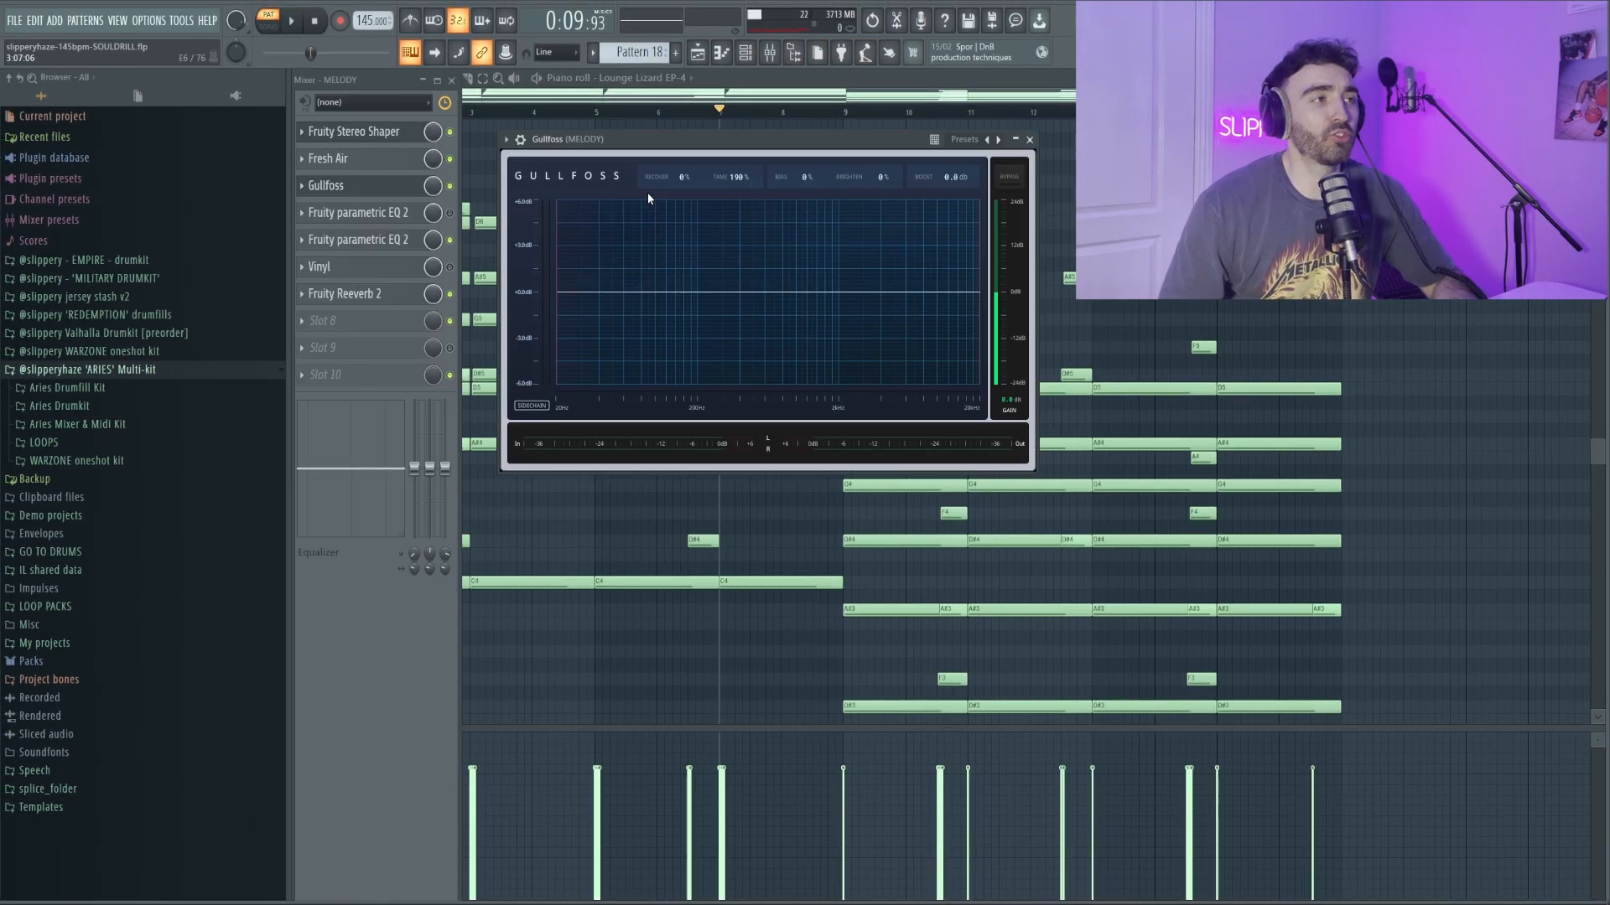
pyautogui.click(327, 158)
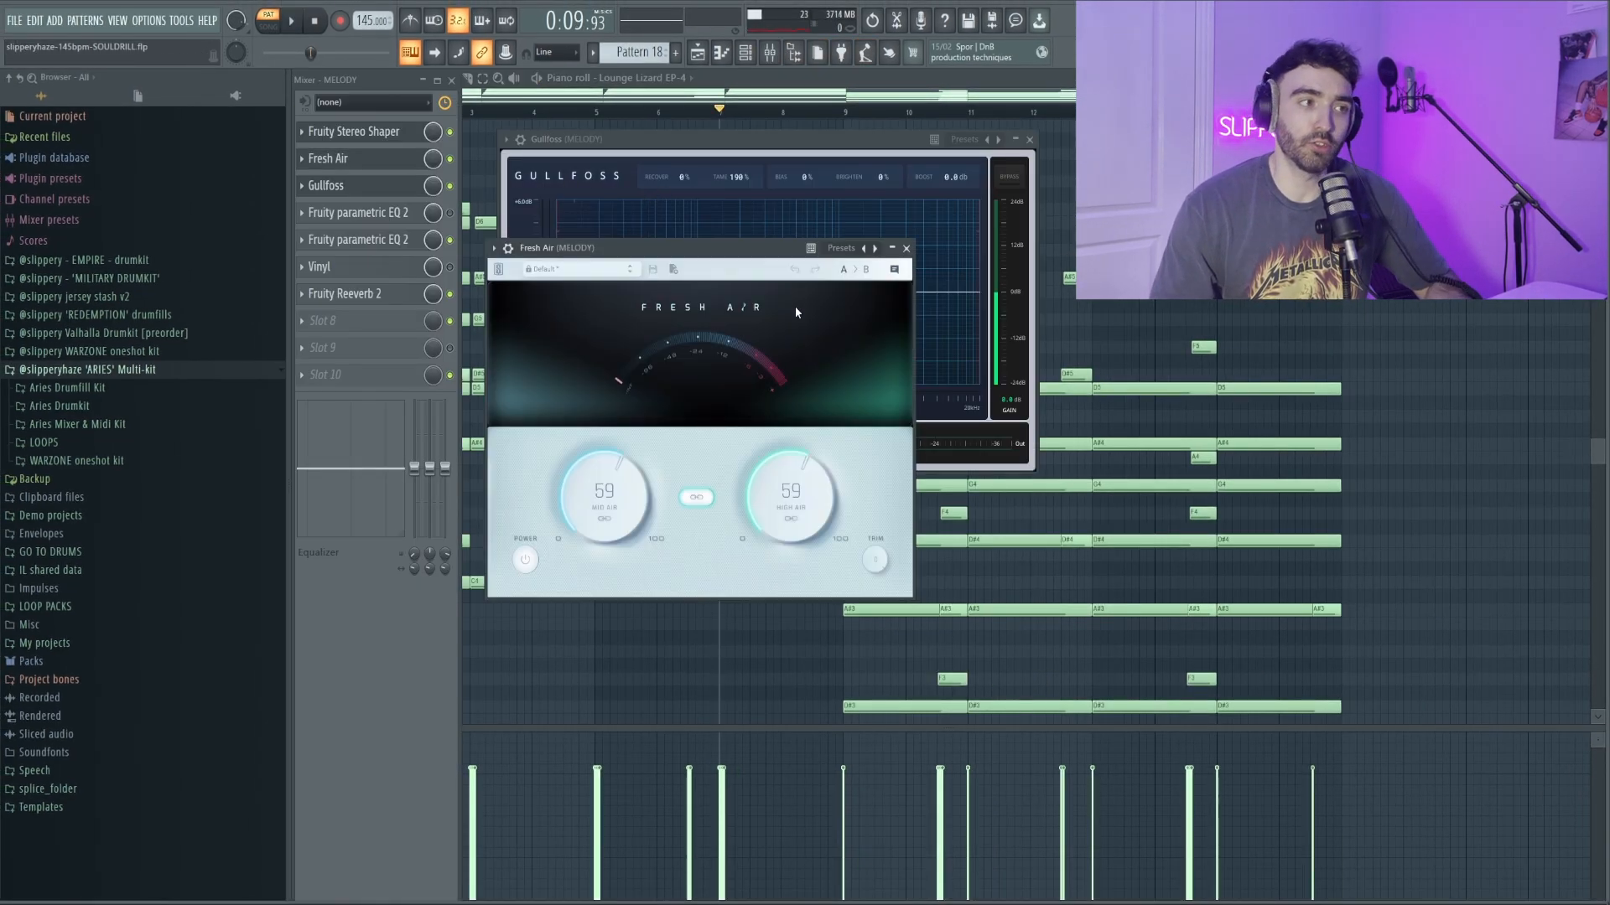
pyautogui.click(907, 250)
pyautogui.click(391, 132)
pyautogui.click(390, 132)
pyautogui.click(393, 240)
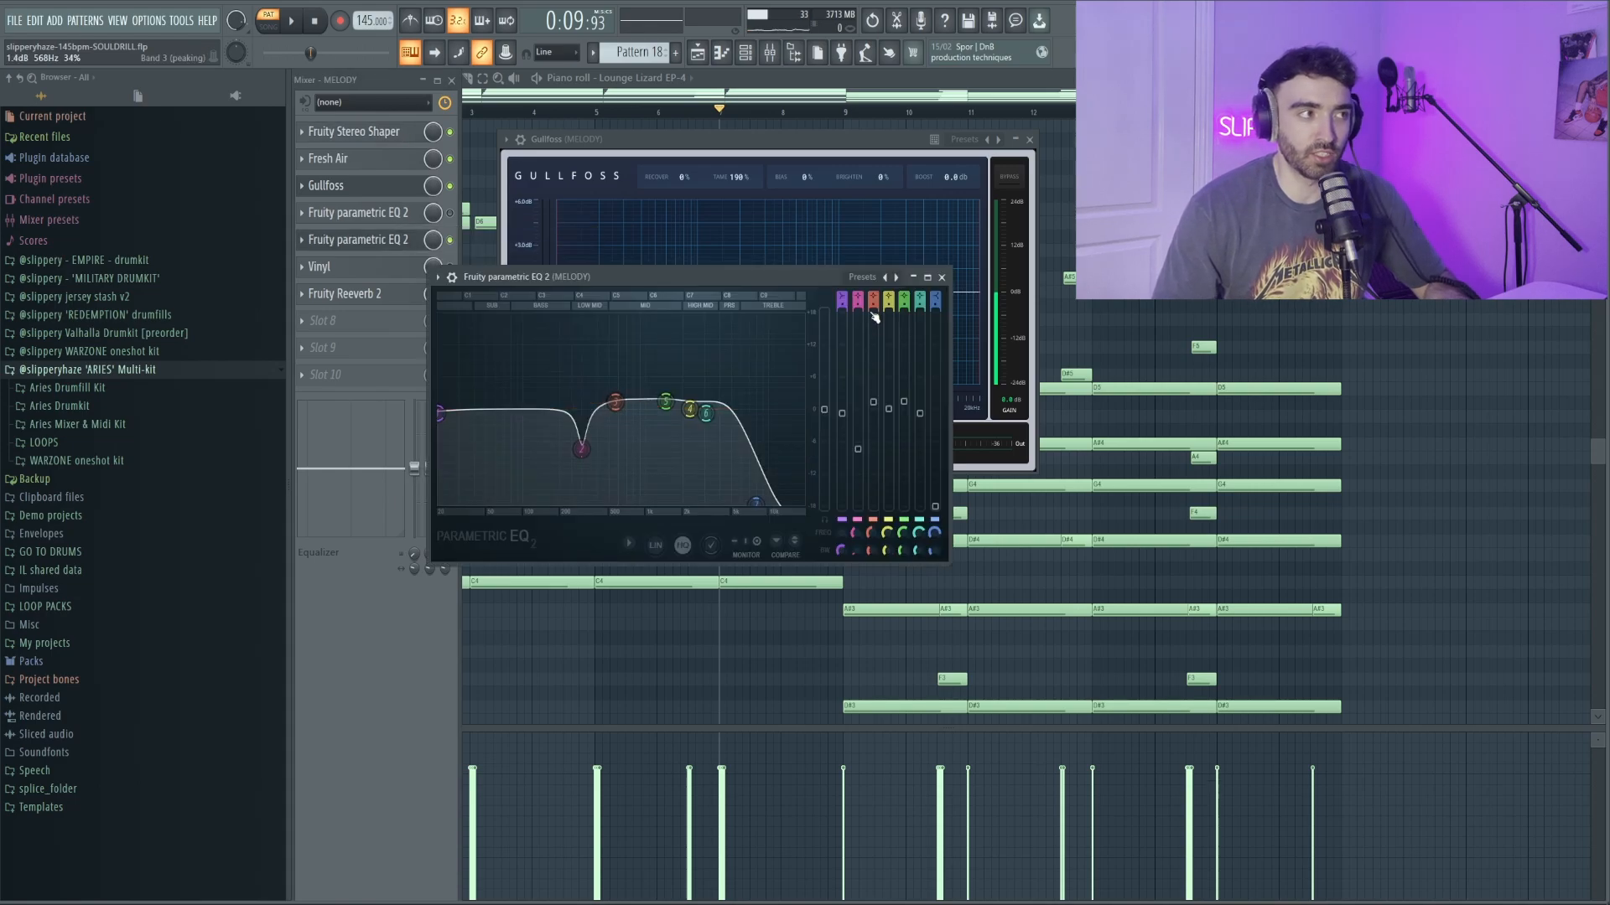
pyautogui.press('space')
pyautogui.click(942, 277)
pyautogui.moveTo(729, 144); pyautogui.dragTo(752, 144)
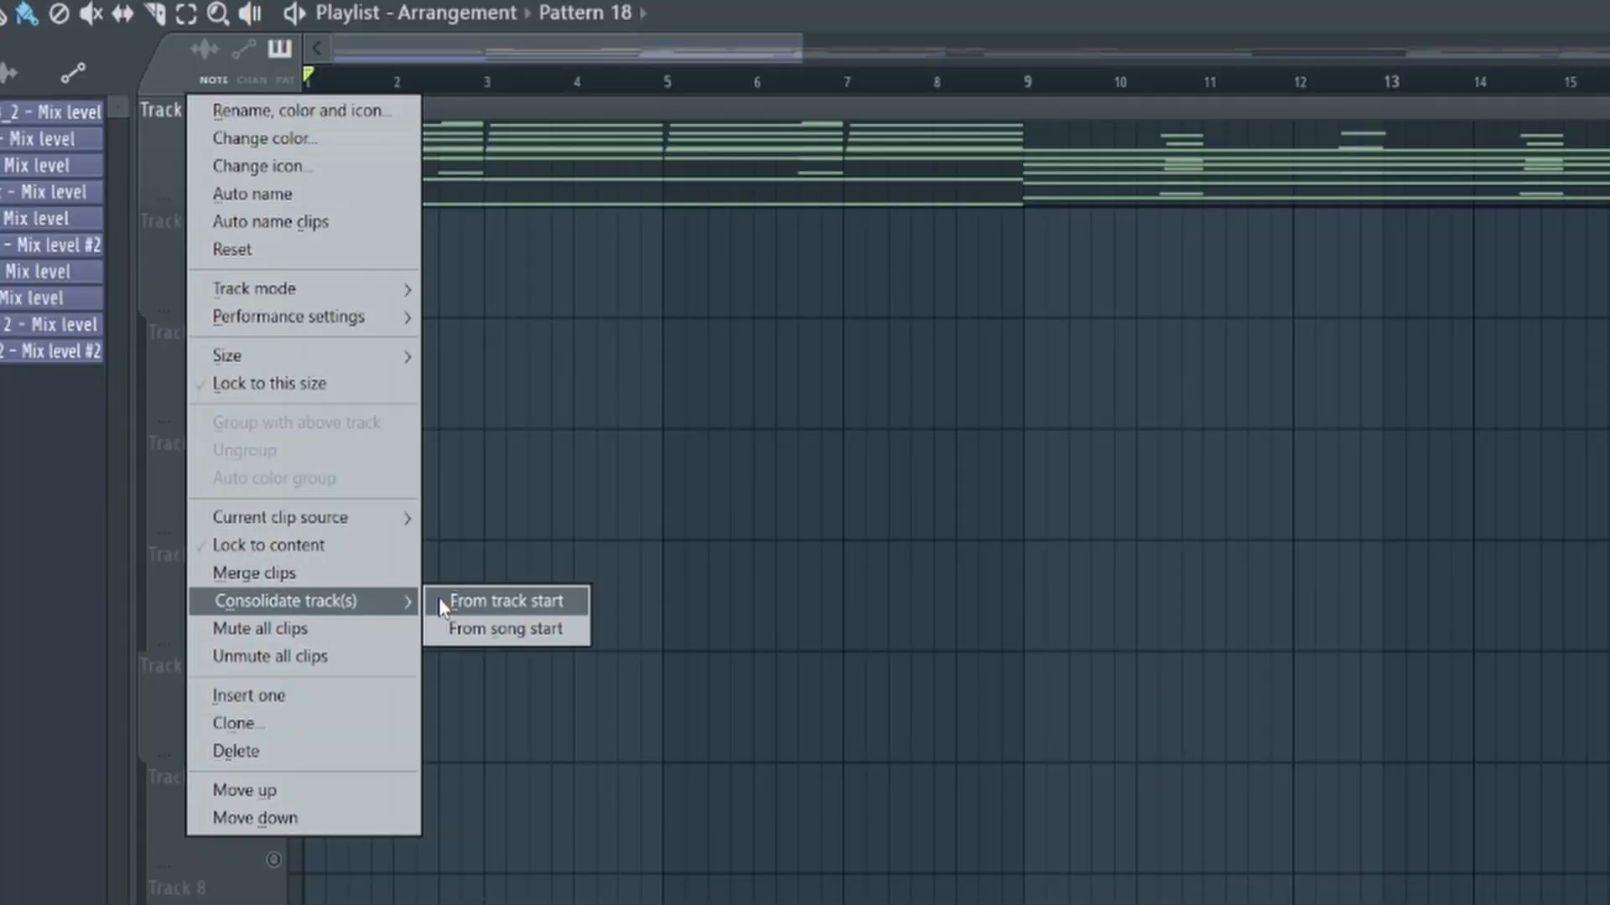
# Consolidate the chord track from track start, rendering it as a 16-bit stereo WAV with insert and master effects enabled
pyautogui.click(442, 604)
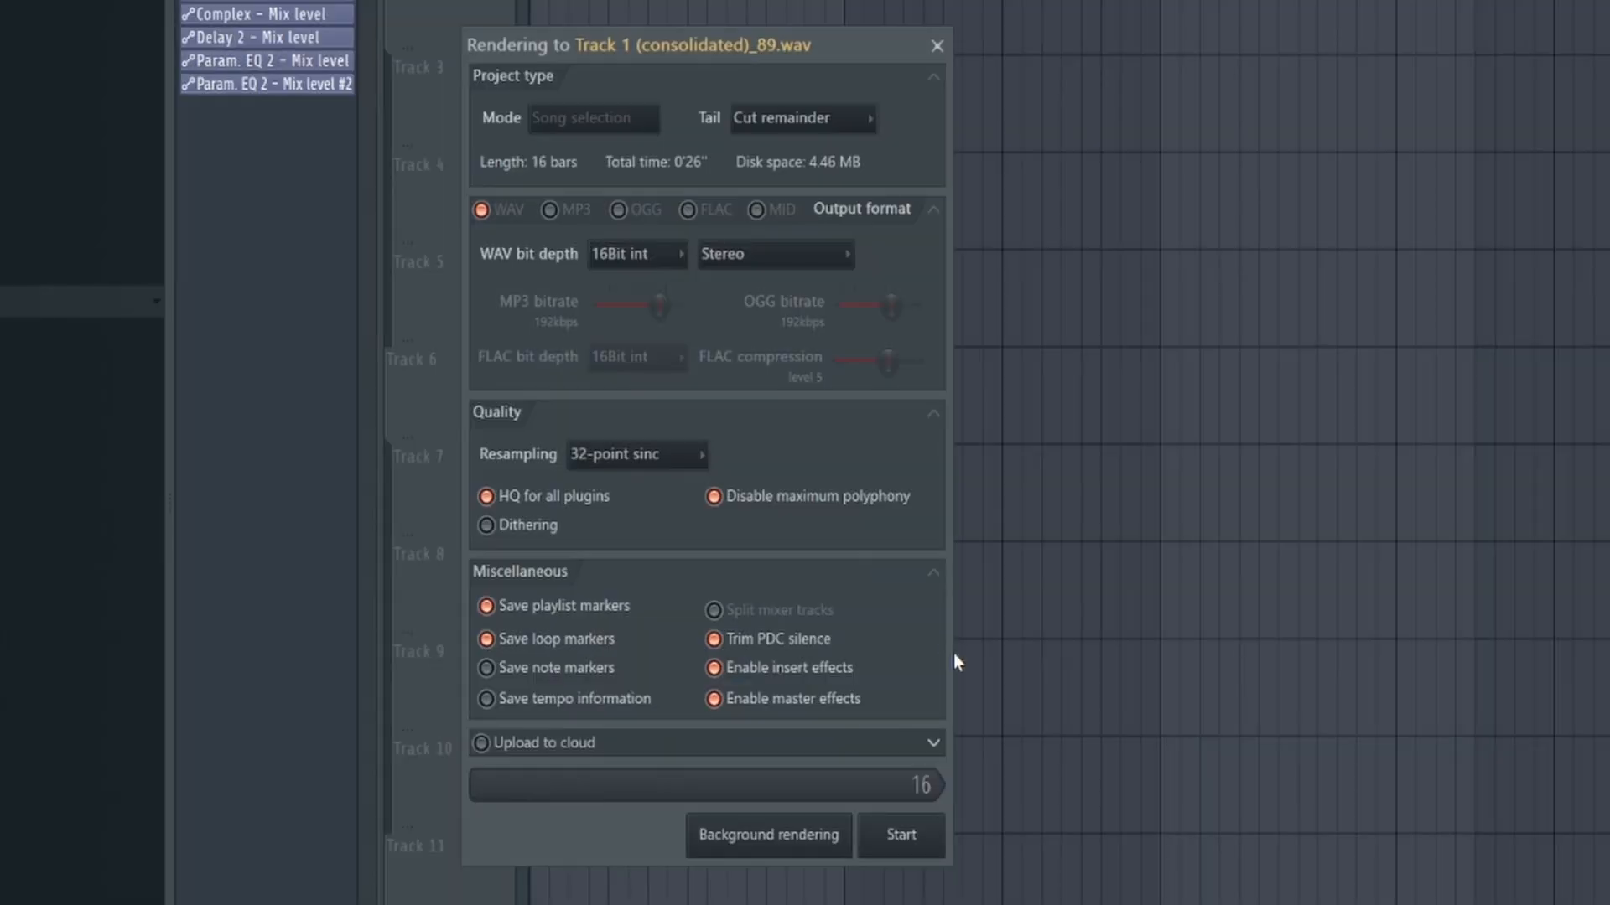
pyautogui.click(901, 835)
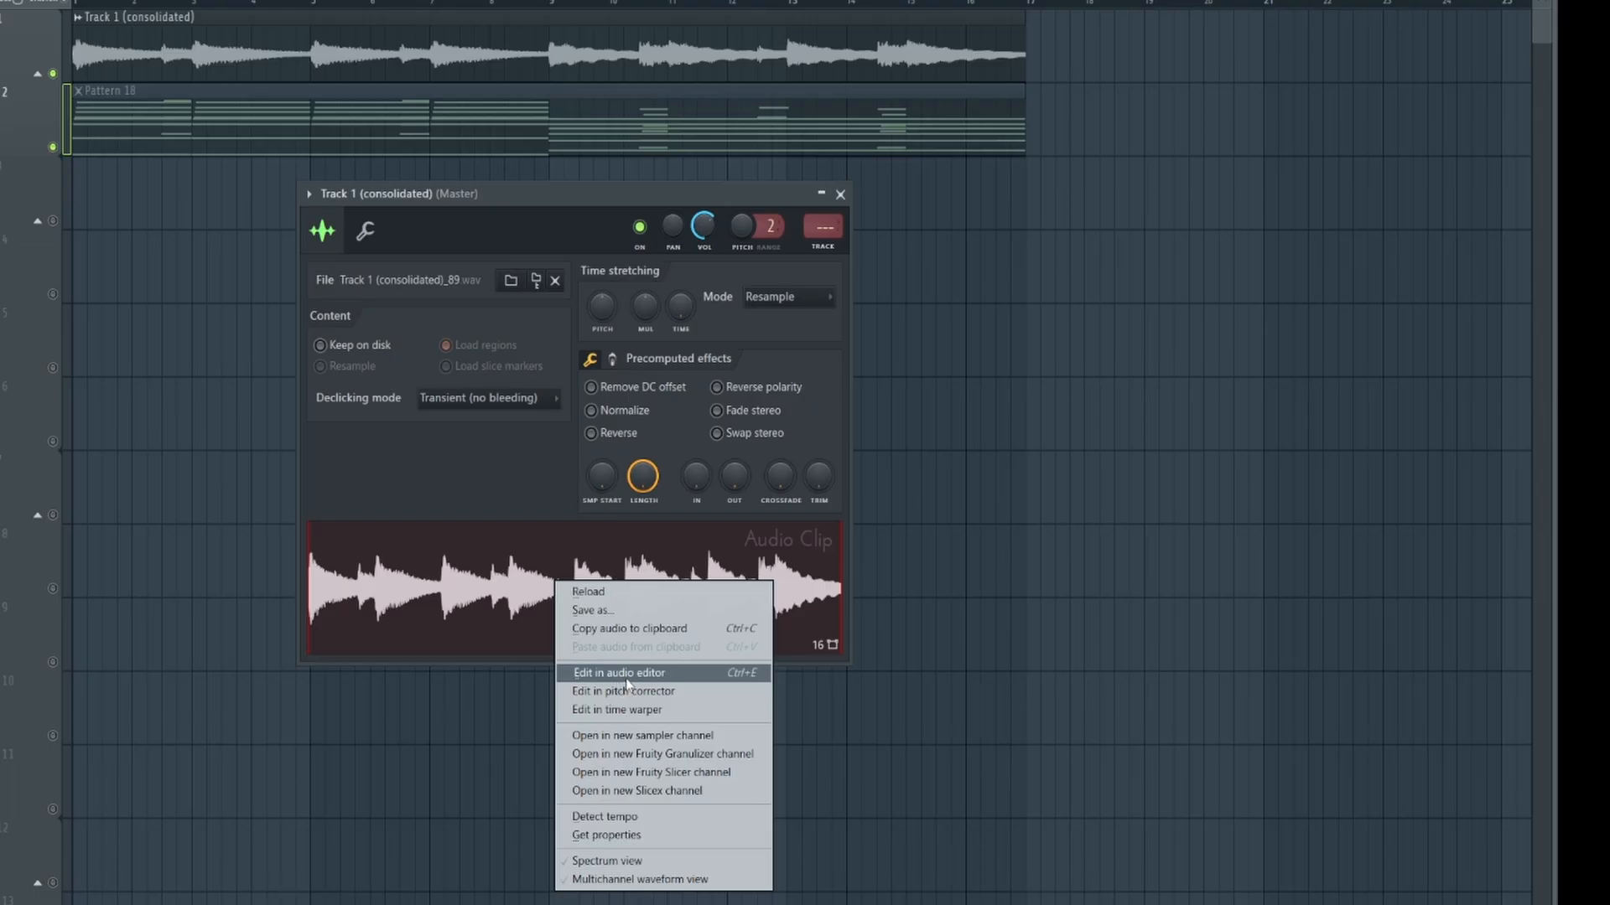
# Open the consolidated clip in the Edison audio editor and resample it to 8000 Hz
pyautogui.click(629, 675)
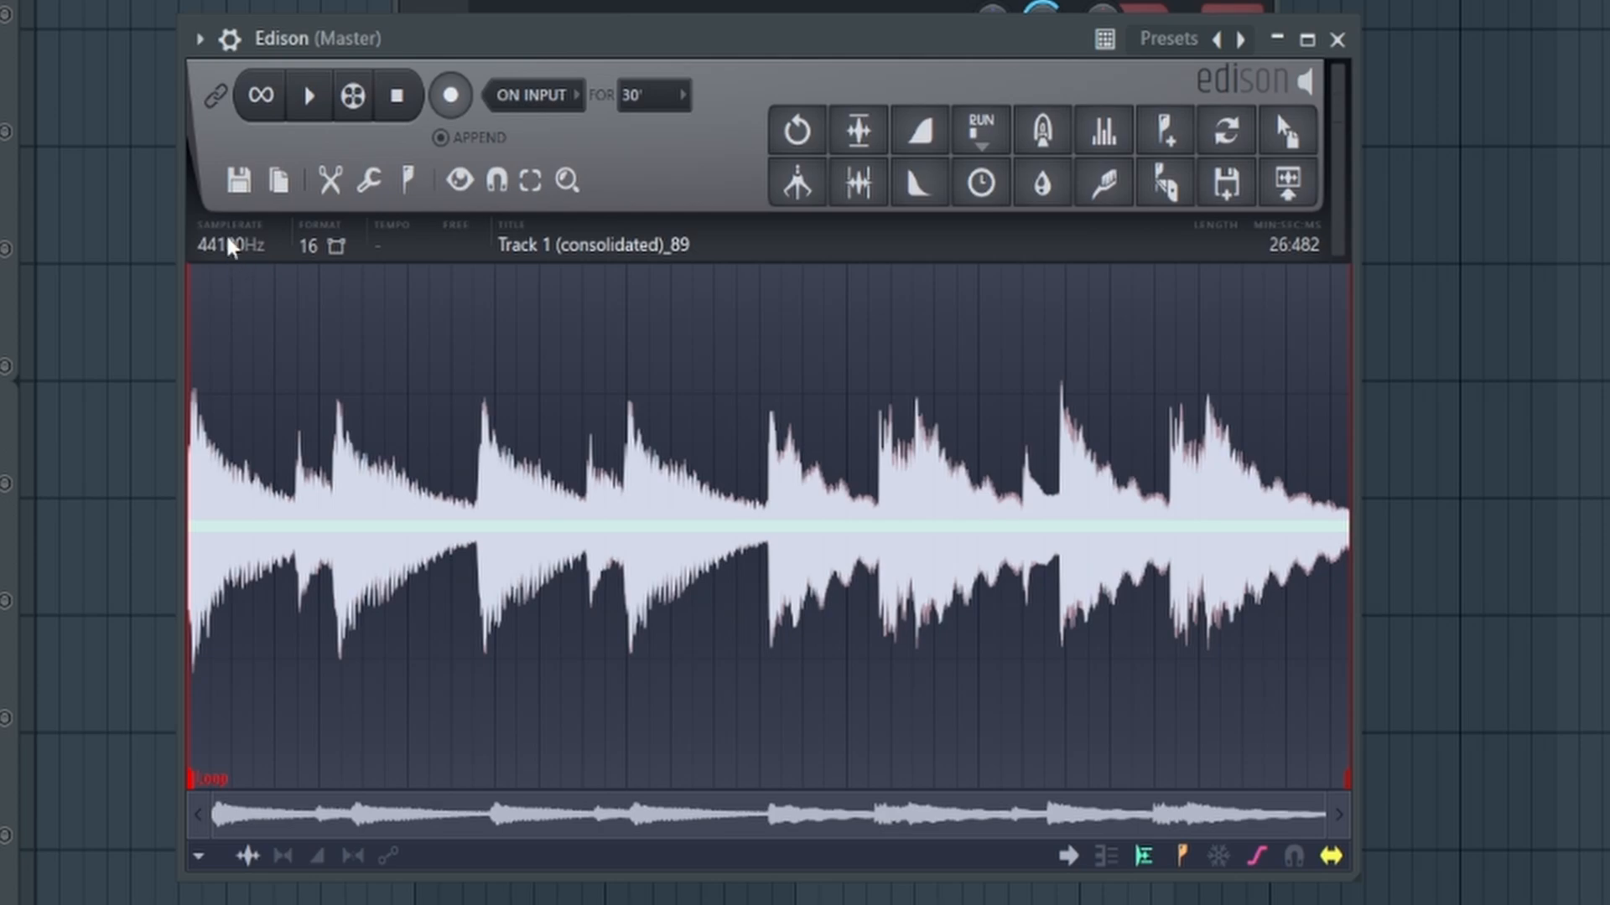
pyautogui.click(227, 240)
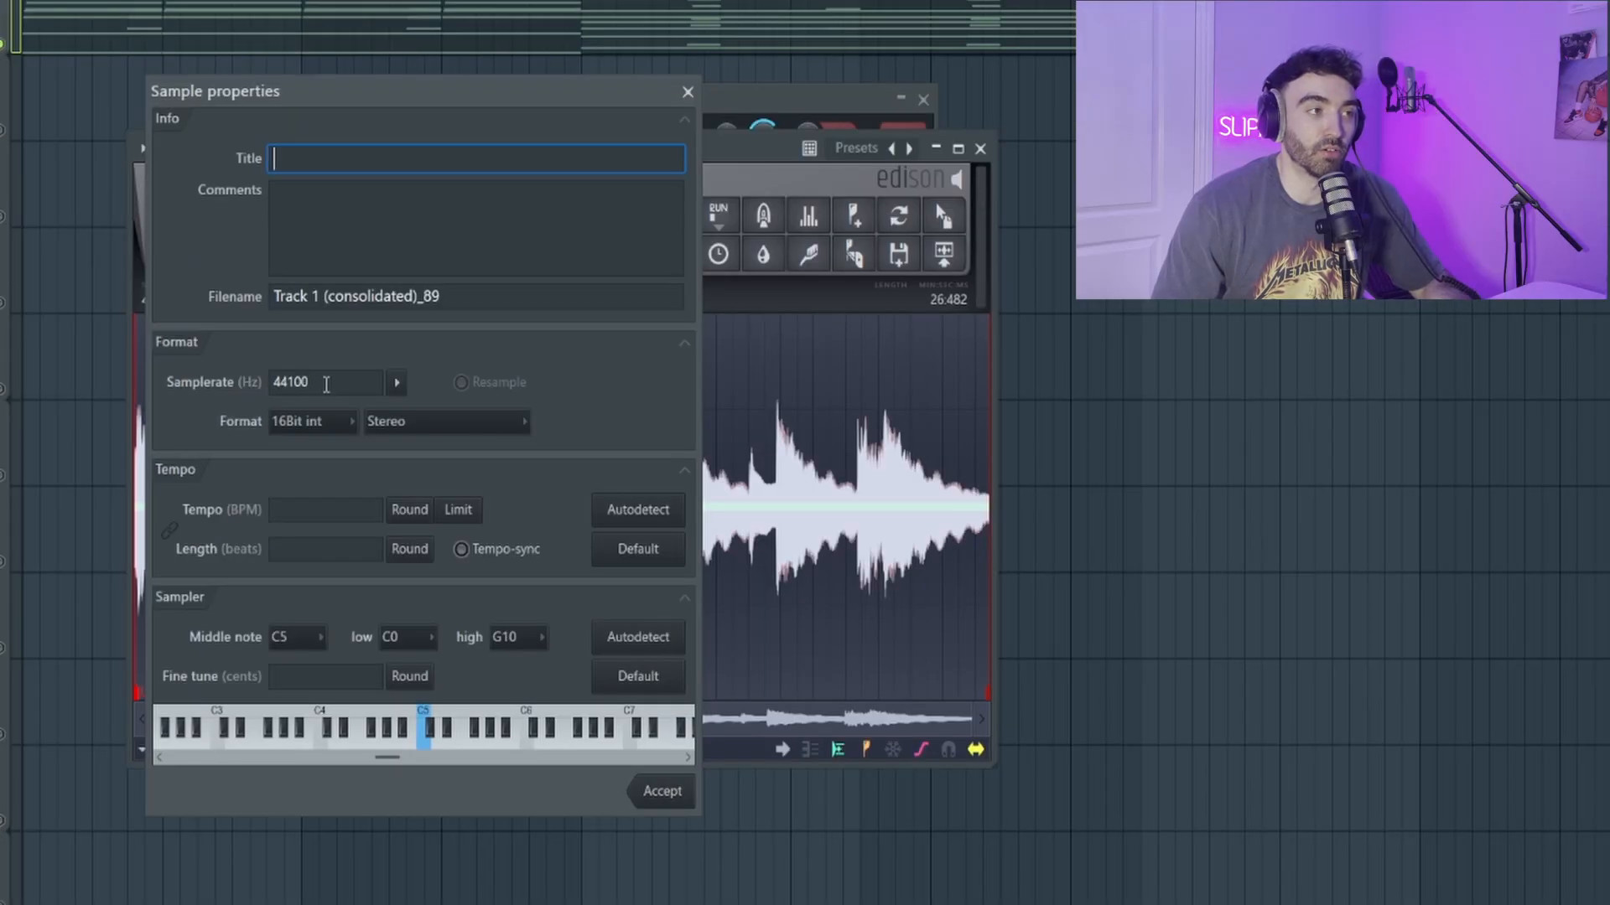
pyautogui.click(396, 382)
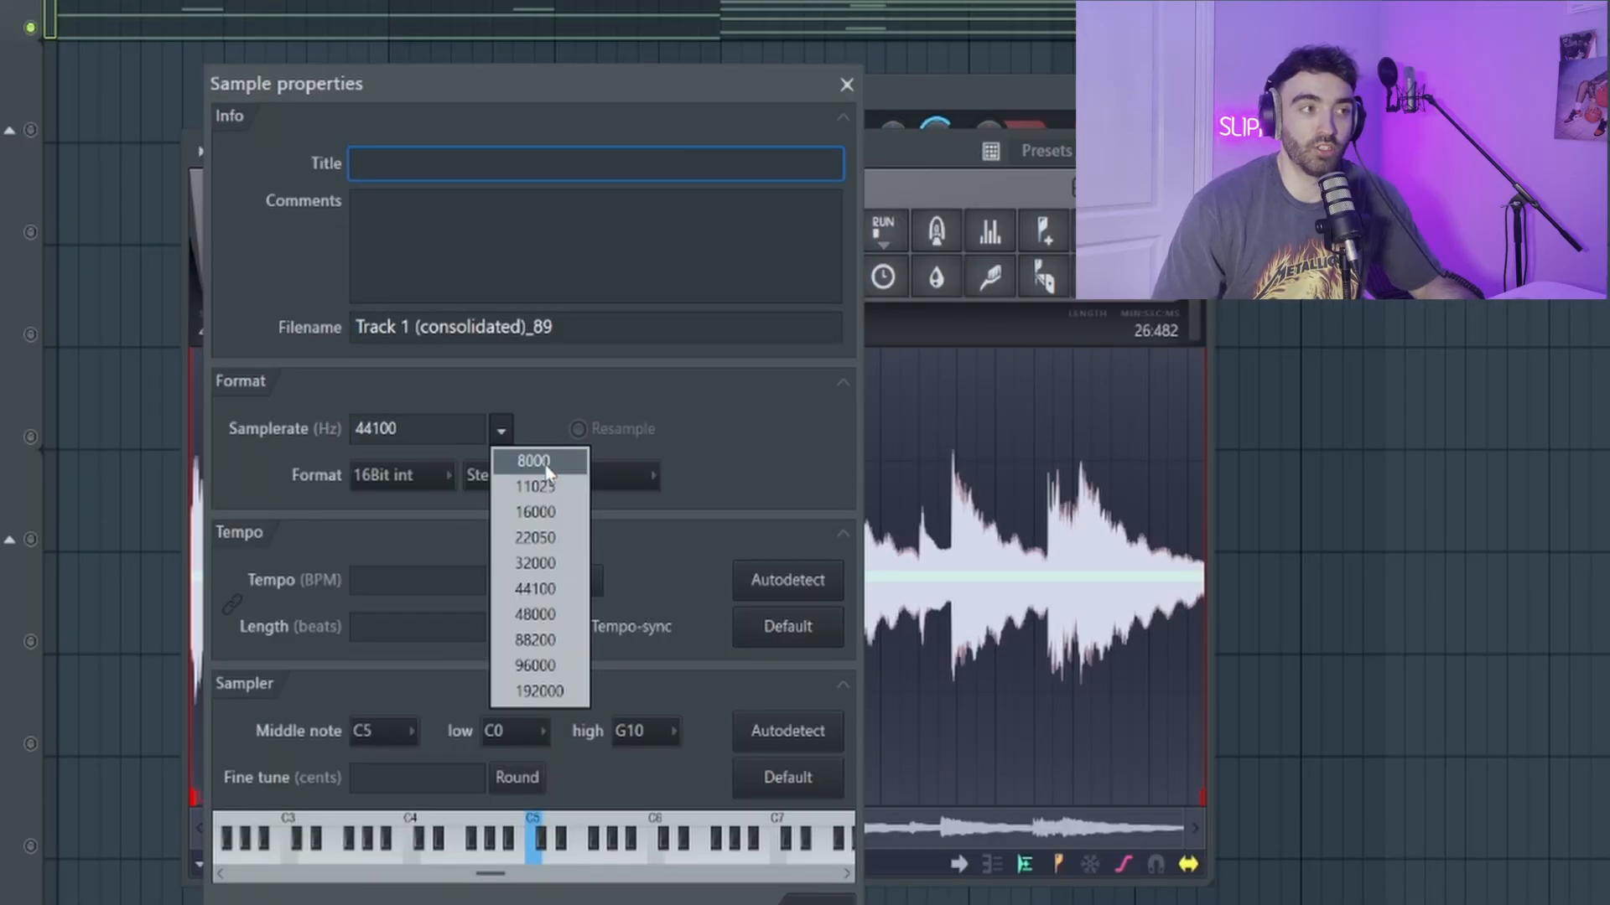
pyautogui.click(424, 409)
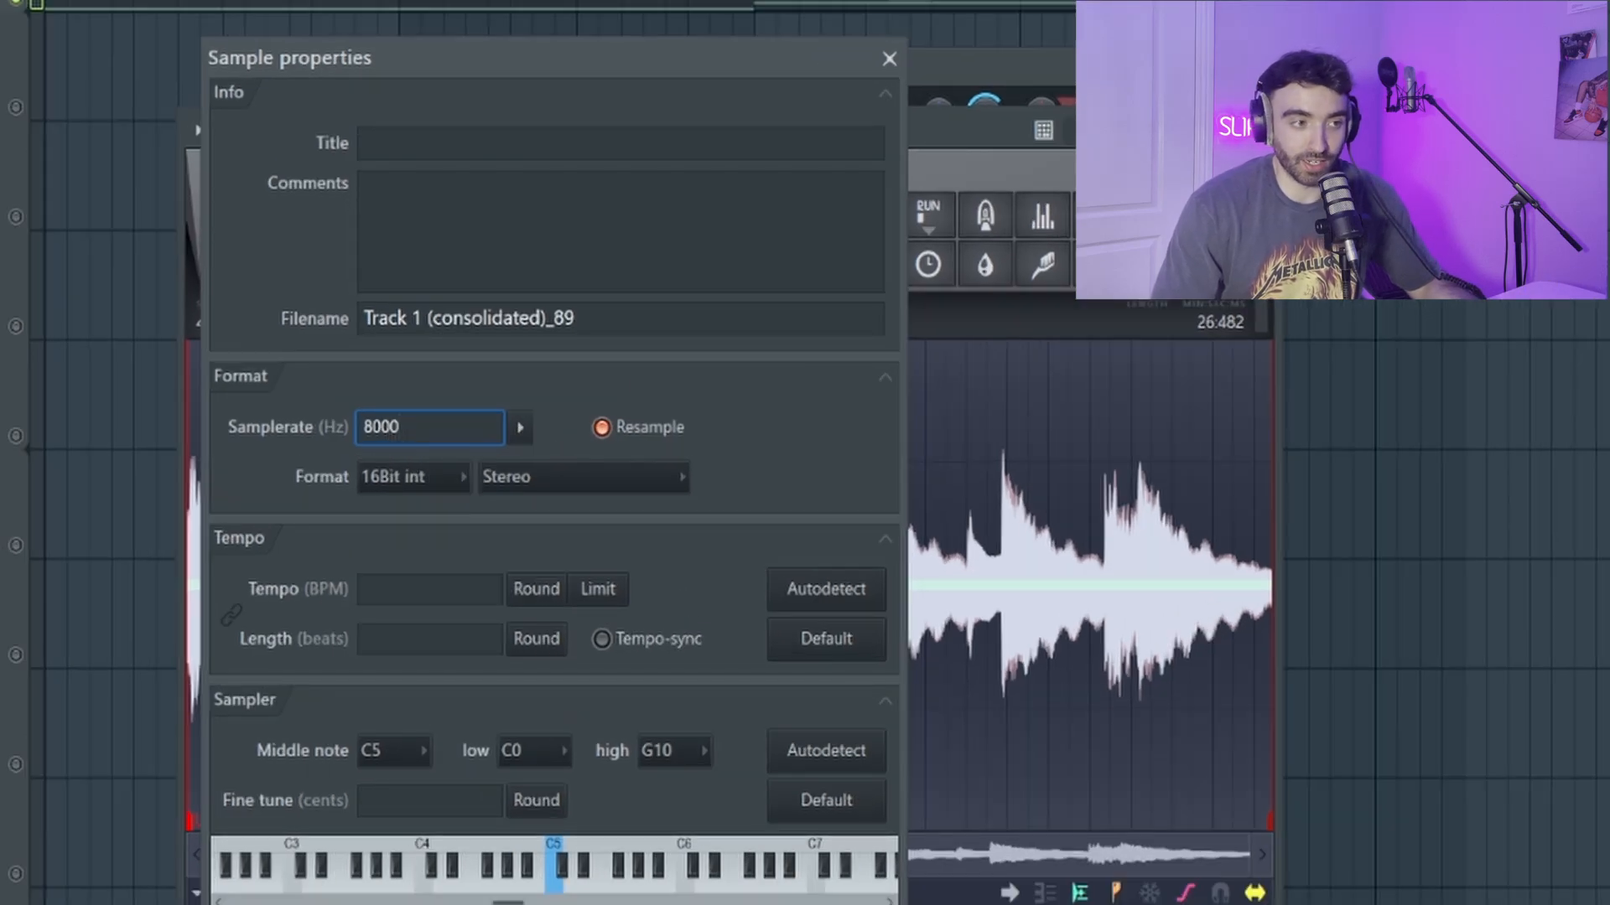
pyautogui.click(803, 891)
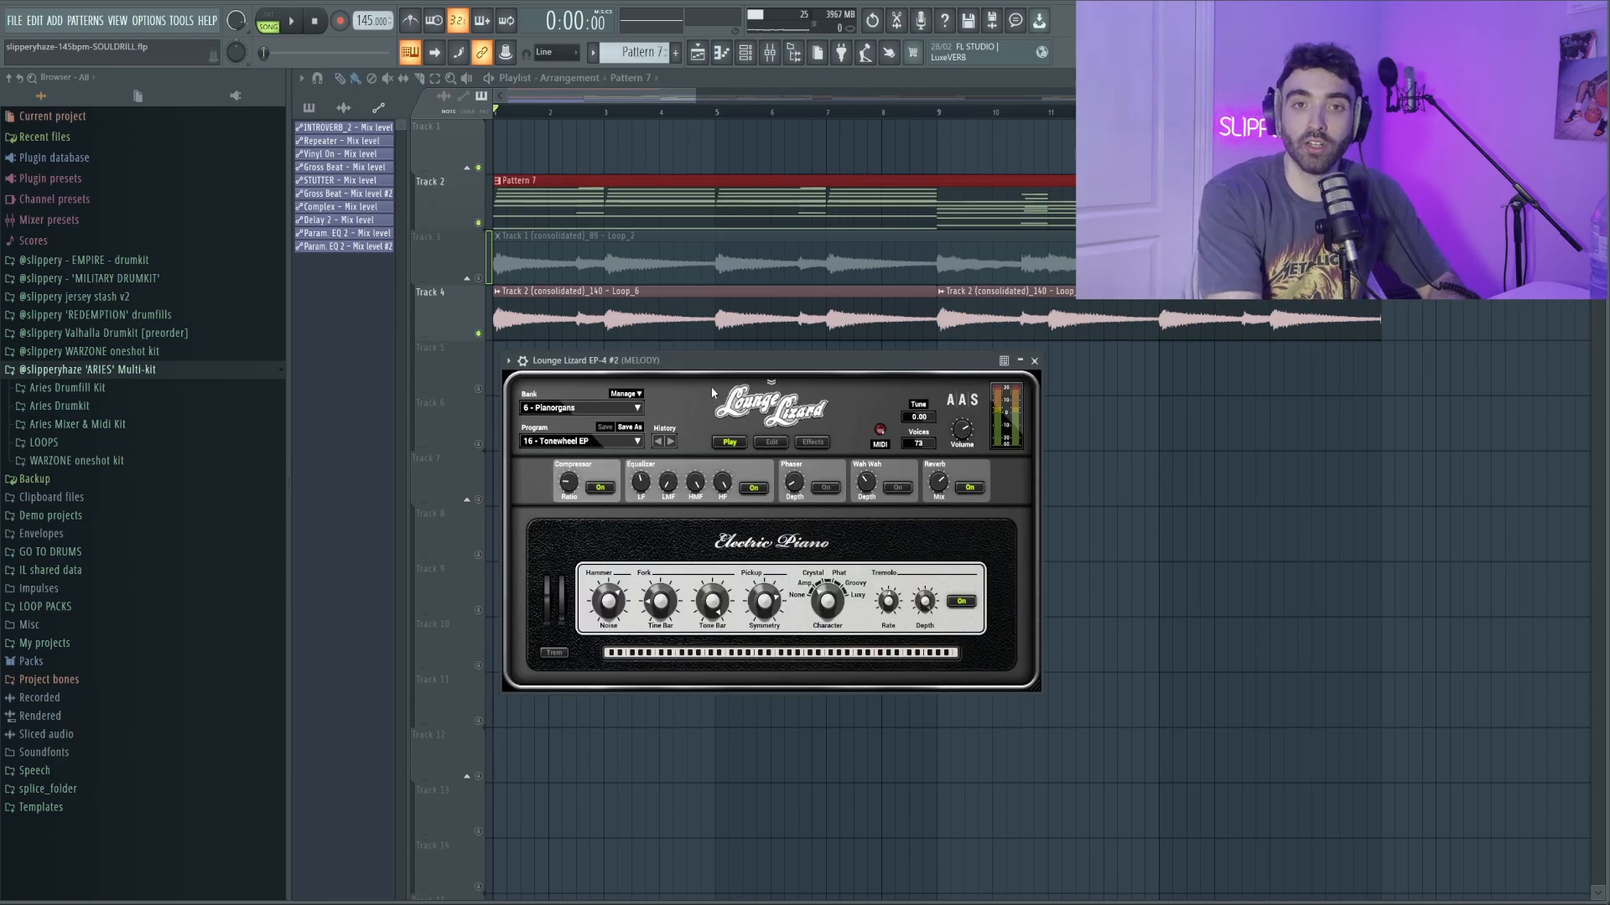
# Play the second Lounge Lizard's counter-melody in pattern mode, examining its D5, D#6 and A5 notes against the chords
pyautogui.press('space')
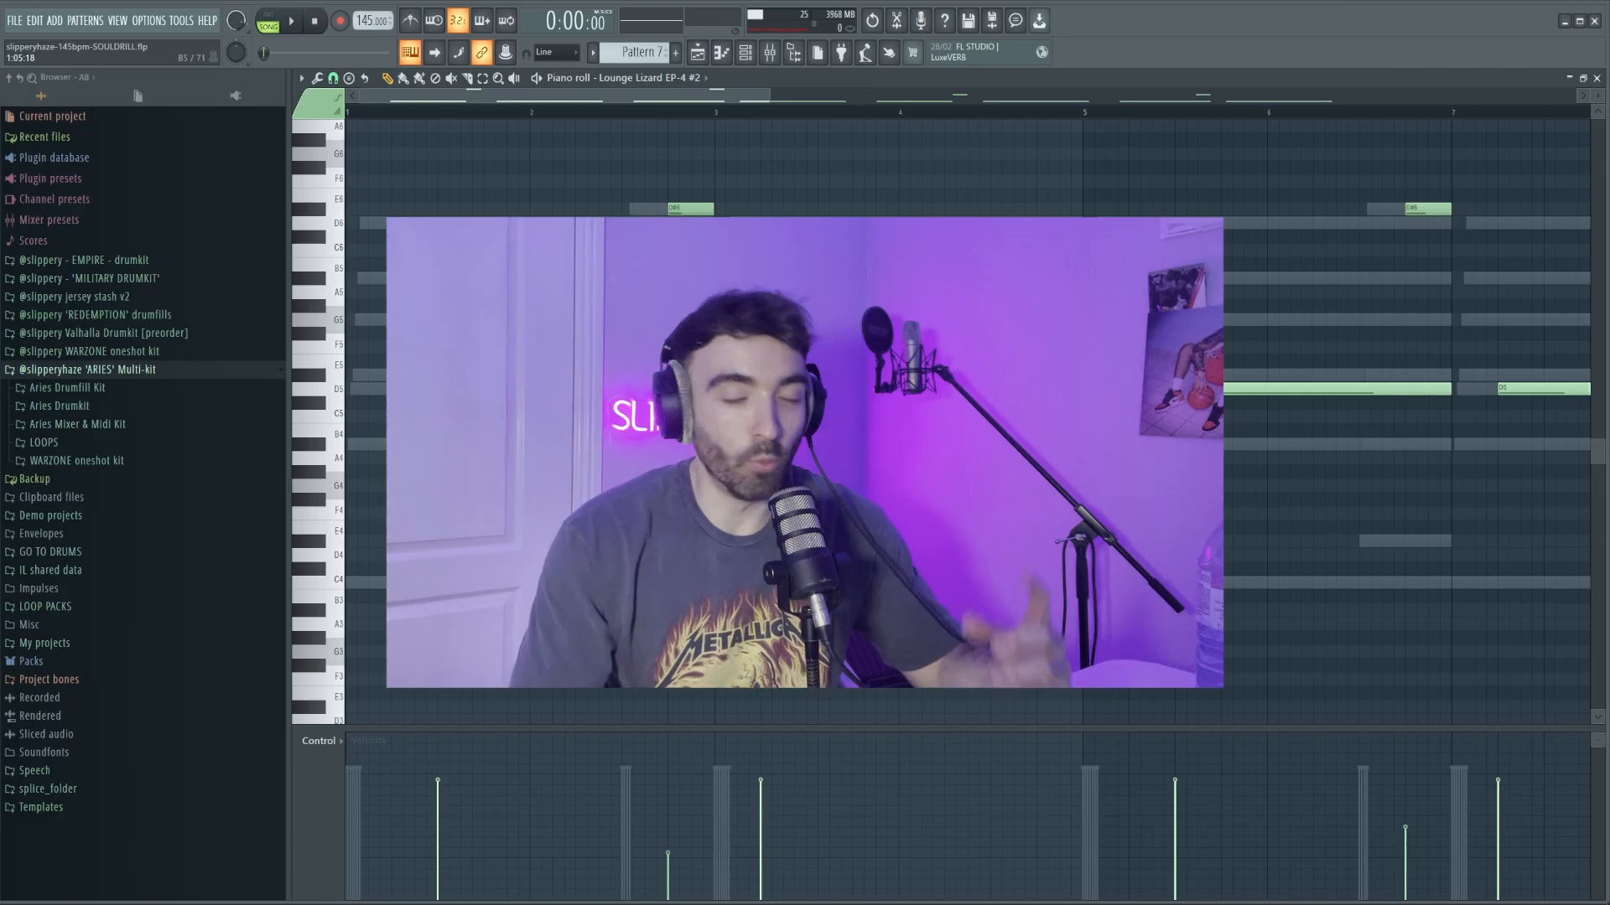
pyautogui.click(268, 20)
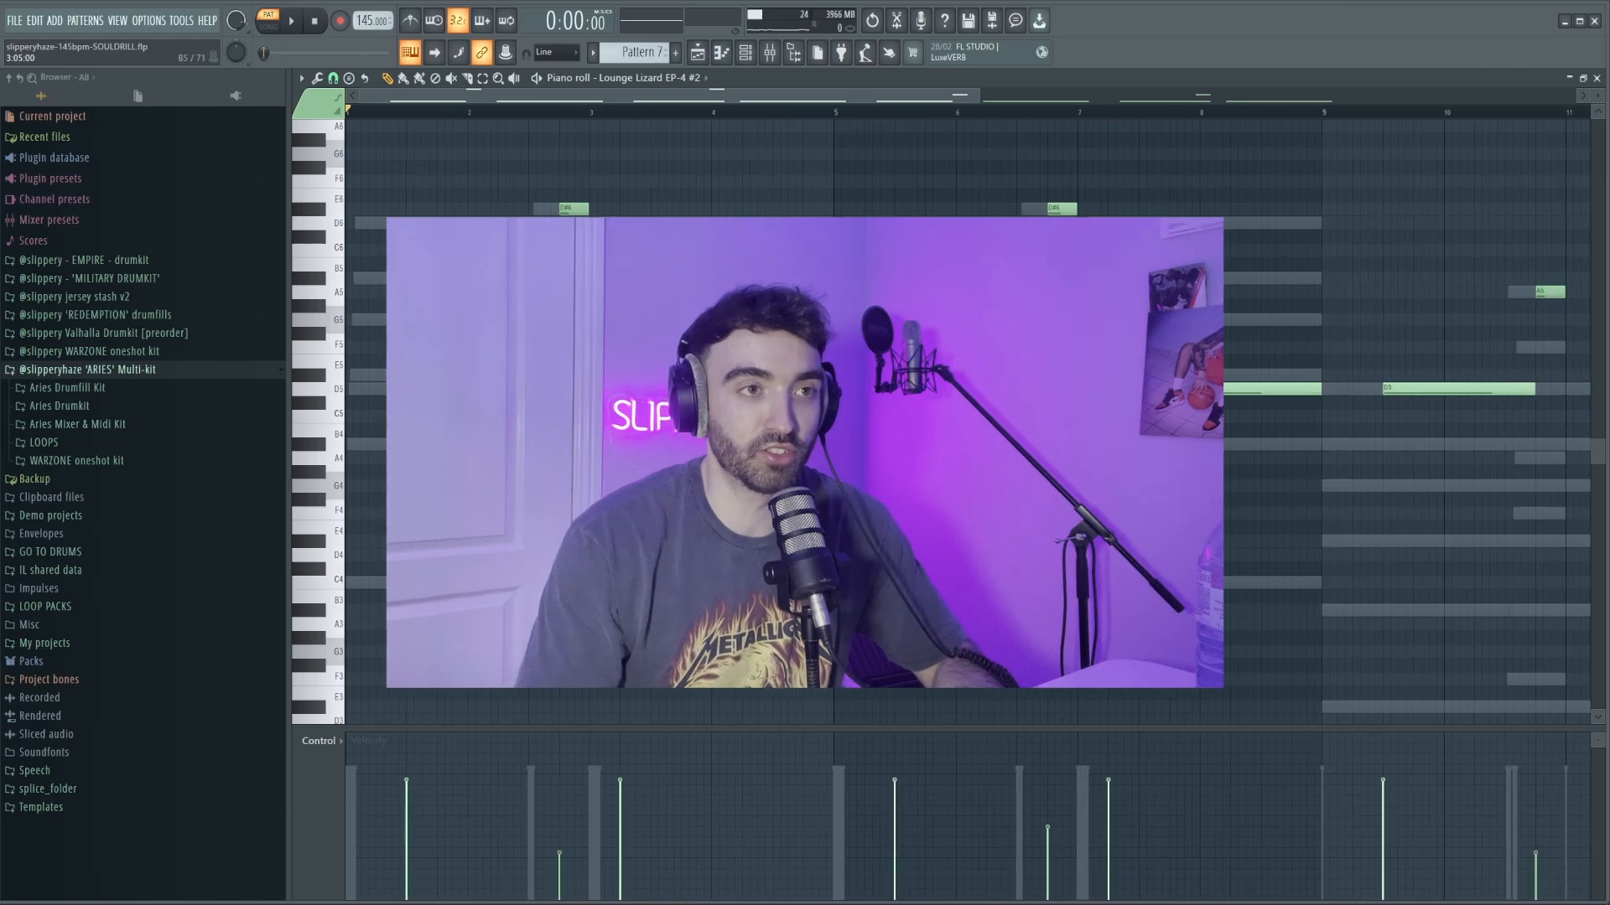
pyautogui.press('space')
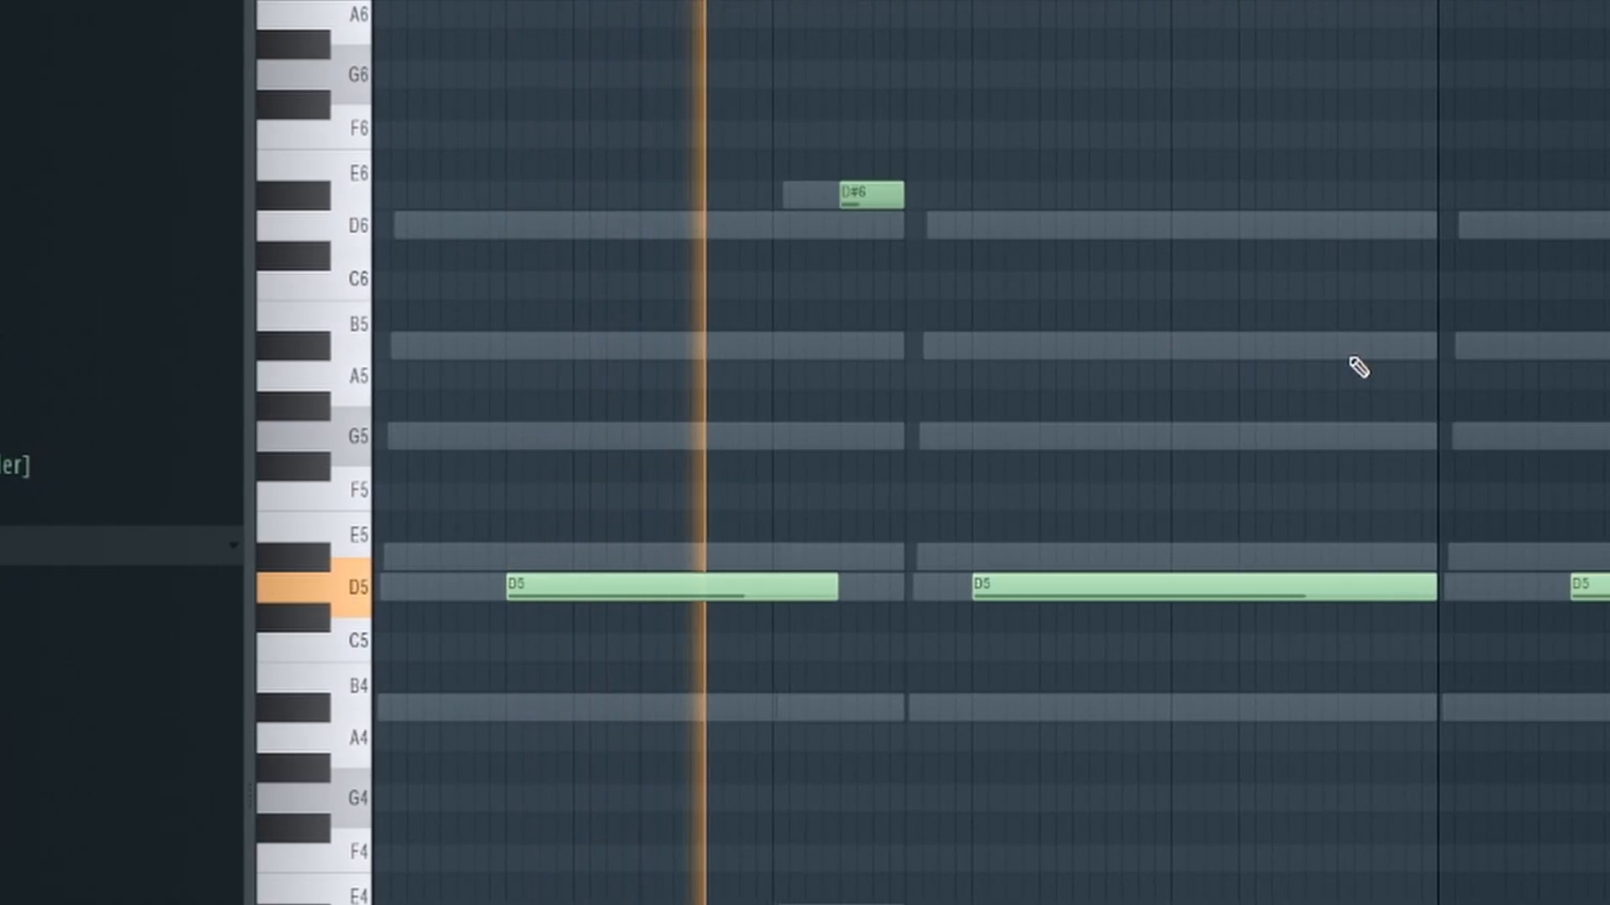
pyautogui.scroll(-4, 1294, 367)
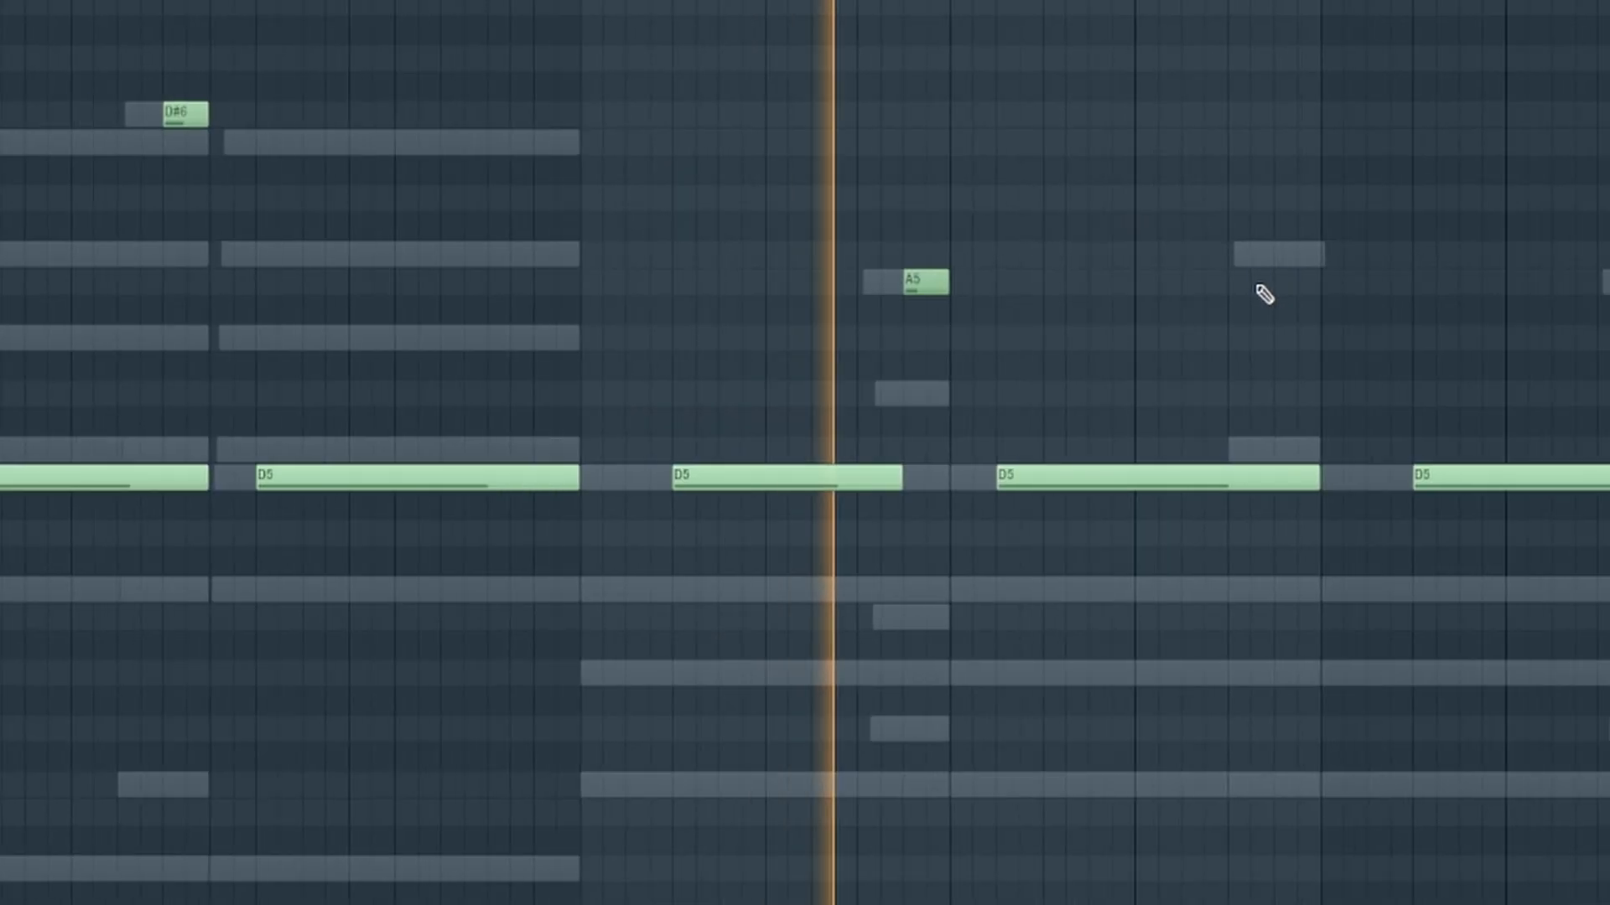
pyautogui.scroll(-3, 1449, 388)
pyautogui.scroll(2, 1437, 394)
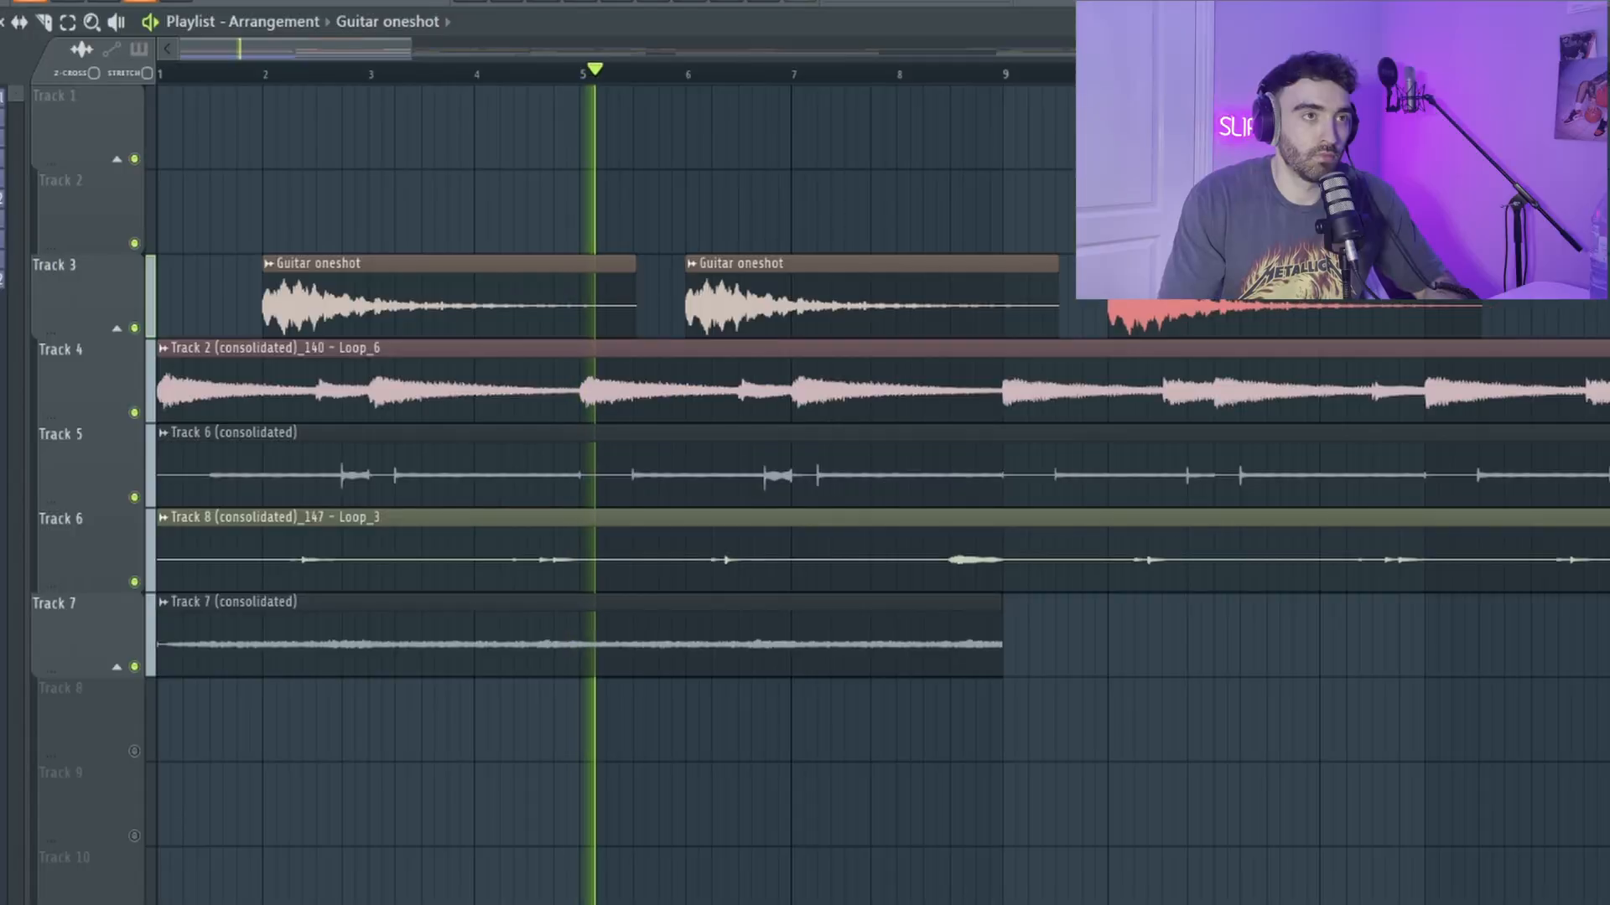
# Listen to the Guitar oneshot clips within the arrangement, clear the clip selection, and review the added layers
pyautogui.scroll(-2, 880, 495)
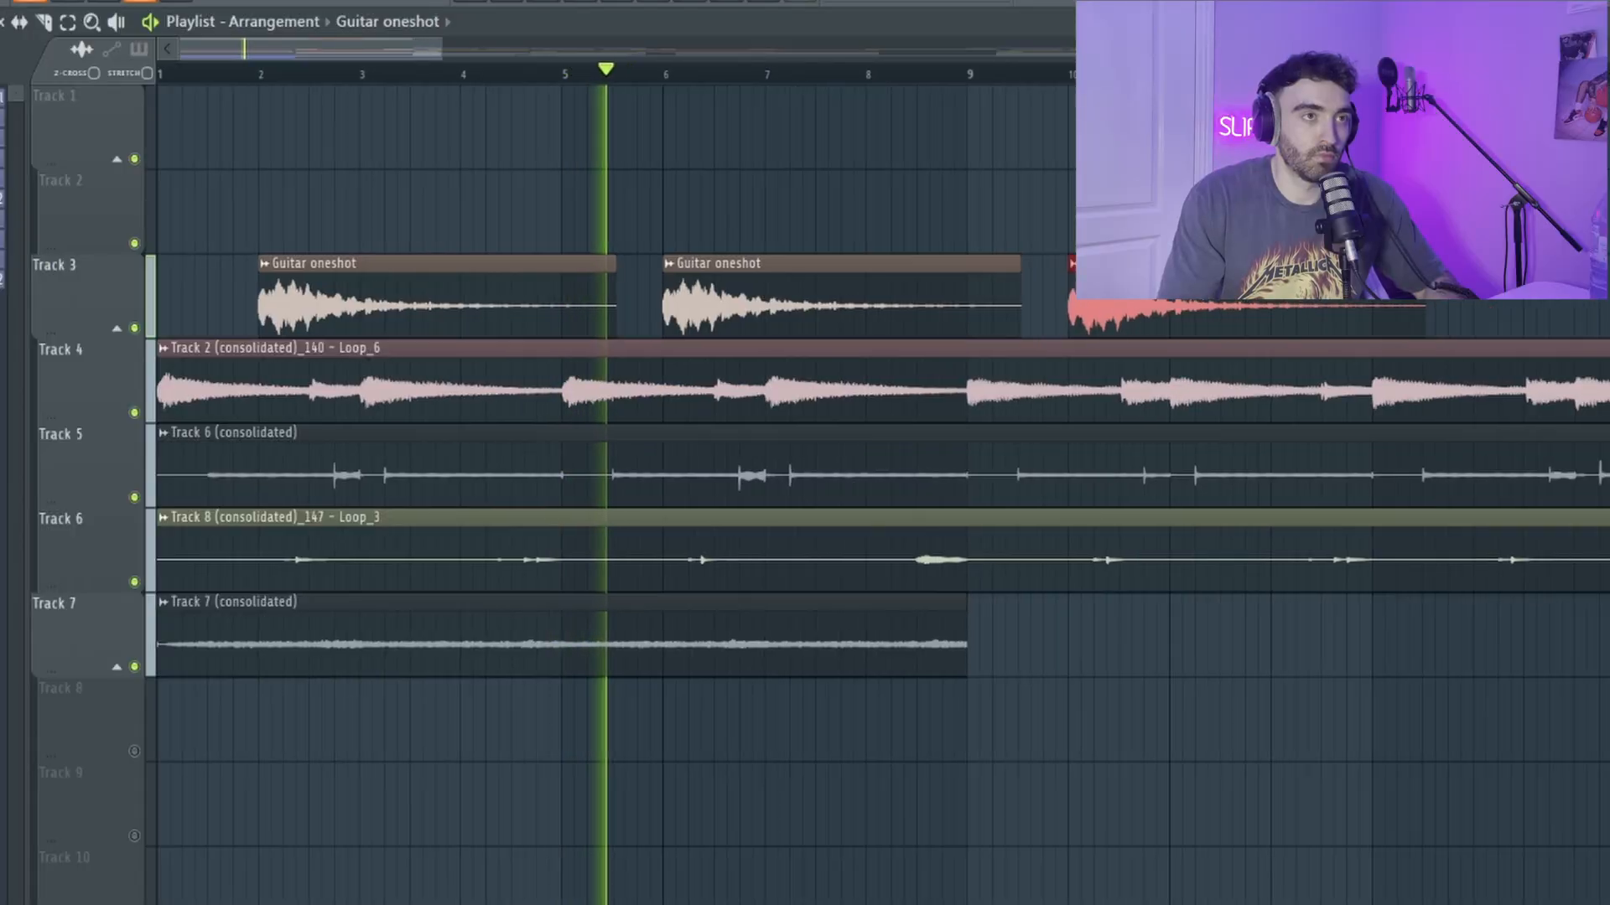
pyautogui.hotkey('ctrl', 'd')
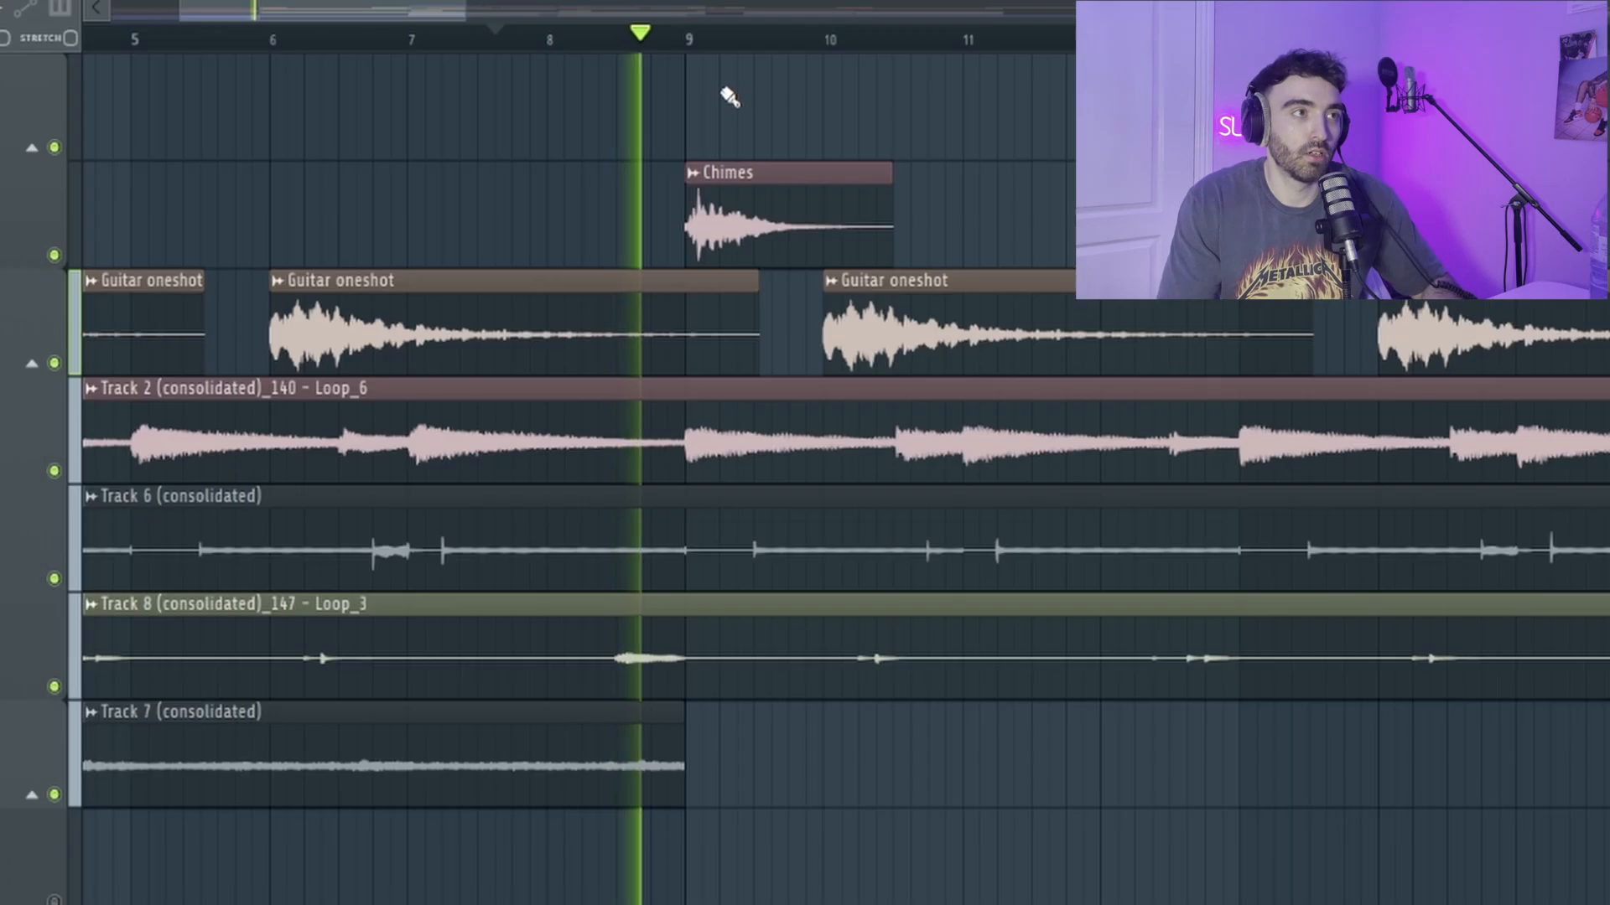
pyautogui.scroll(-2, 784, 166)
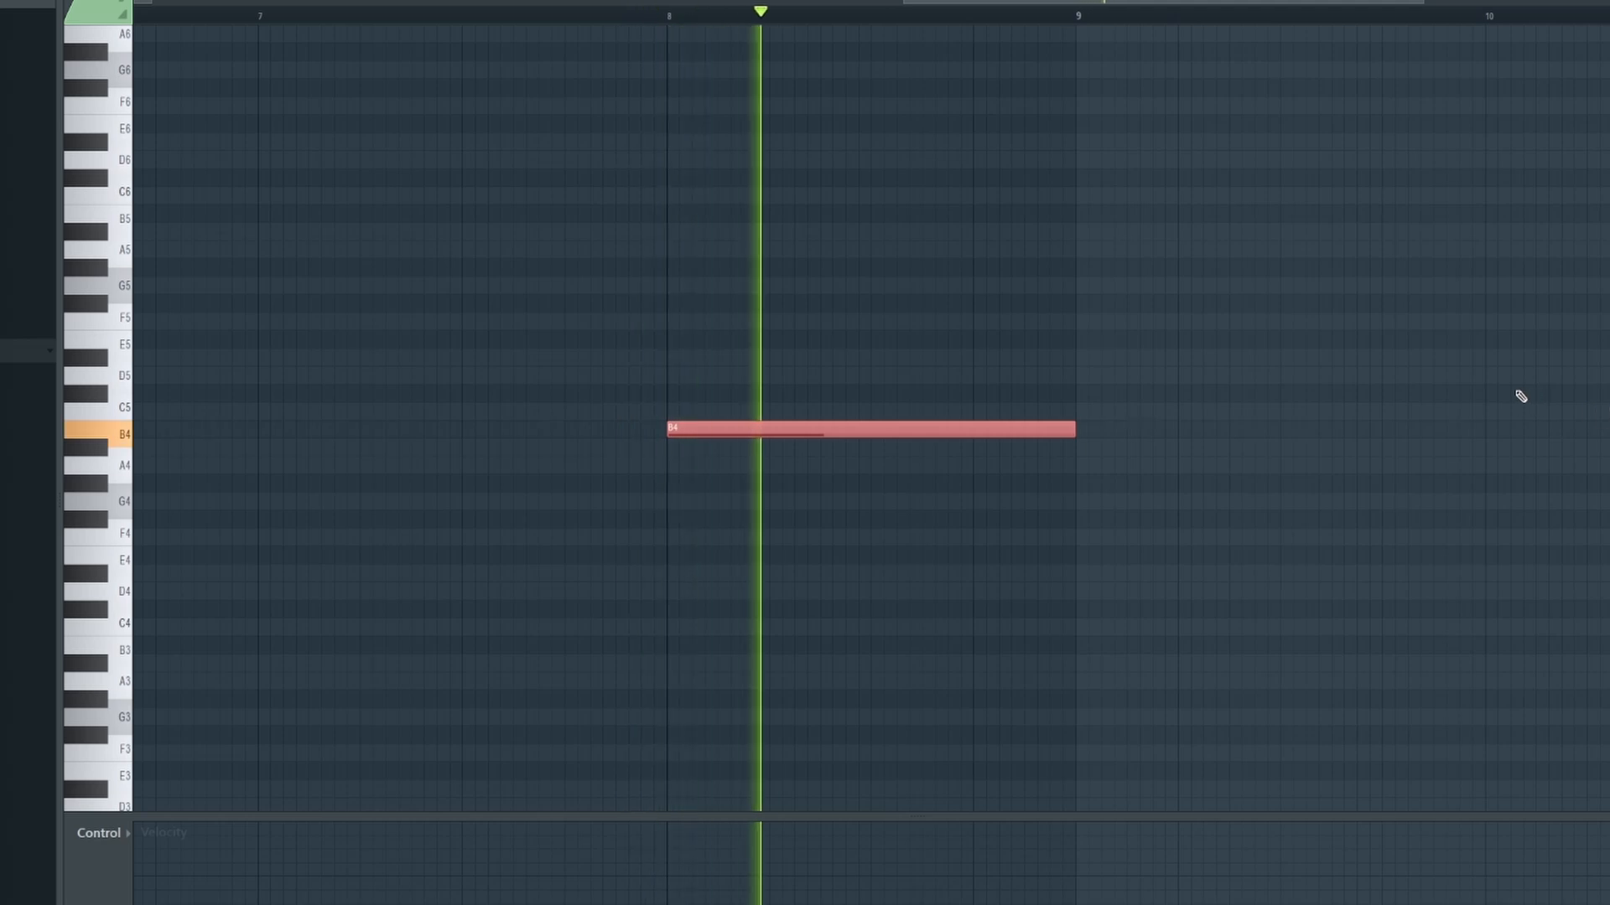
pyautogui.scroll(-3, 1488, 386)
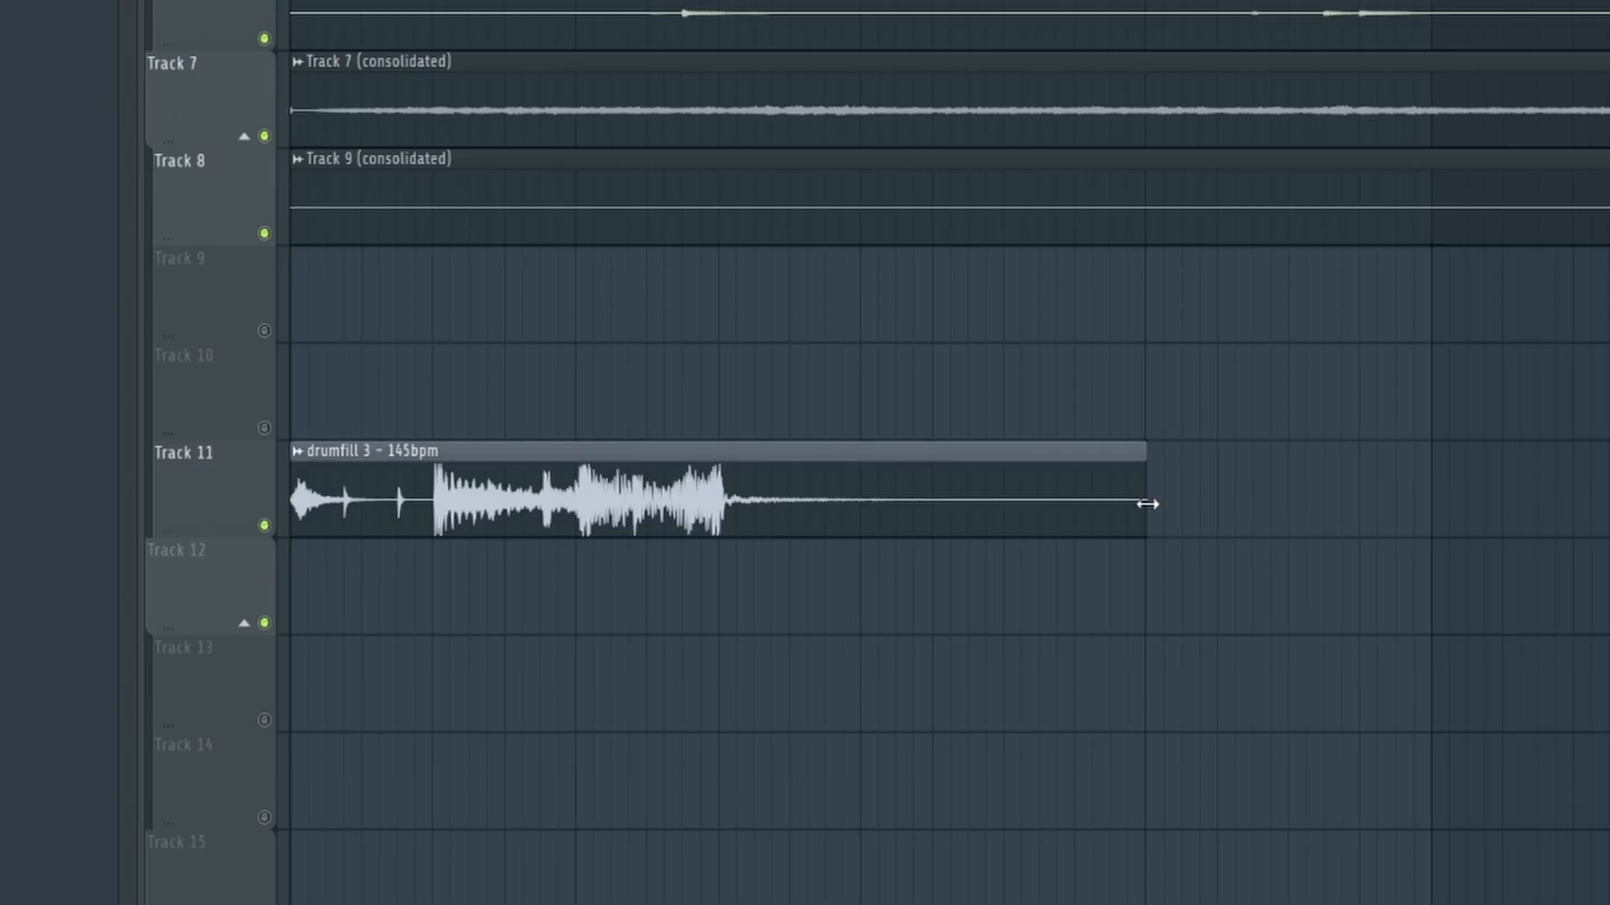
# Stretch the drumfill 3 - 145bpm clip on Track 11 and move its second slice to the fourth slot of the percussion loop
pyautogui.moveTo(1148, 504); pyautogui.dragTo(1609, 501)
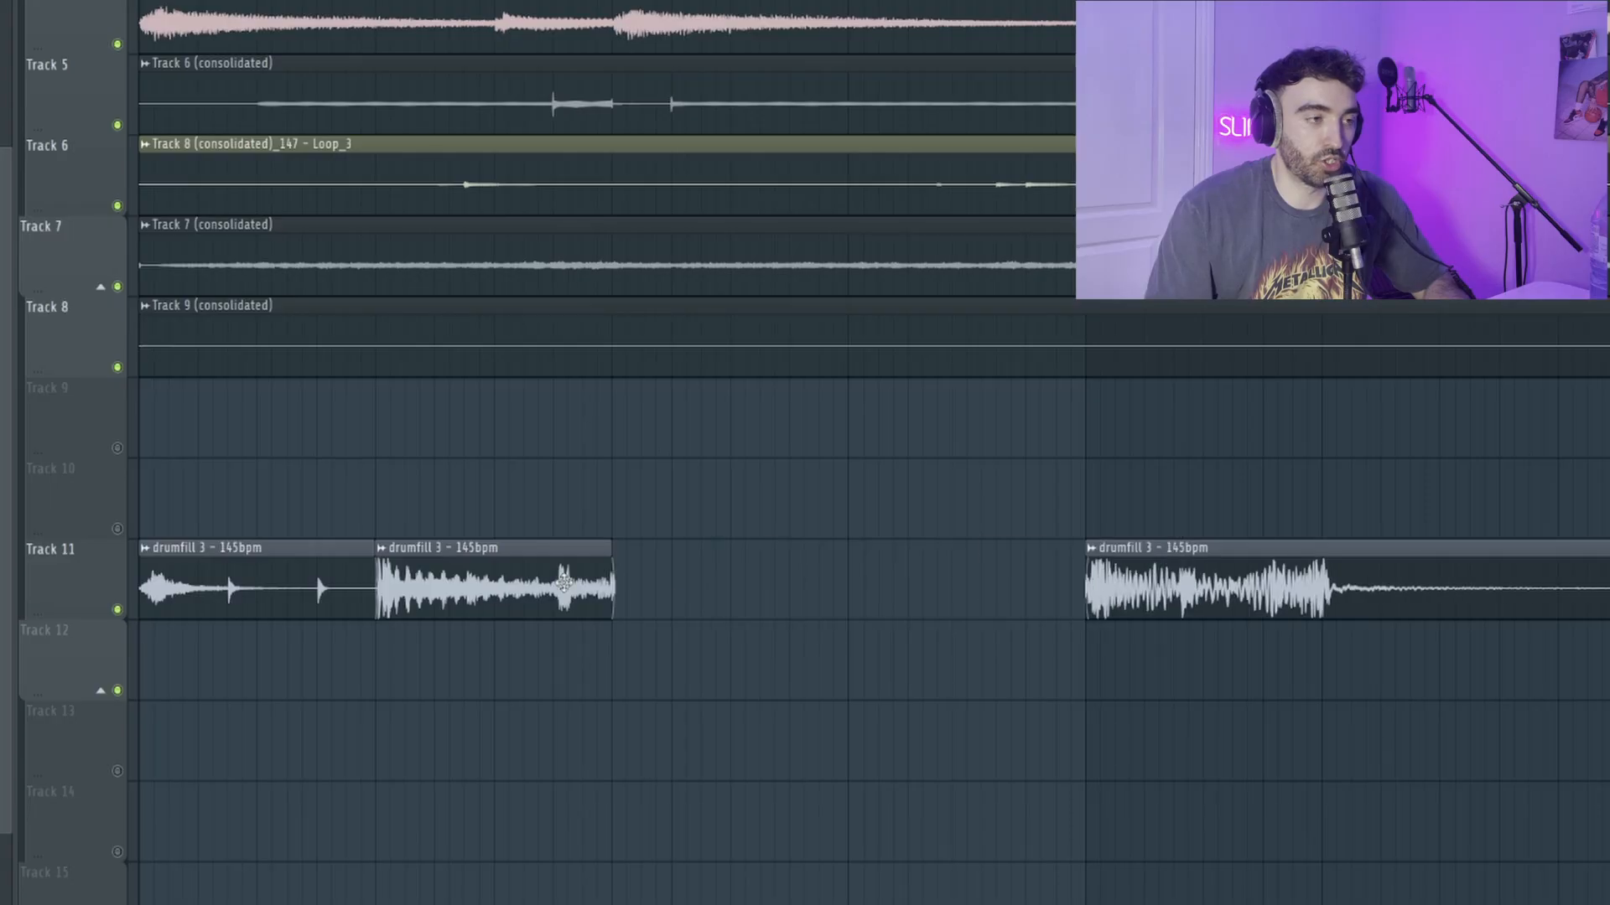
pyautogui.moveTo(564, 581); pyautogui.dragTo(901, 572)
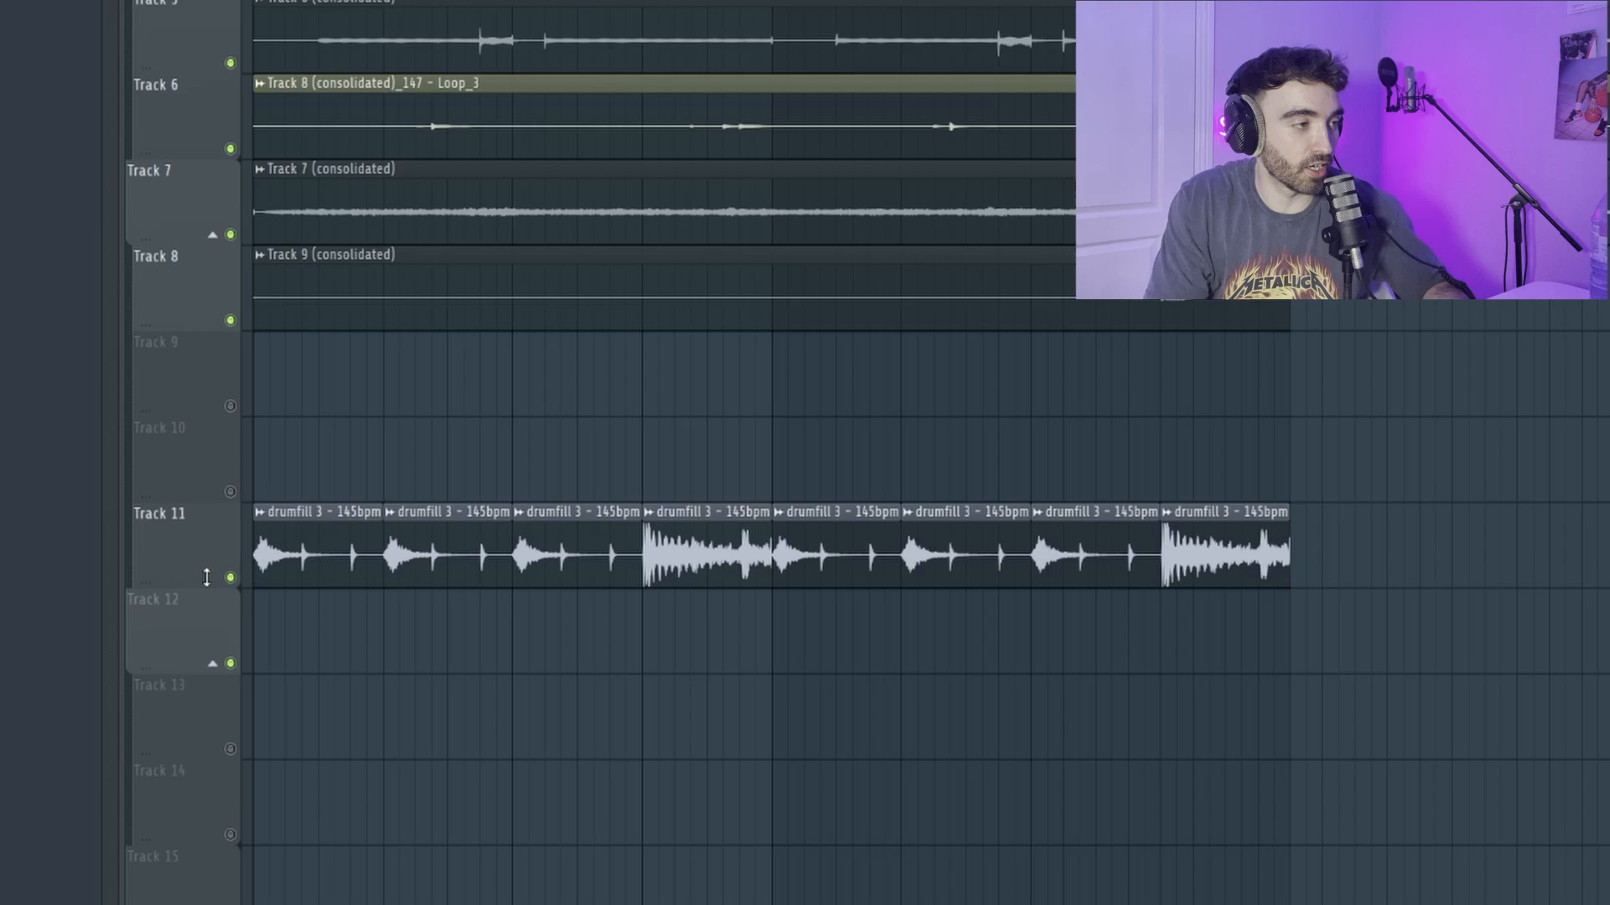
pyautogui.rightClick(207, 577)
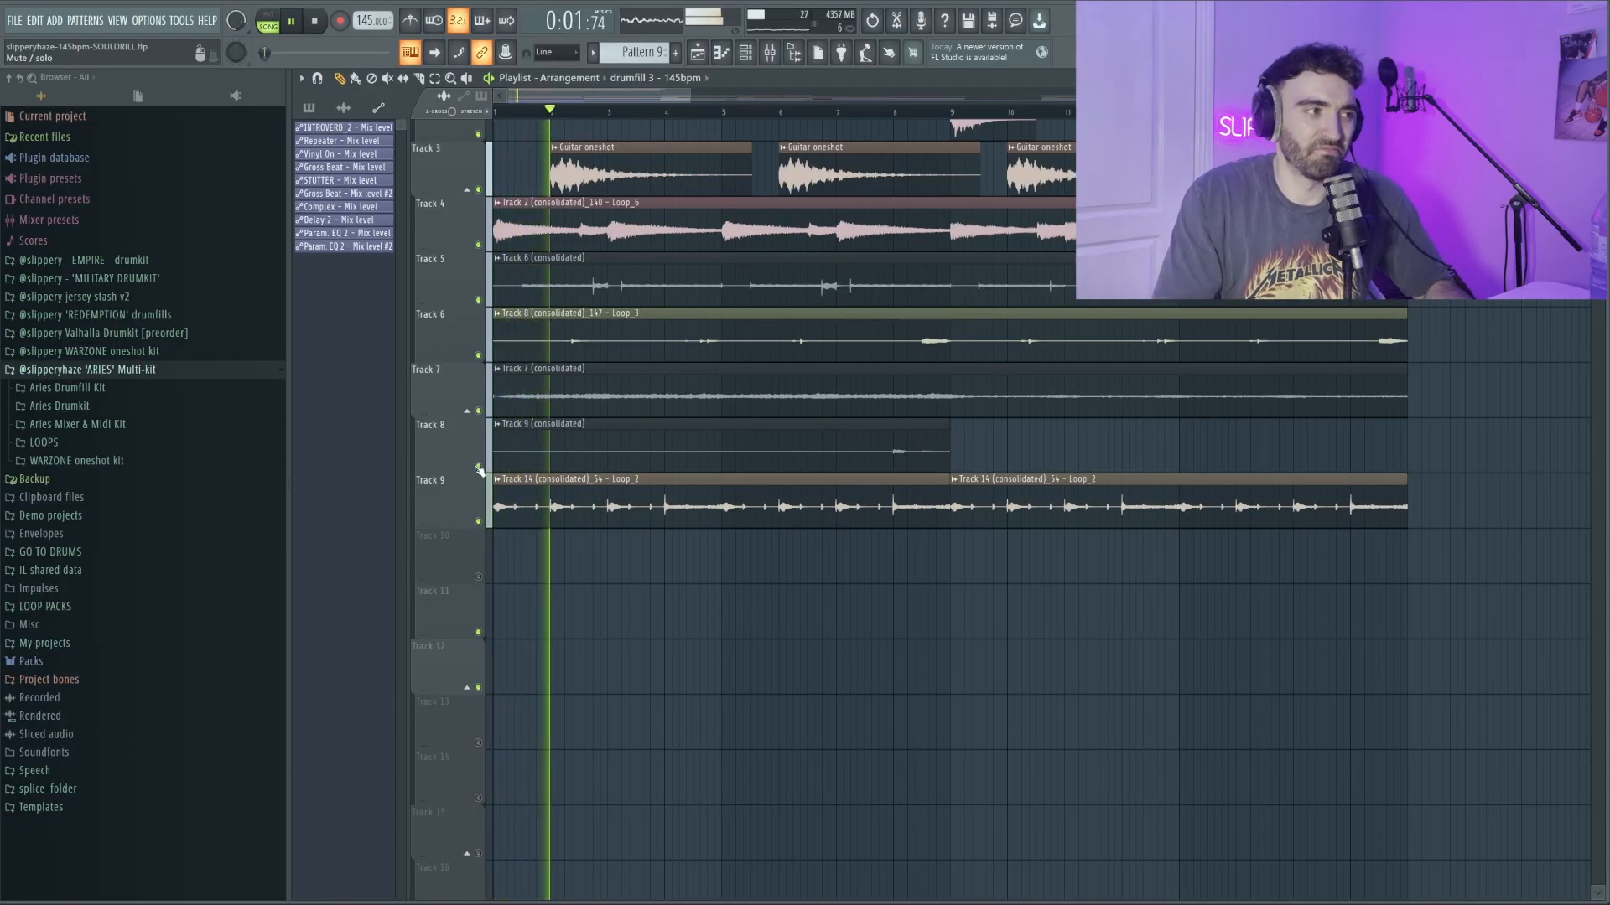
# Mute Tracks 8, 7, 6, 5 and 4 one after another while the arrangement plays
pyautogui.click(479, 467)
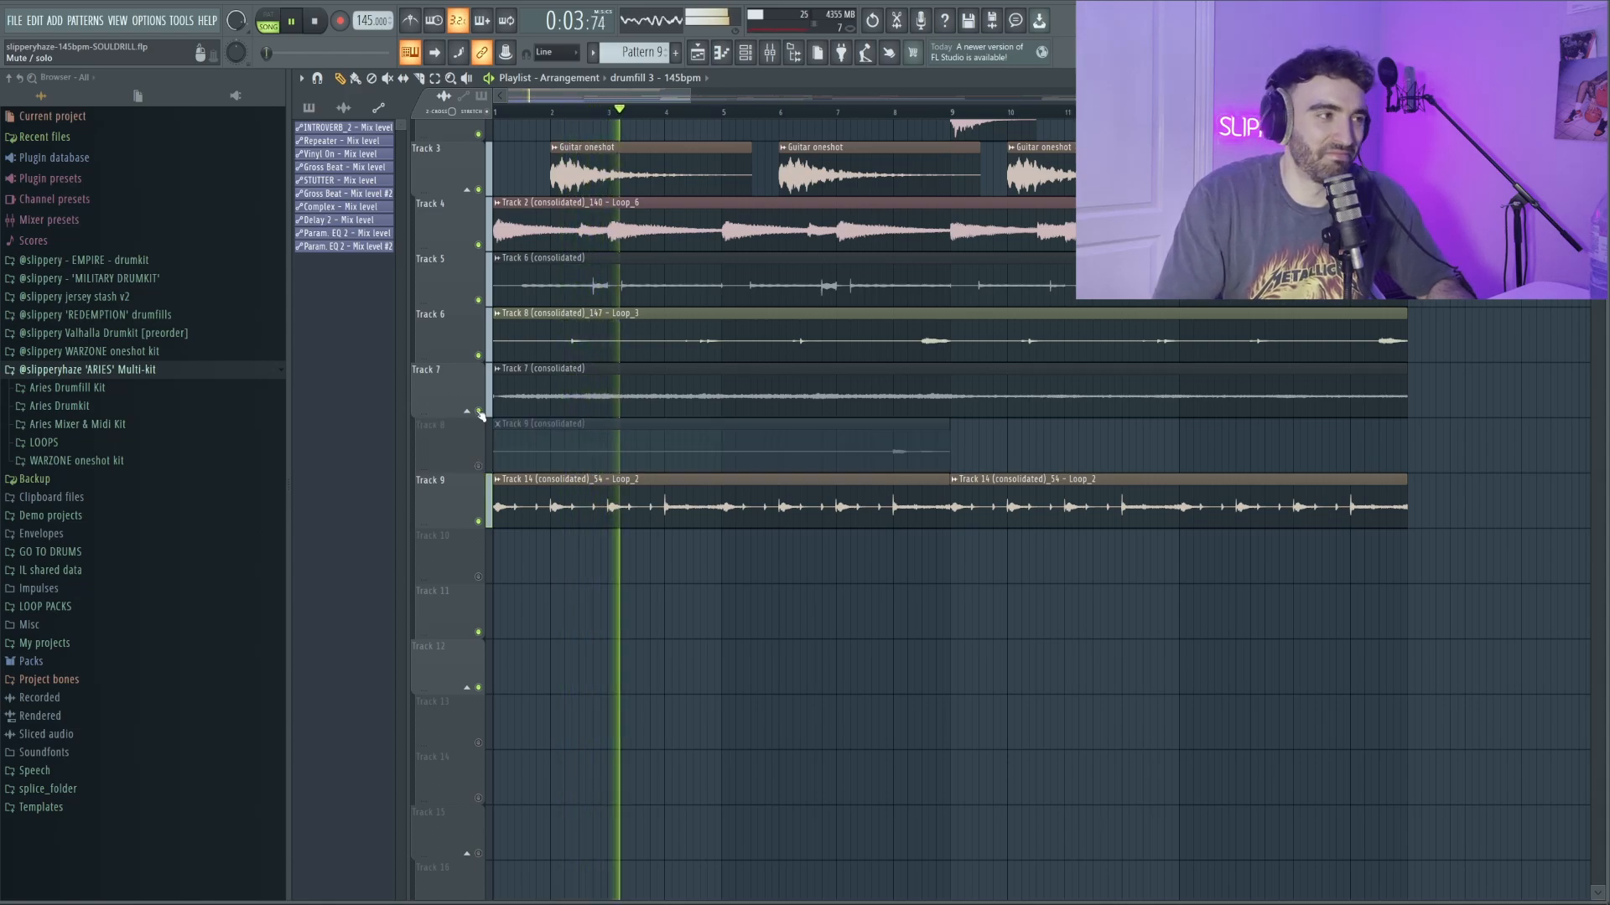
pyautogui.click(479, 411)
pyautogui.click(479, 356)
pyautogui.click(478, 300)
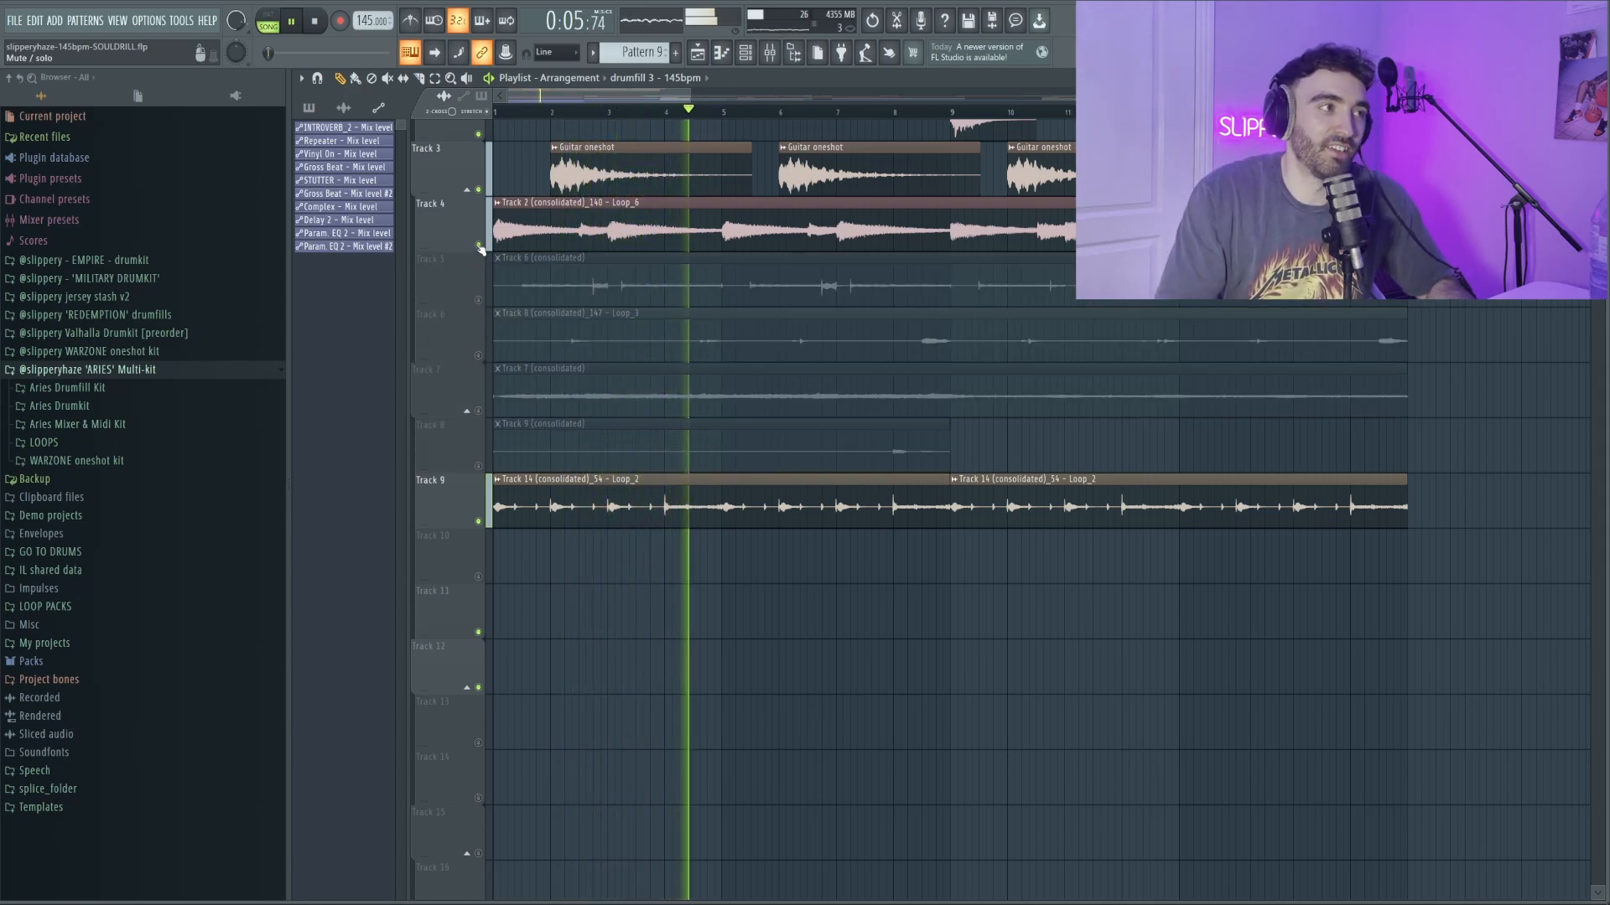
pyautogui.click(479, 245)
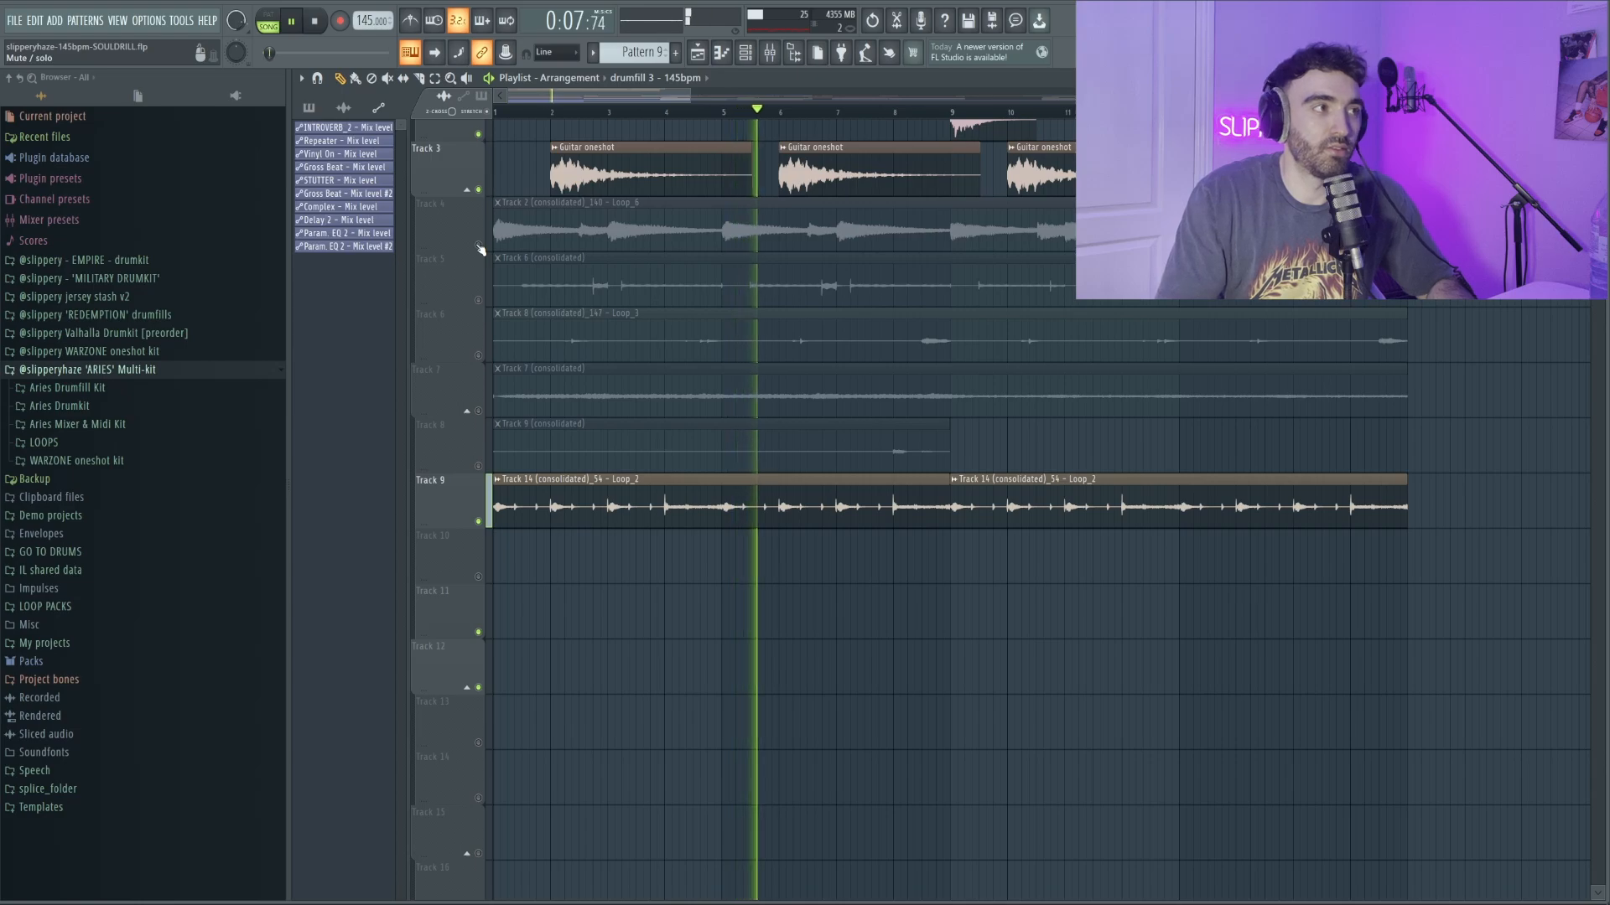
# Unmute Tracks 4, 5, 6 and 7 one after another while the arrangement plays
pyautogui.click(479, 245)
pyautogui.click(479, 300)
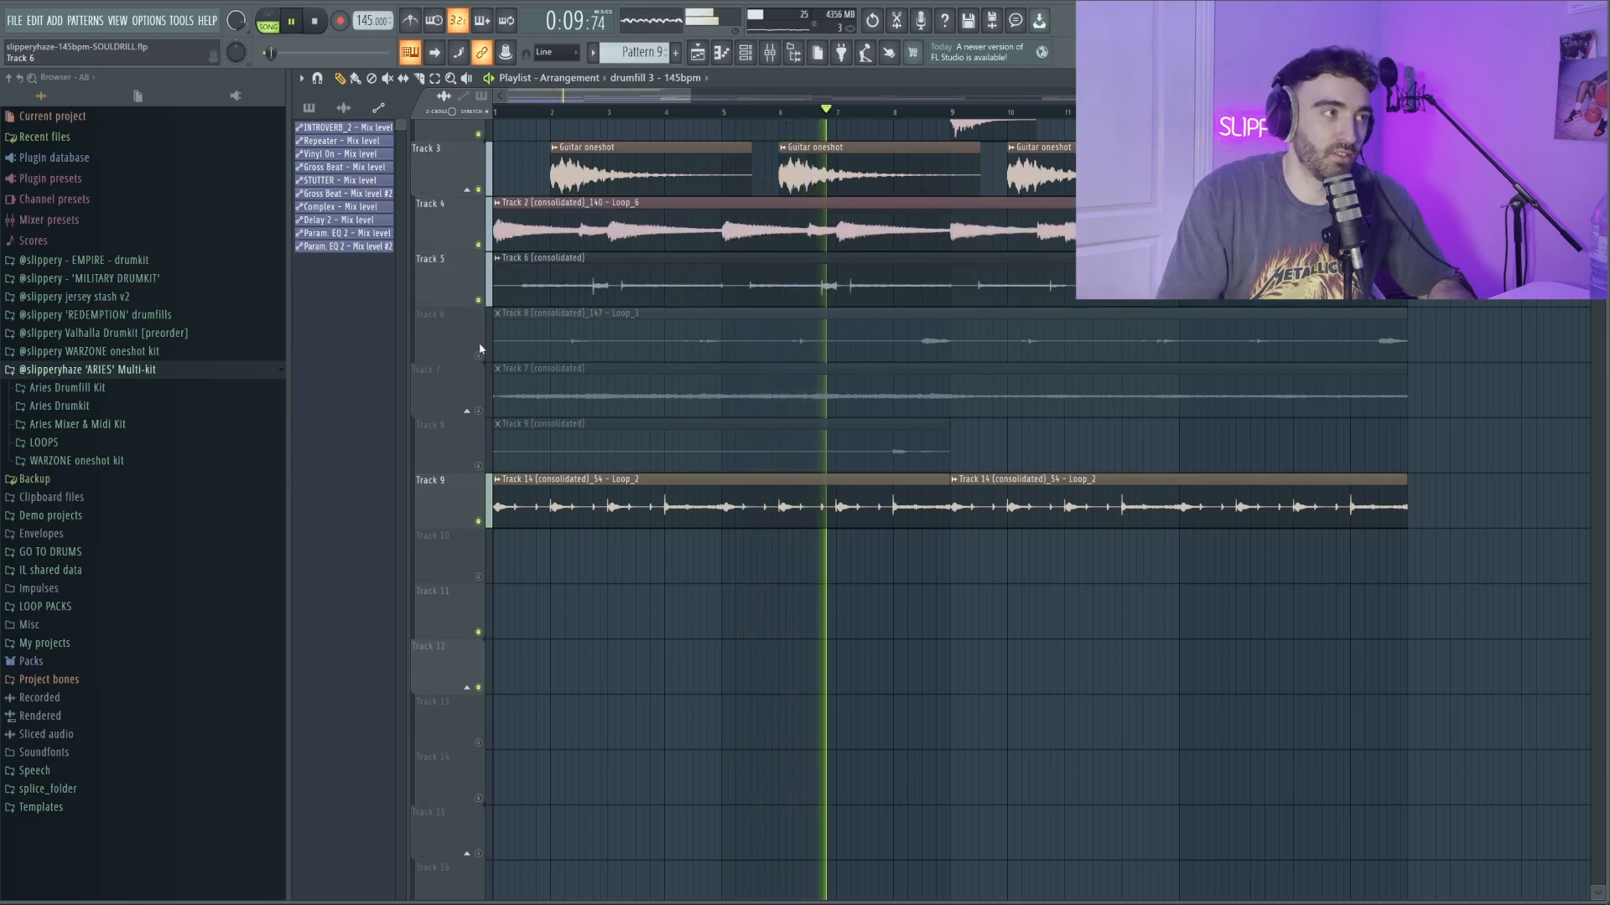
pyautogui.click(479, 355)
pyautogui.click(479, 411)
# Listen to the OS_MLW_85_vocal_business_Cm clip on Track 11 together with the arrangement
pyautogui.scroll(-2, 742, 652)
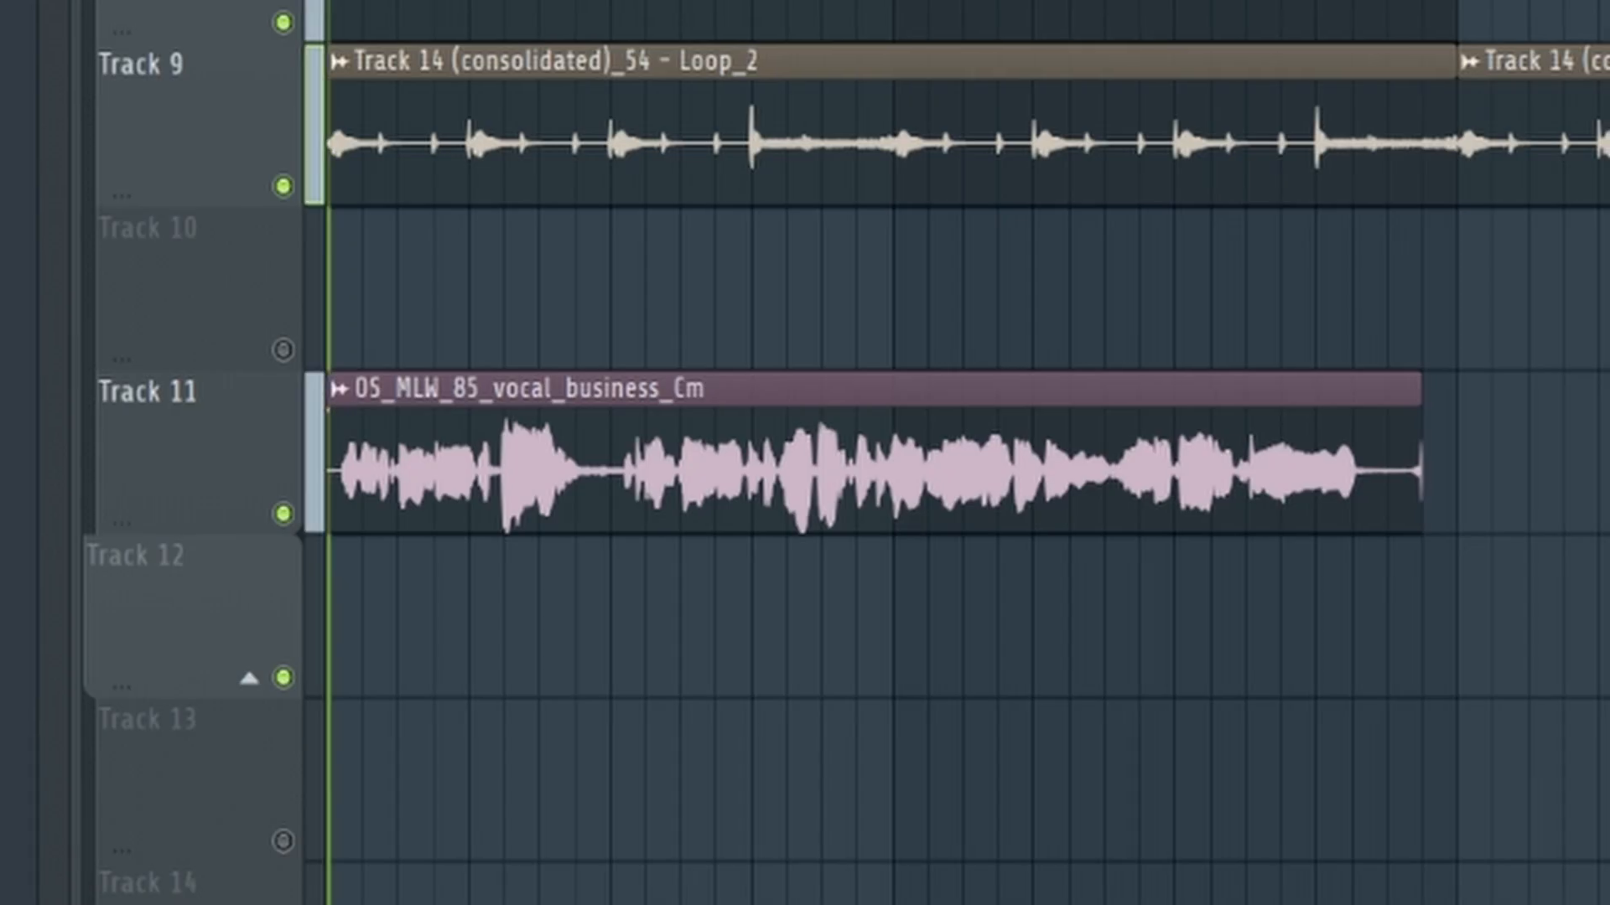
pyautogui.press('space')
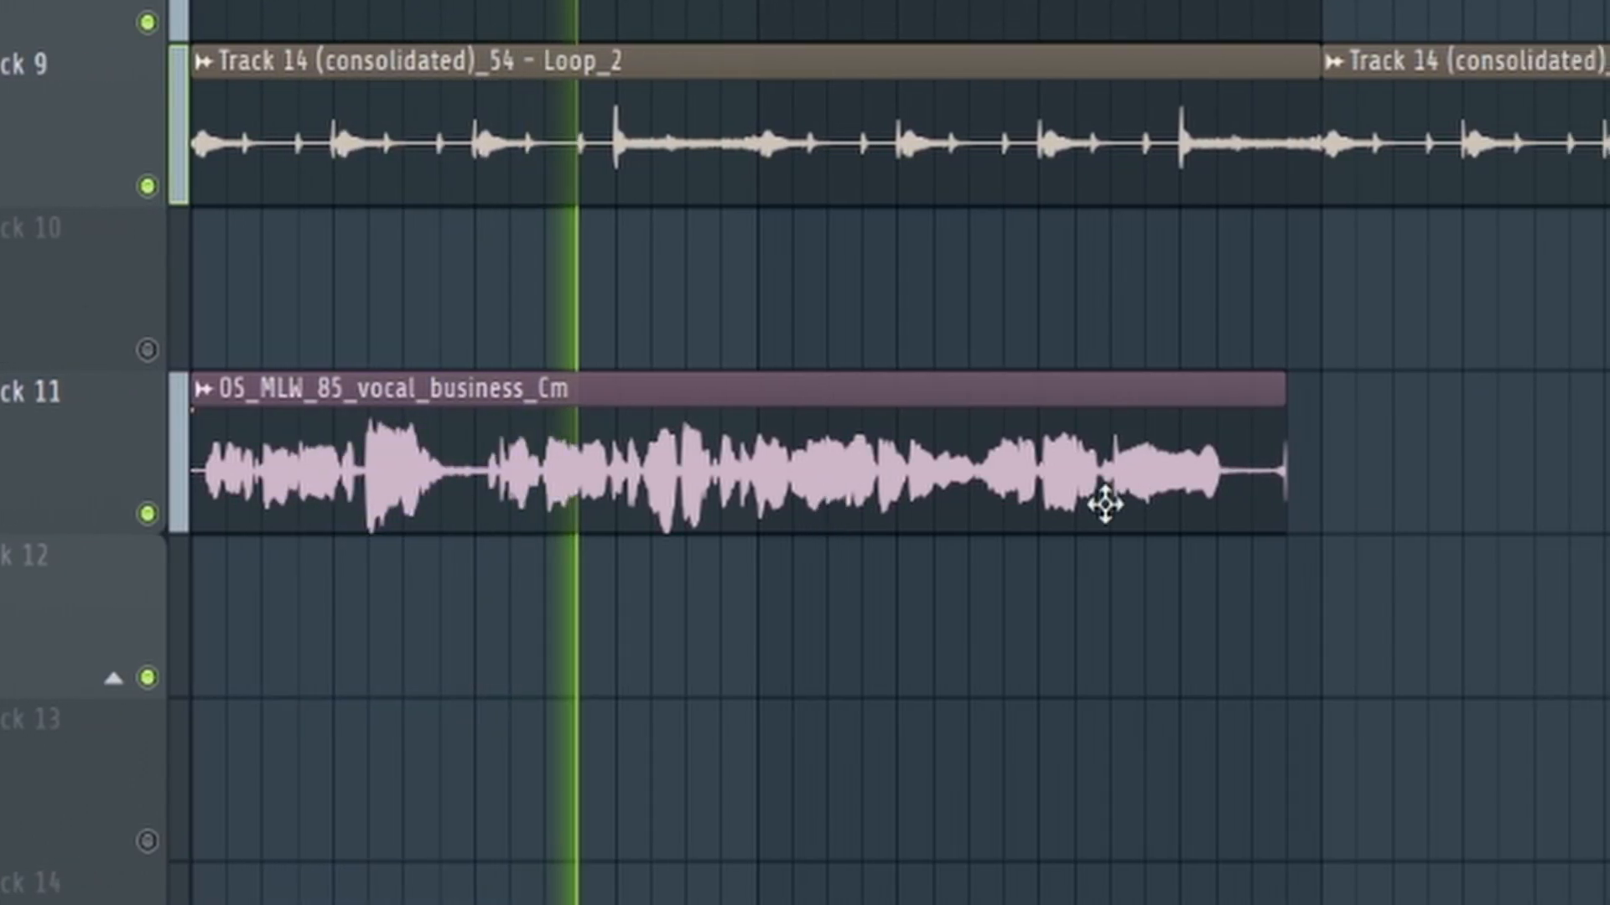
pyautogui.scroll(-1, 1425, 482)
pyautogui.press('space')
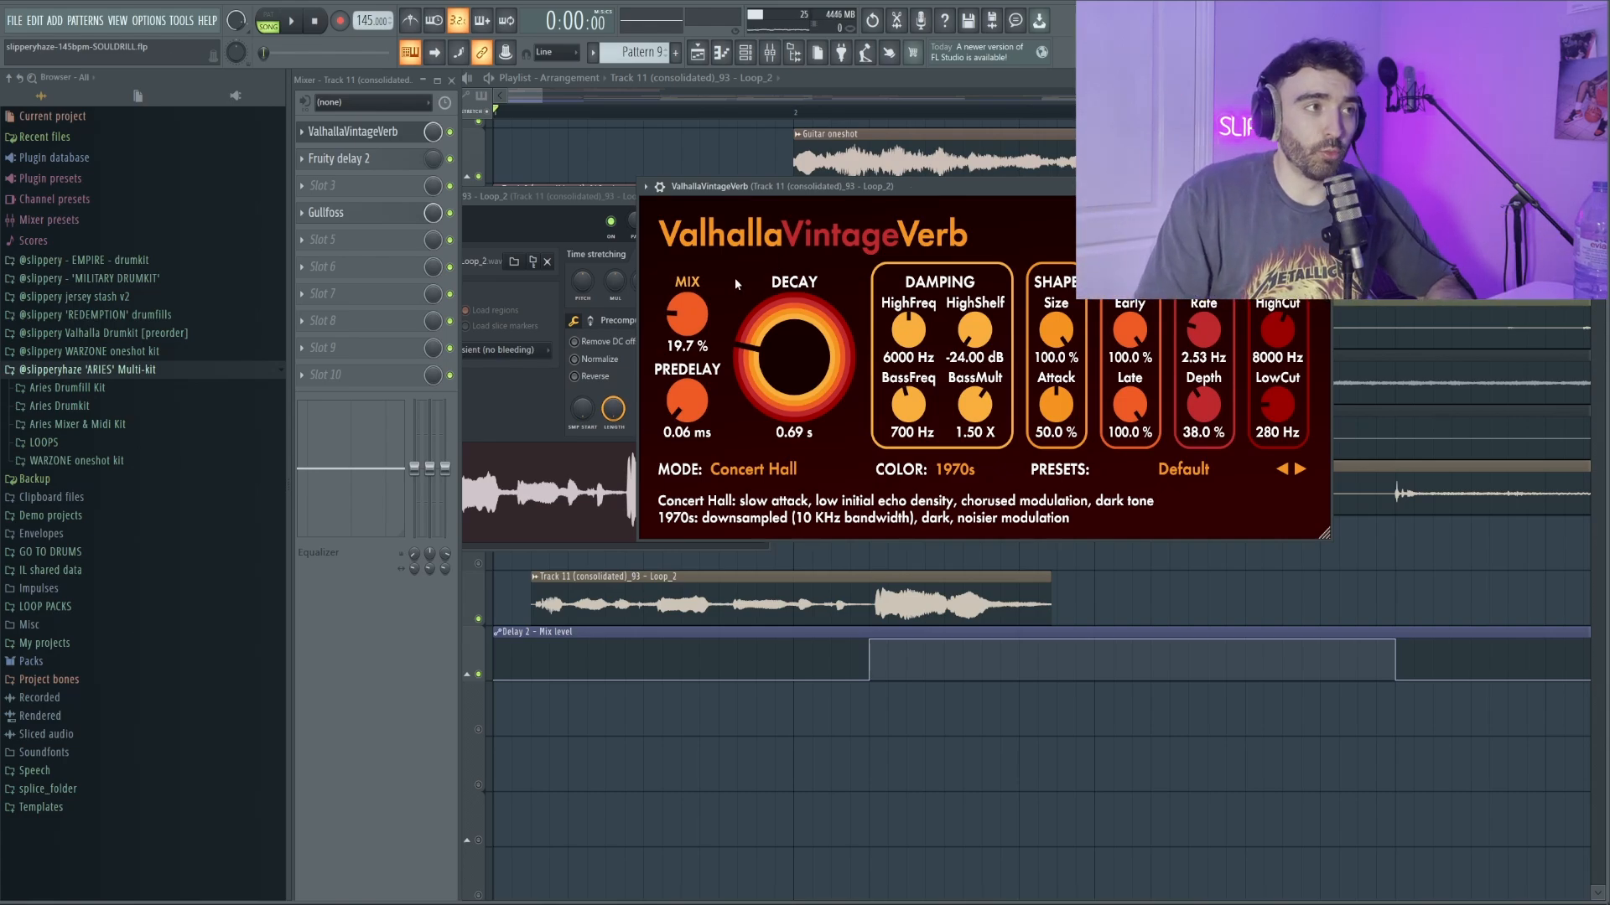
# Review the Gullfoss effect on the resampled vocal's mixer track and play the vocal chop with its delay automation
pyautogui.click(360, 220)
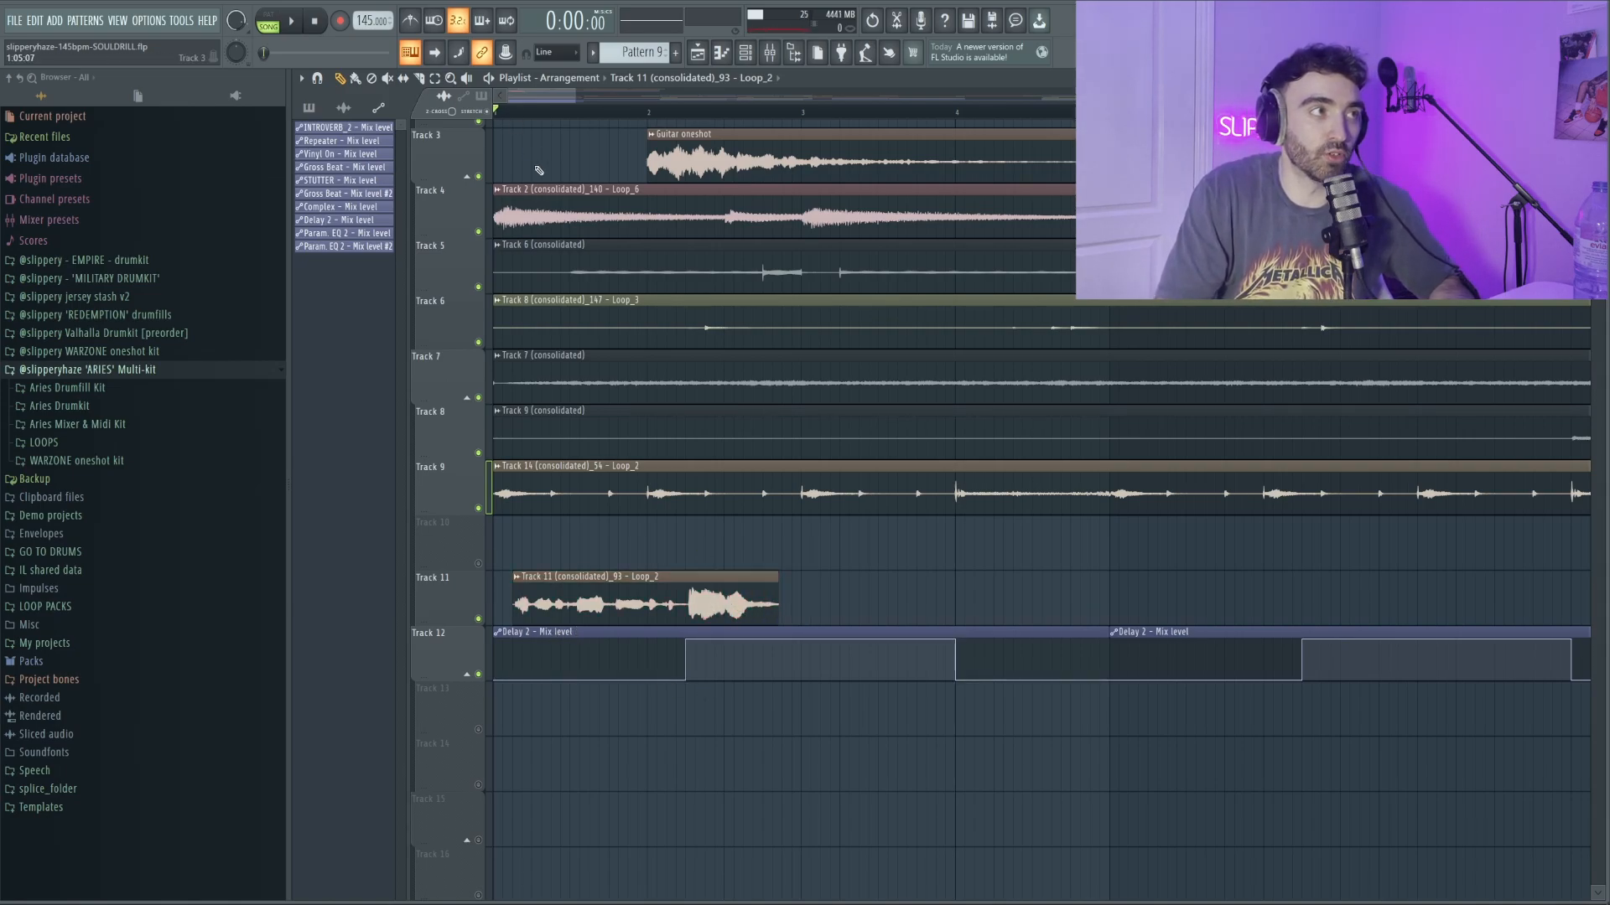
pyautogui.press('space')
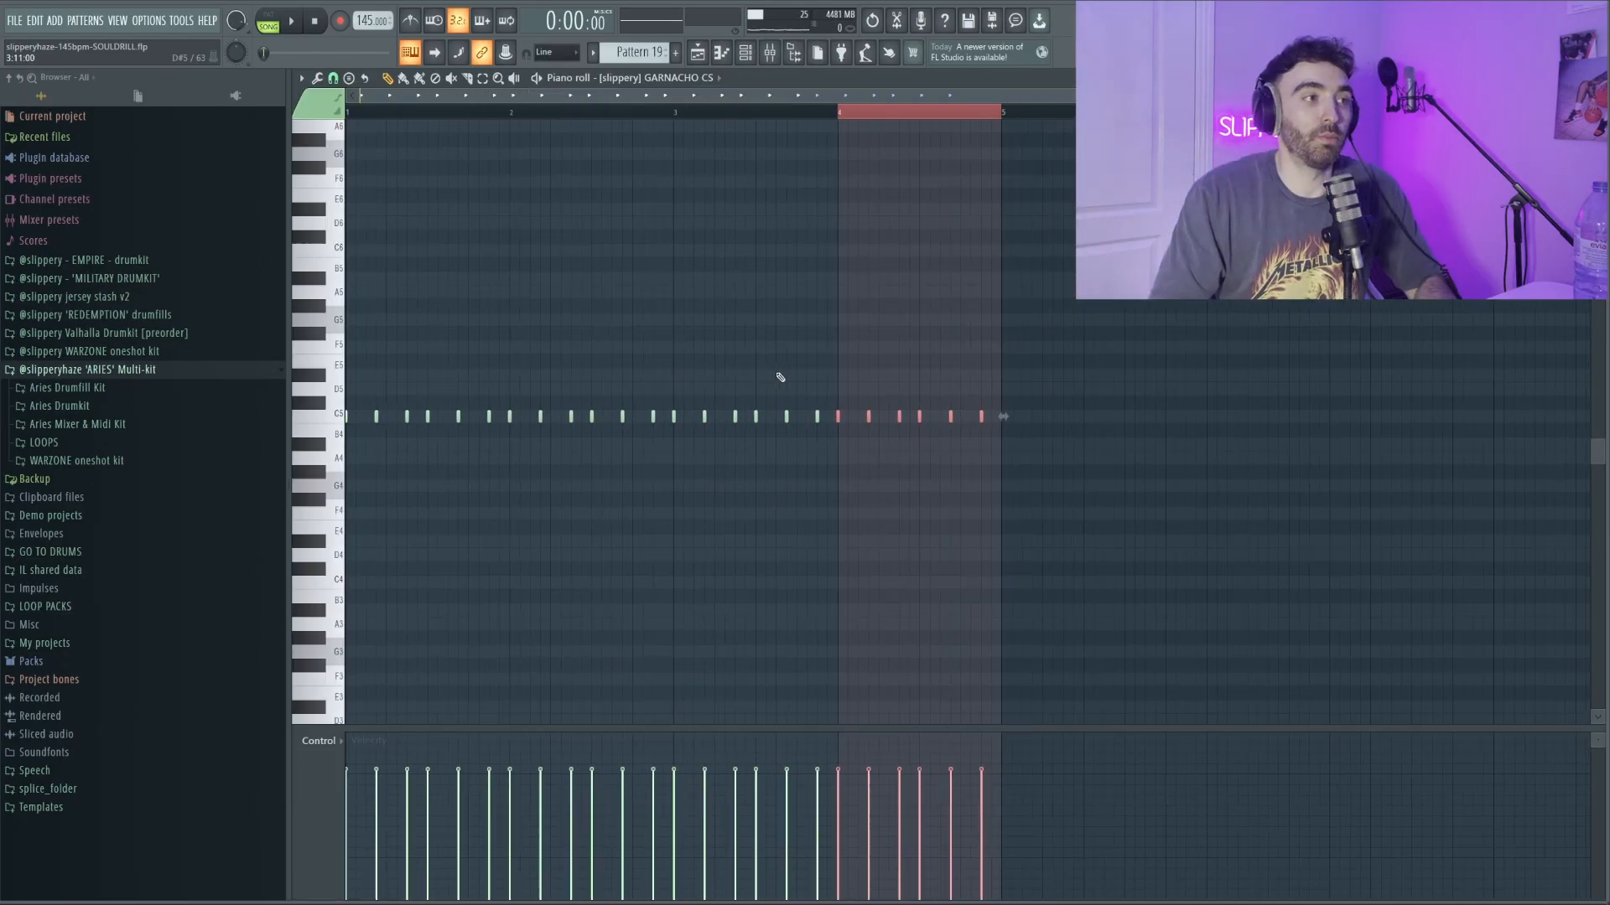
# Extend the GARNACHO CS piano roll pattern to eight bars by repeating the selected bar, and play it within the arrangement
pyautogui.hotkey('ctrl', 'b')
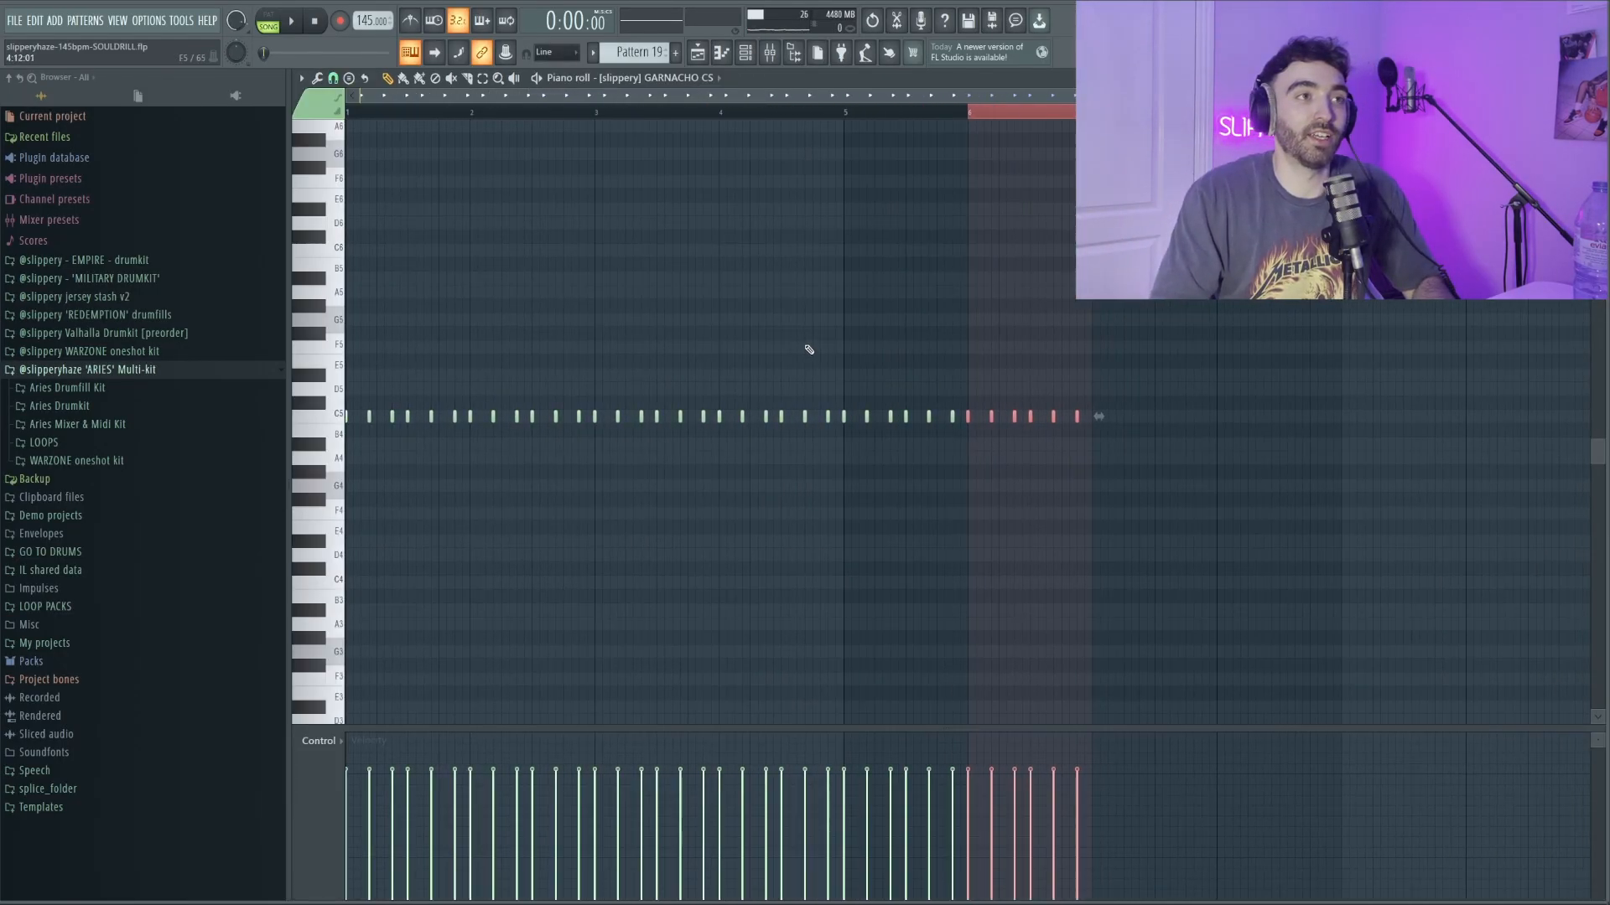
pyautogui.hotkey('ctrl', 'b')
pyautogui.press('space')
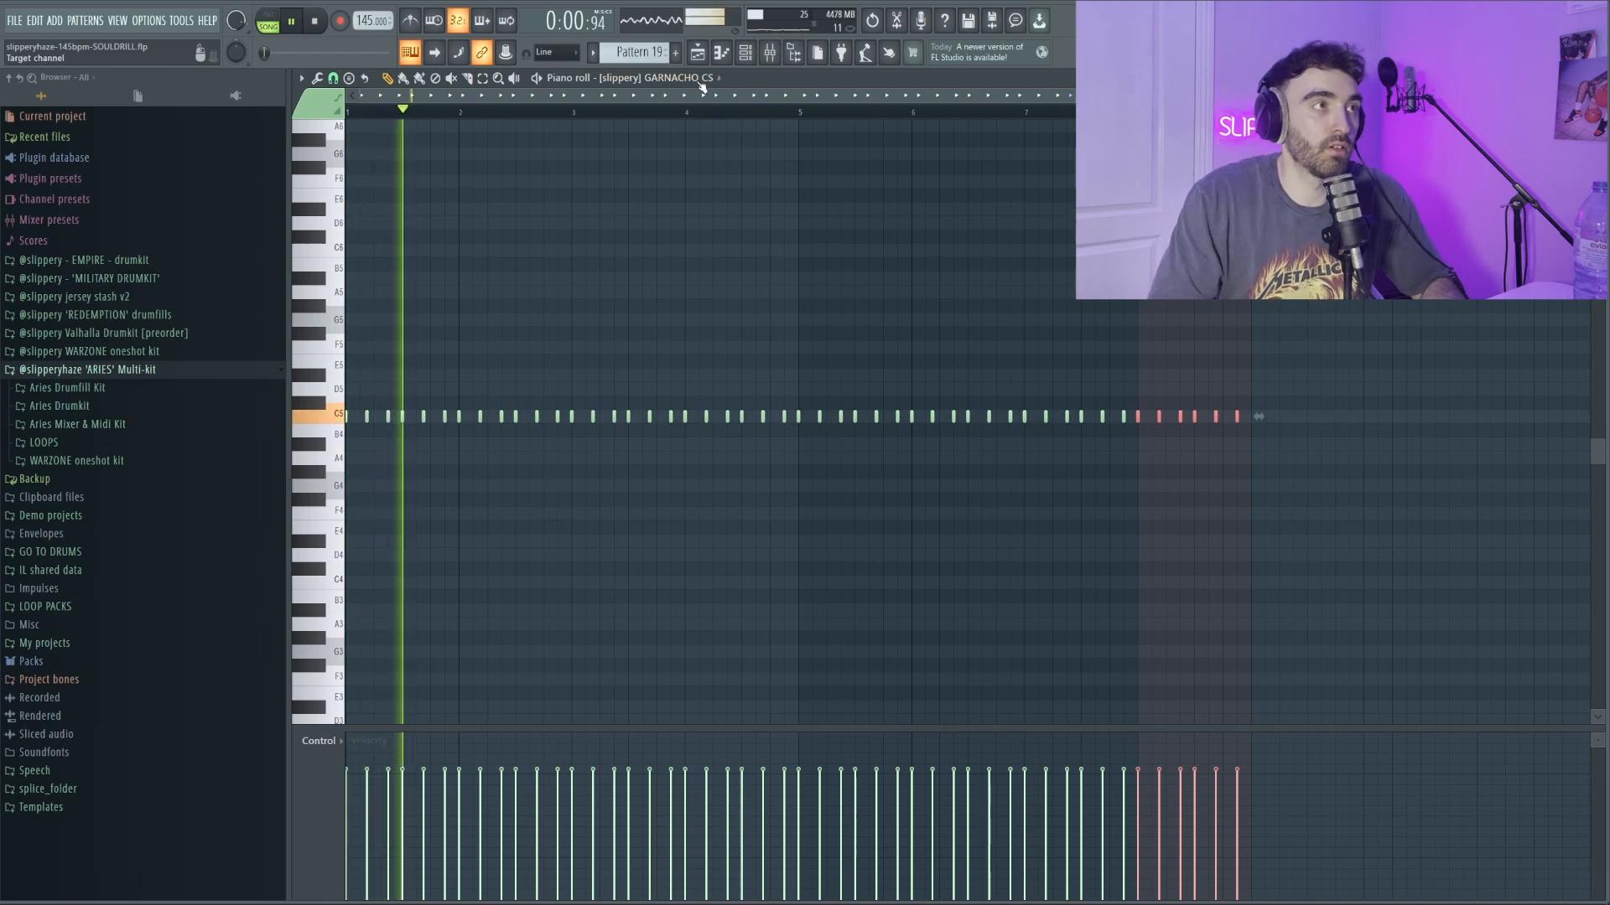
pyautogui.click(707, 55)
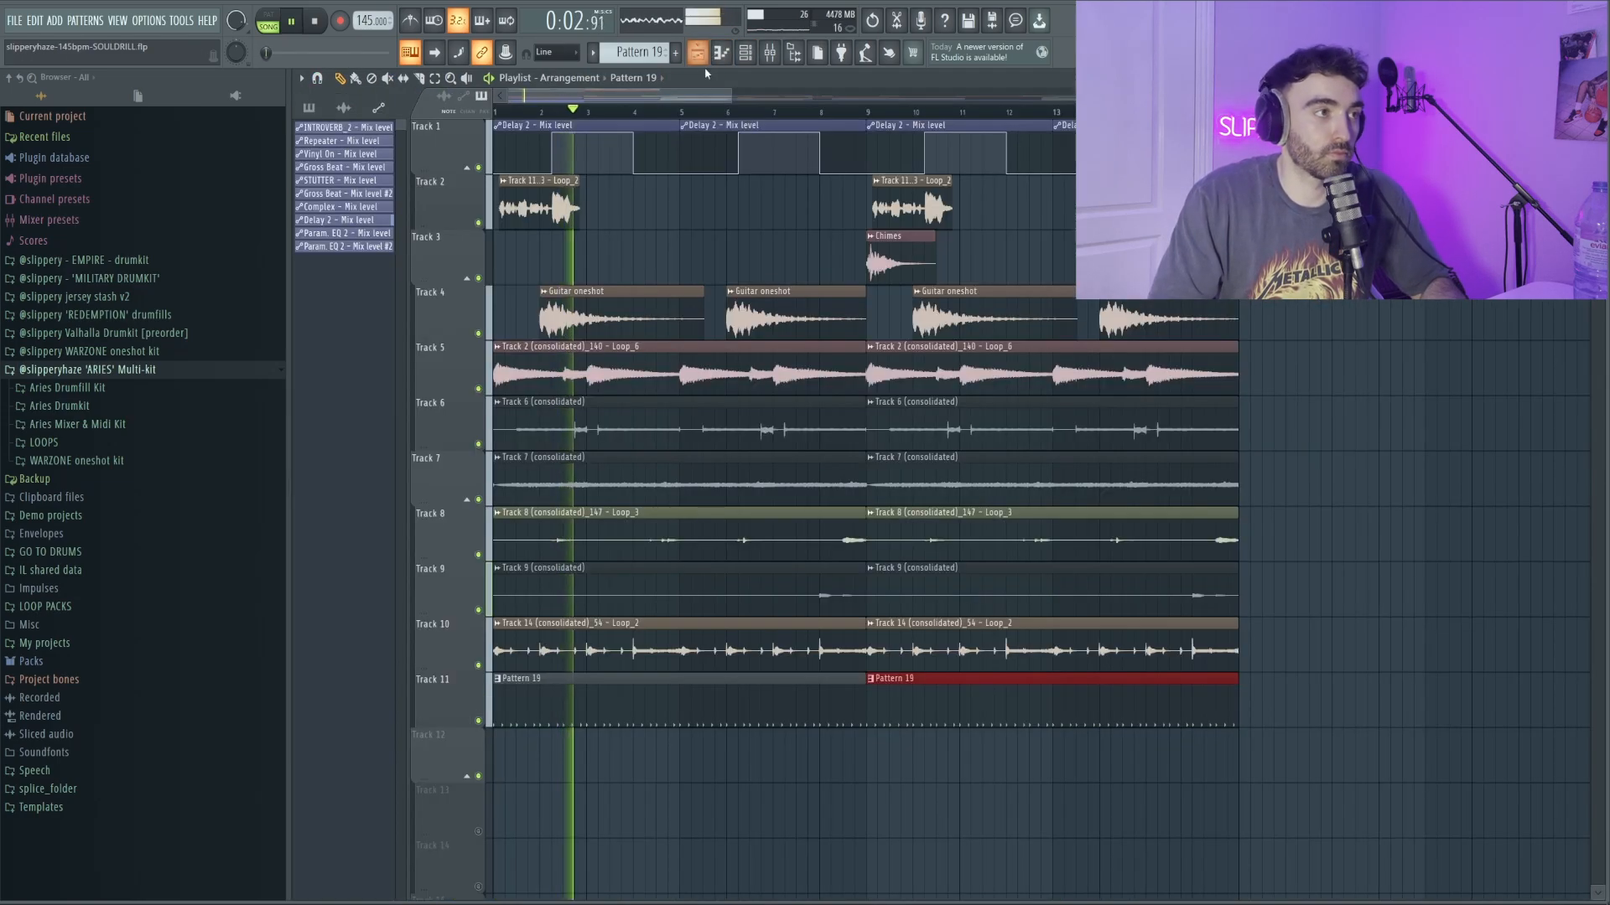
# Add SNARE A hits on steps 31 and 63 of Pattern 19, with a repeated SNARE B hit on step 41
pyautogui.click(745, 52)
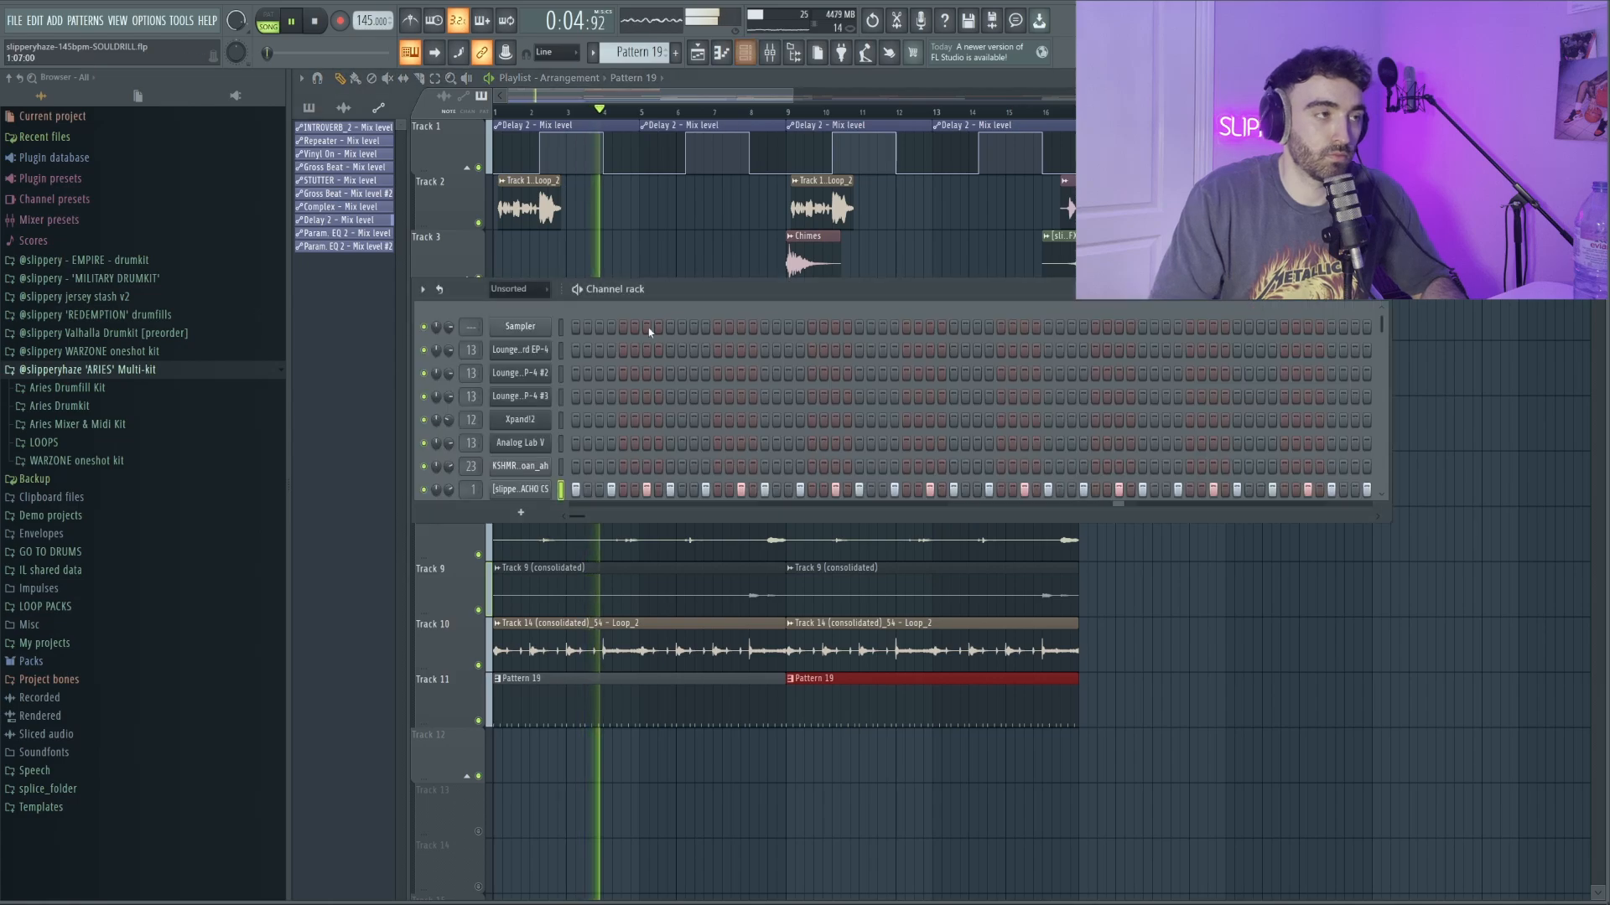
pyautogui.press('space')
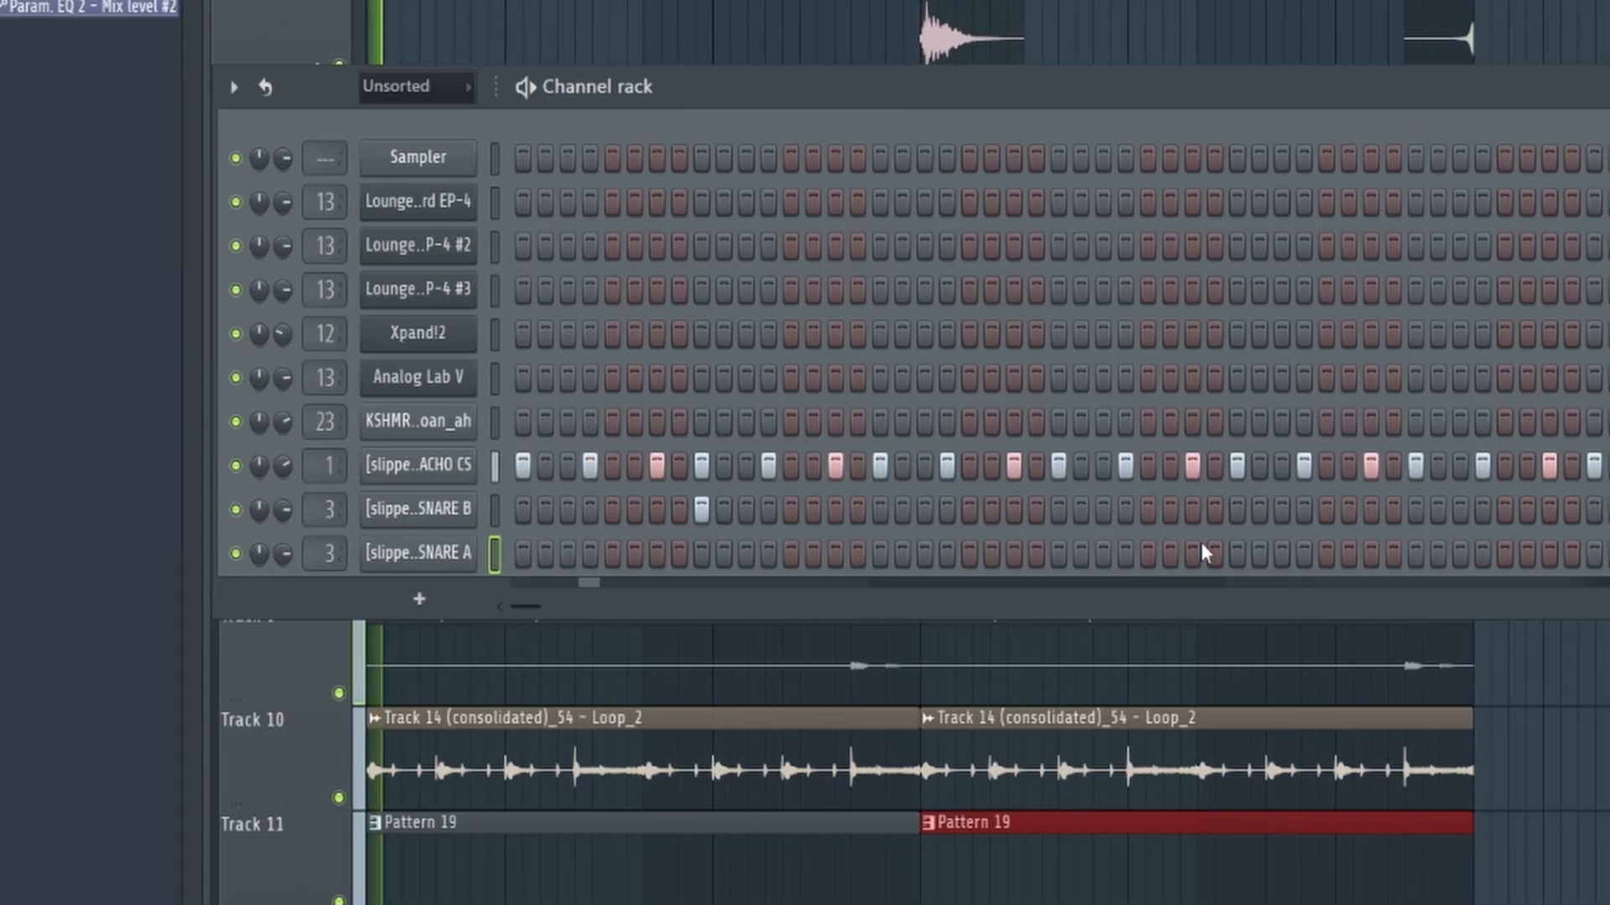
pyautogui.click(929, 537)
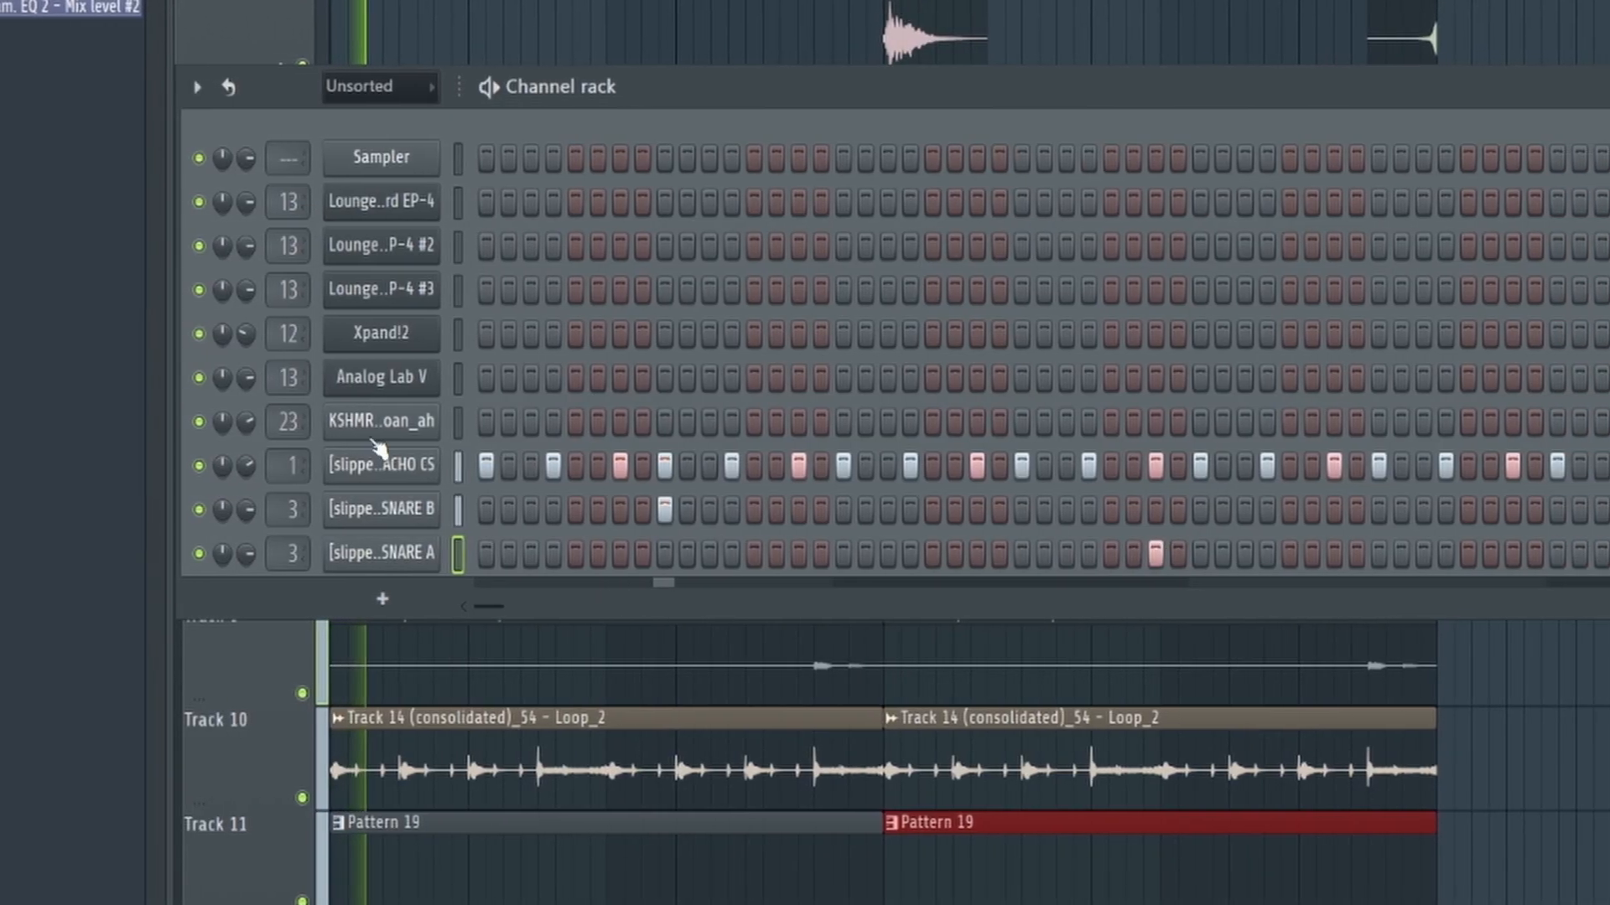
pyautogui.click(1306, 513)
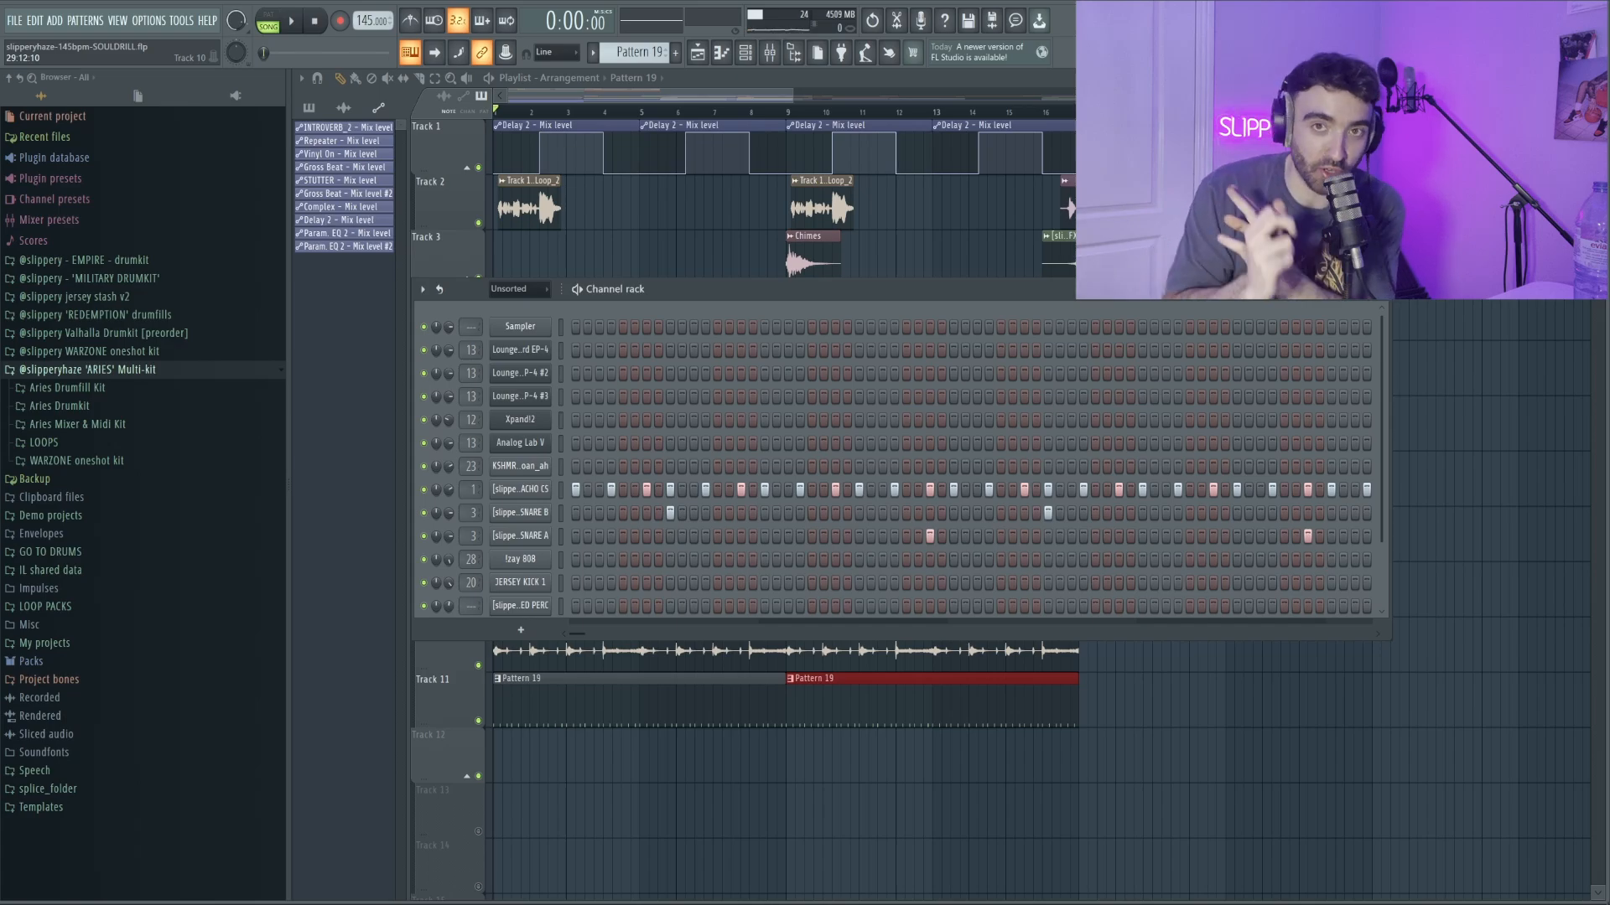
# Place hits for !zay 808, JERSEY KICK 1 and SAUCED PERC on the first step of Pattern 19
pyautogui.click(576, 560)
pyautogui.click(576, 581)
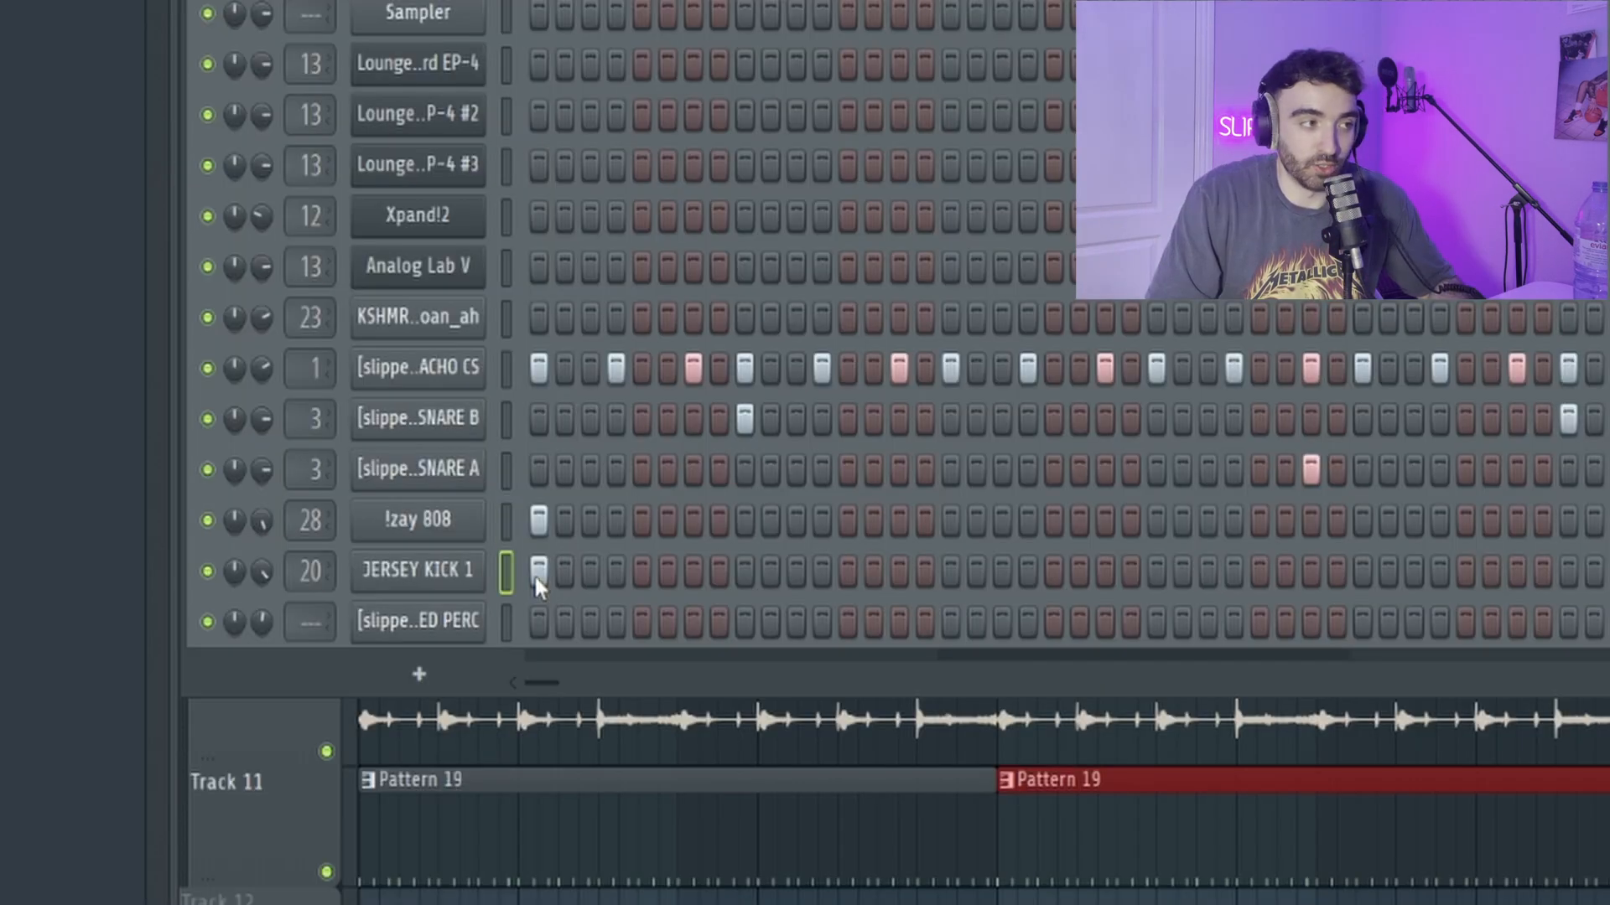
pyautogui.click(538, 622)
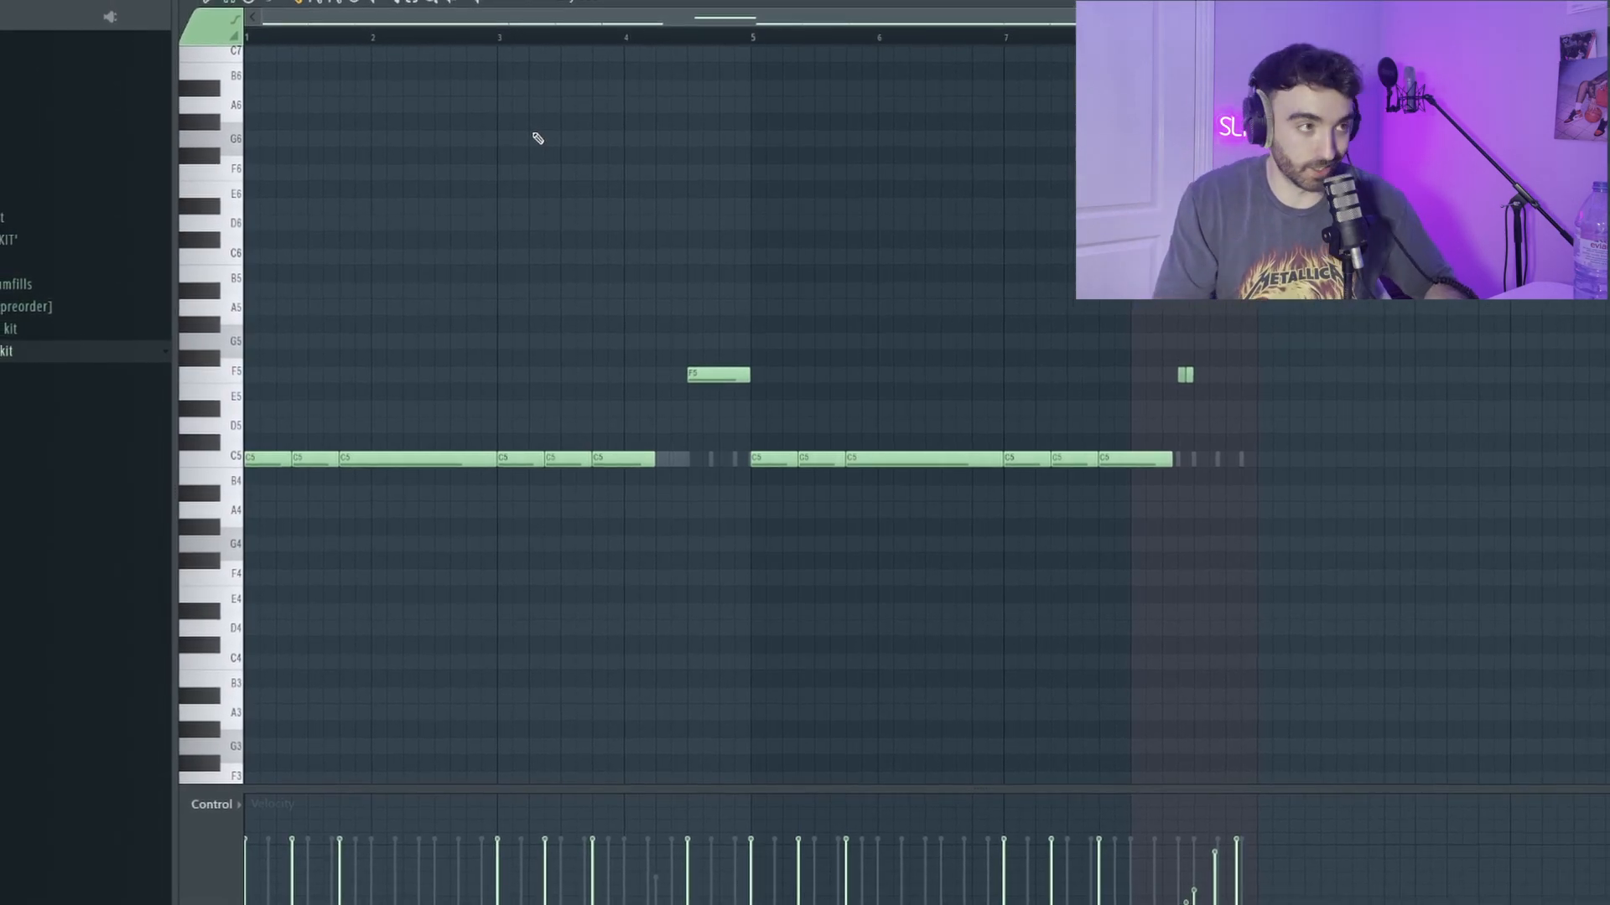
# Listen to the !zay 808 pattern's C5 and F5 notes with the beat, and return to the playlist arrangement
pyautogui.press('space')
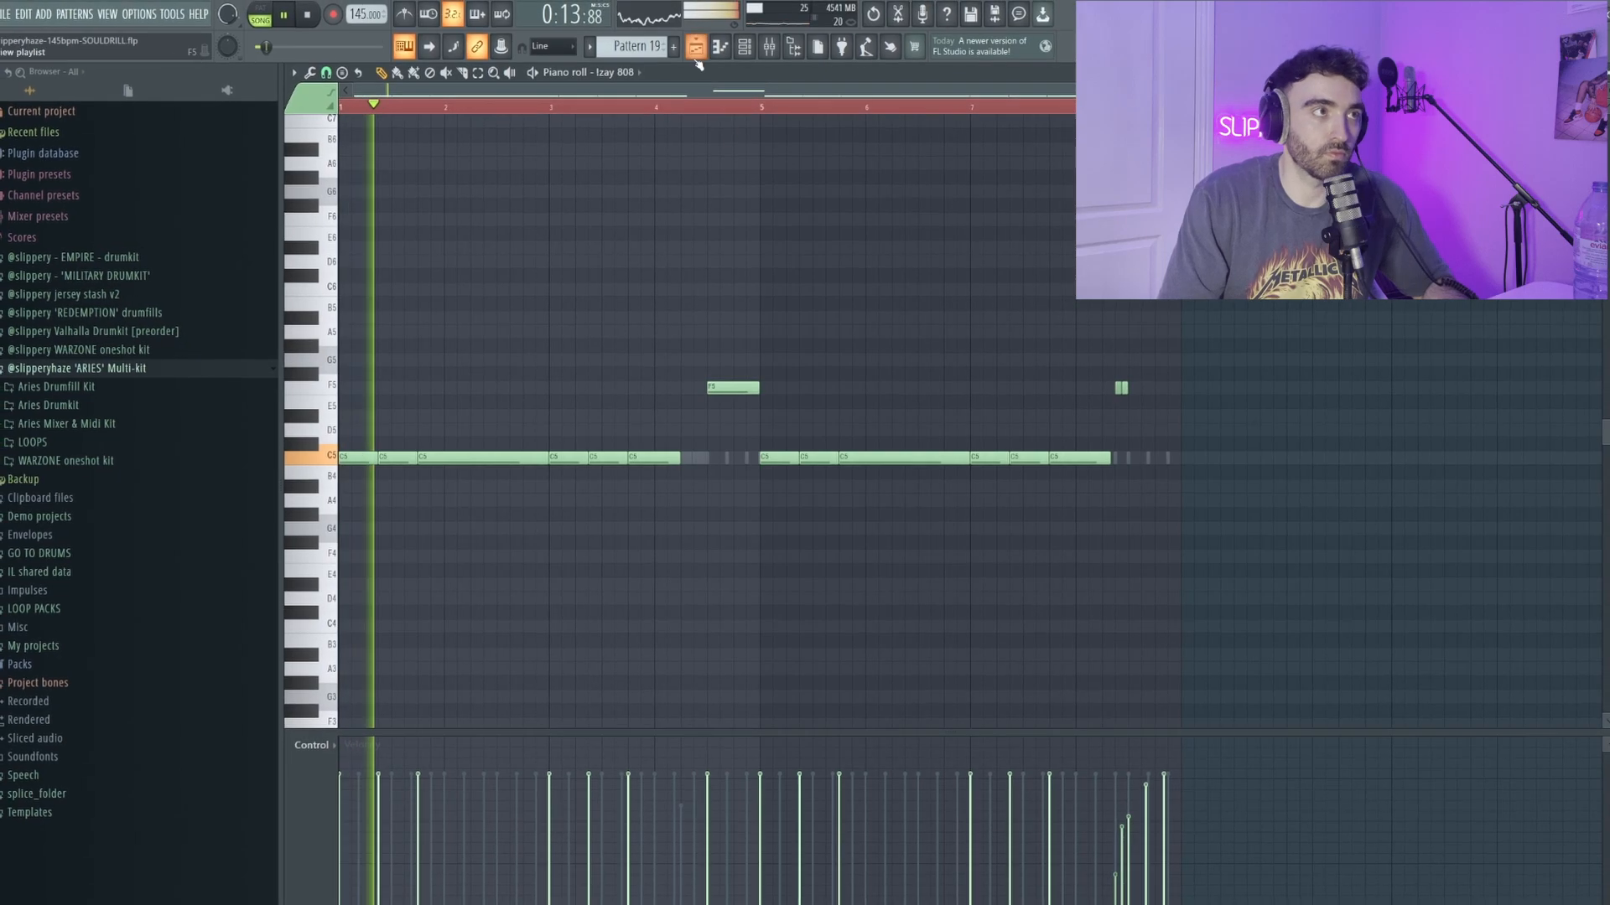
pyautogui.press('F5')
pyautogui.press('space')
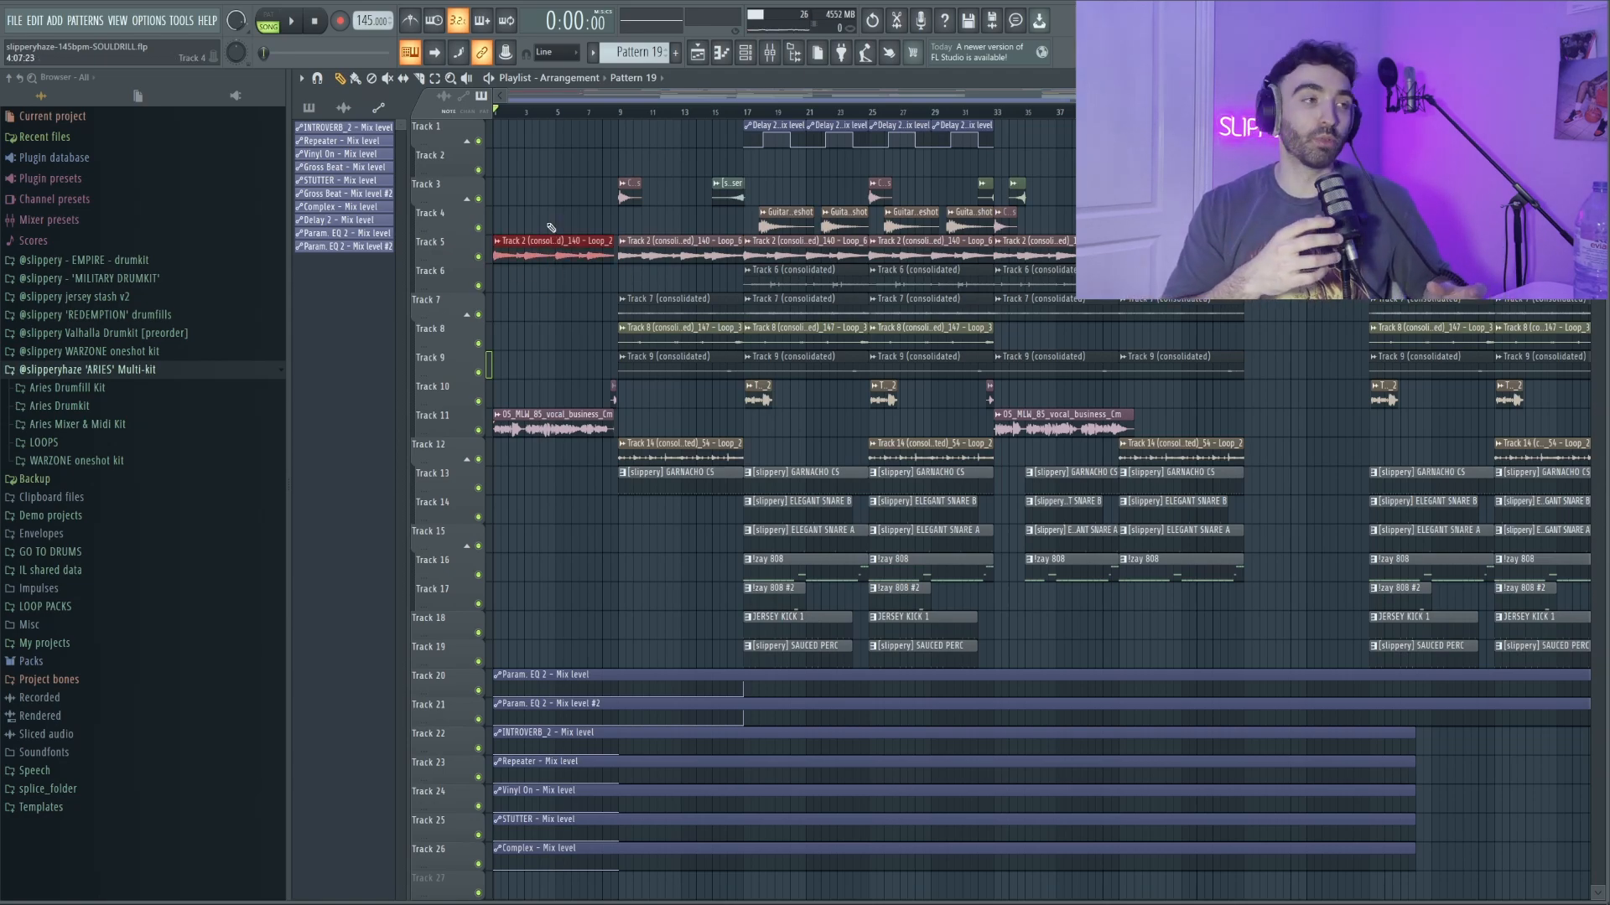
# Select the two Track 2 chord loop clips on Track 5 spanning bars 17 to 33
pyautogui.moveTo(916, 238); pyautogui.dragTo(858, 262)
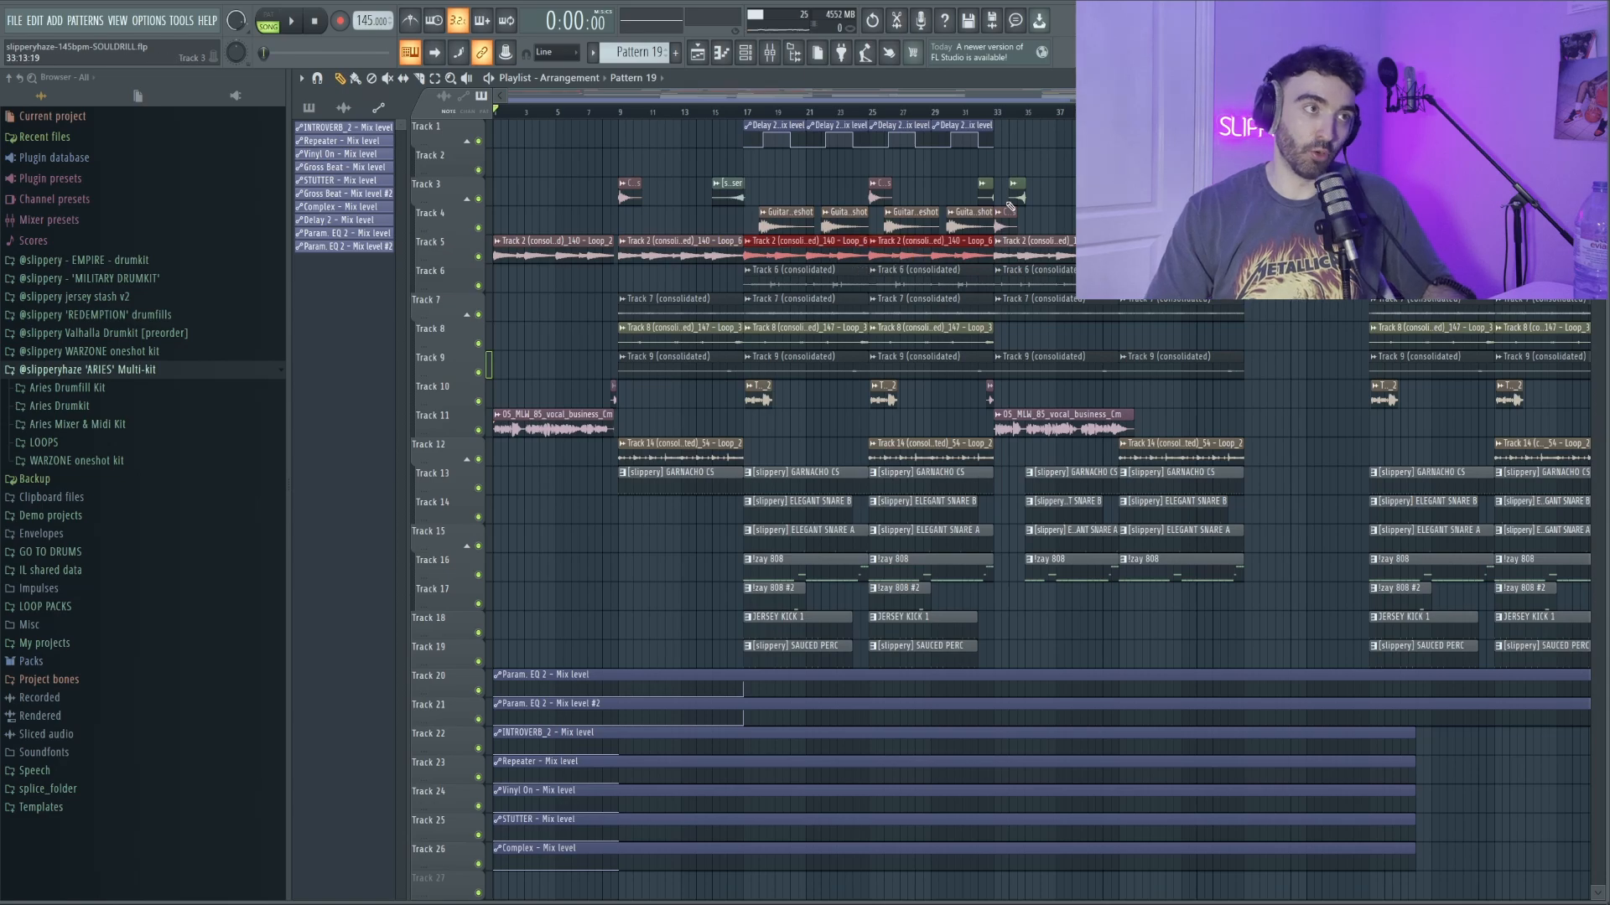